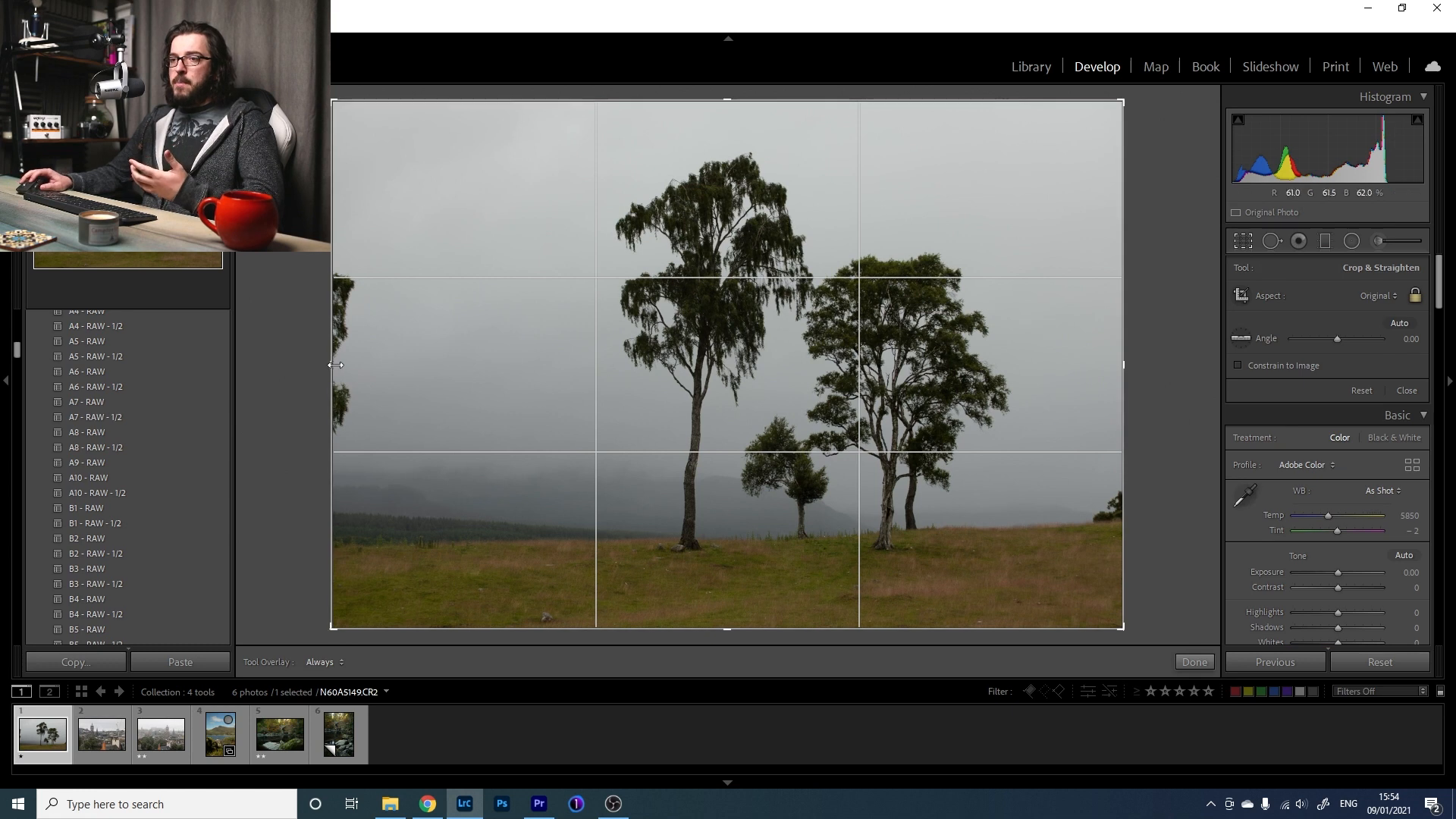
Tighten the crop on both sides of the tree photo, removing the partial trees at its edges, and apply the crop.
{"action": "left_click_drag", "start_coordinate": [332, 365], "coordinate": [338, 366]}
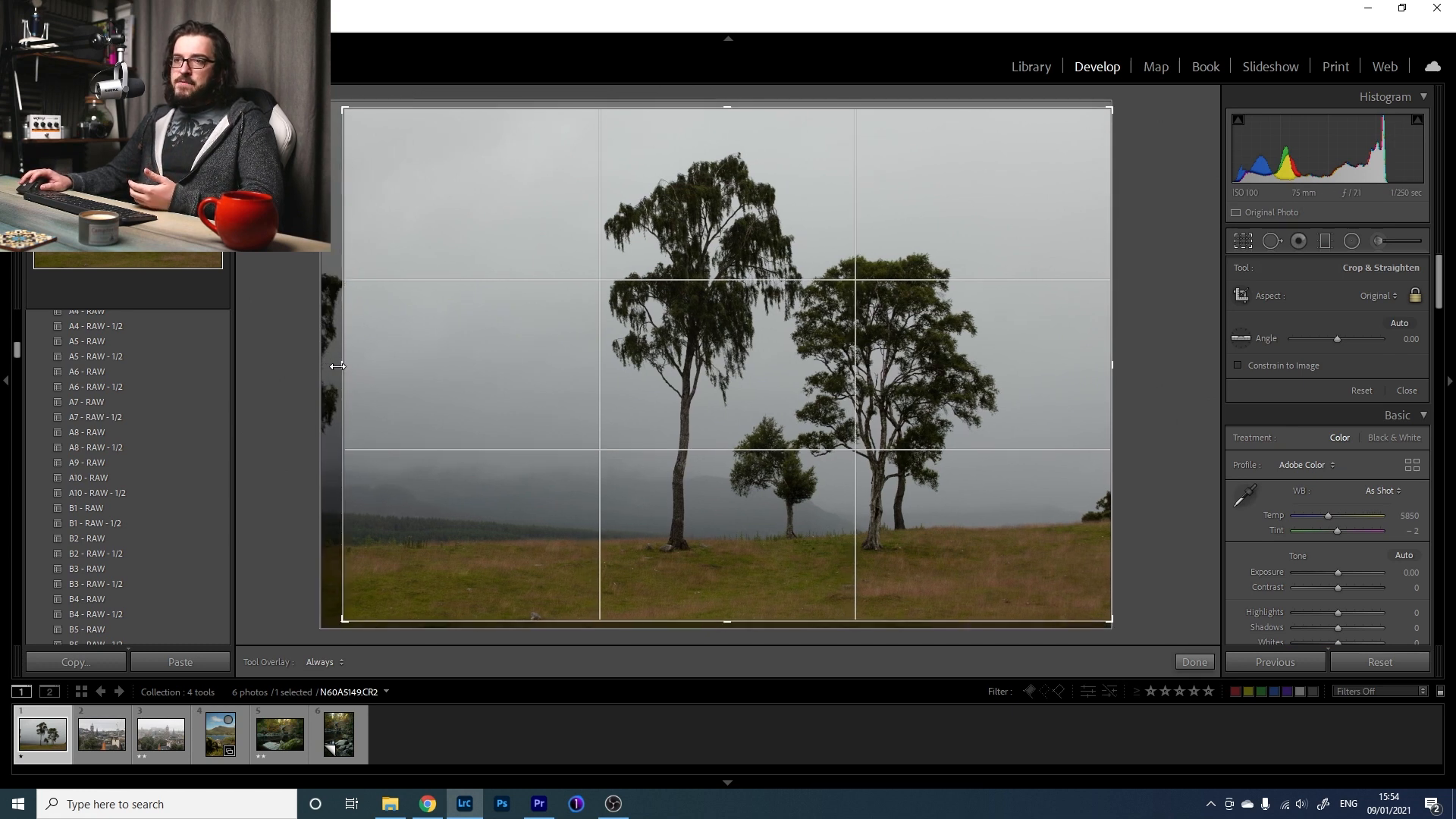
{"action": "left_click_drag", "start_coordinate": [1117, 362], "coordinate": [1102, 360]}
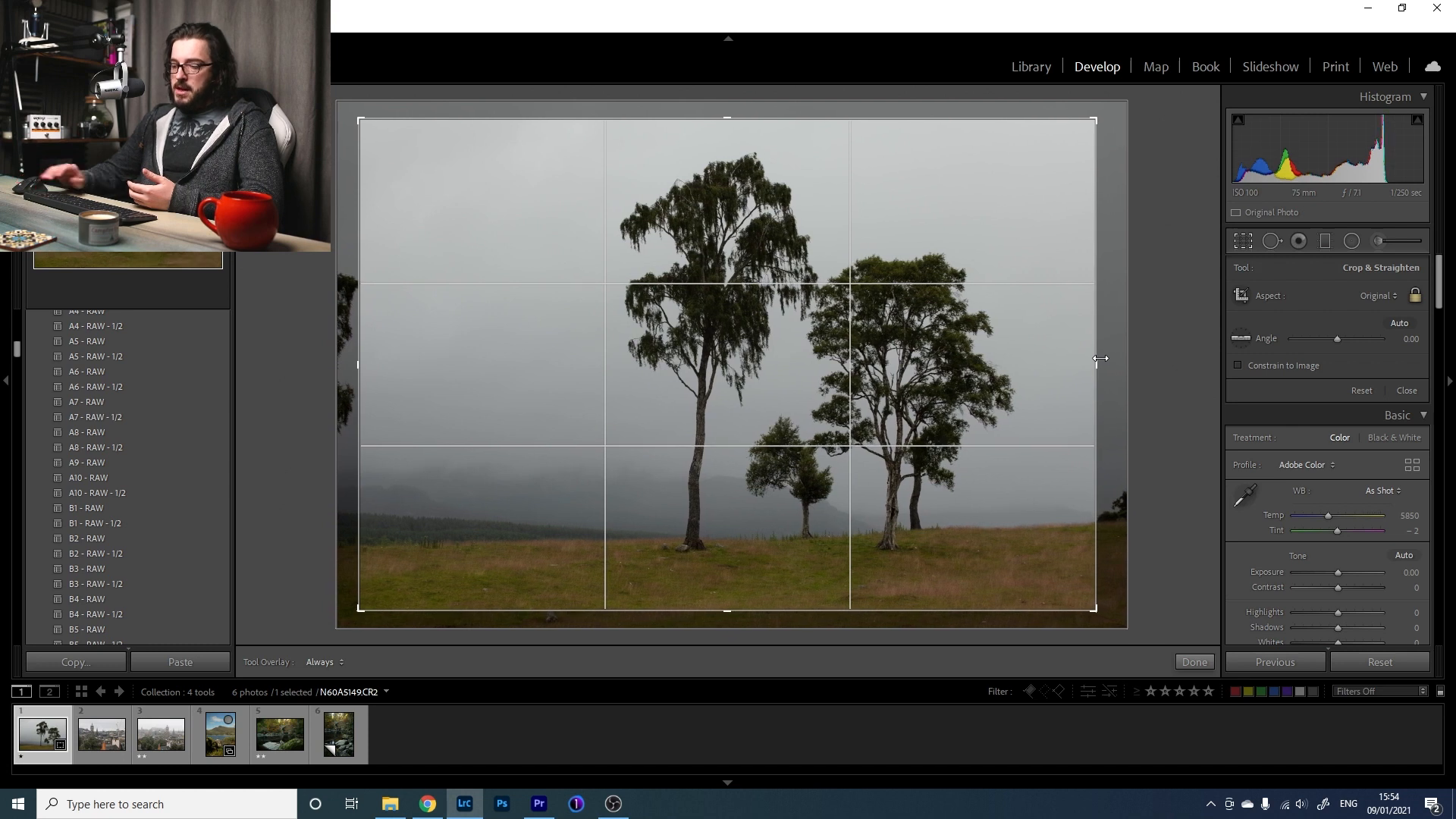
{"action": "key", "text": "Return"}
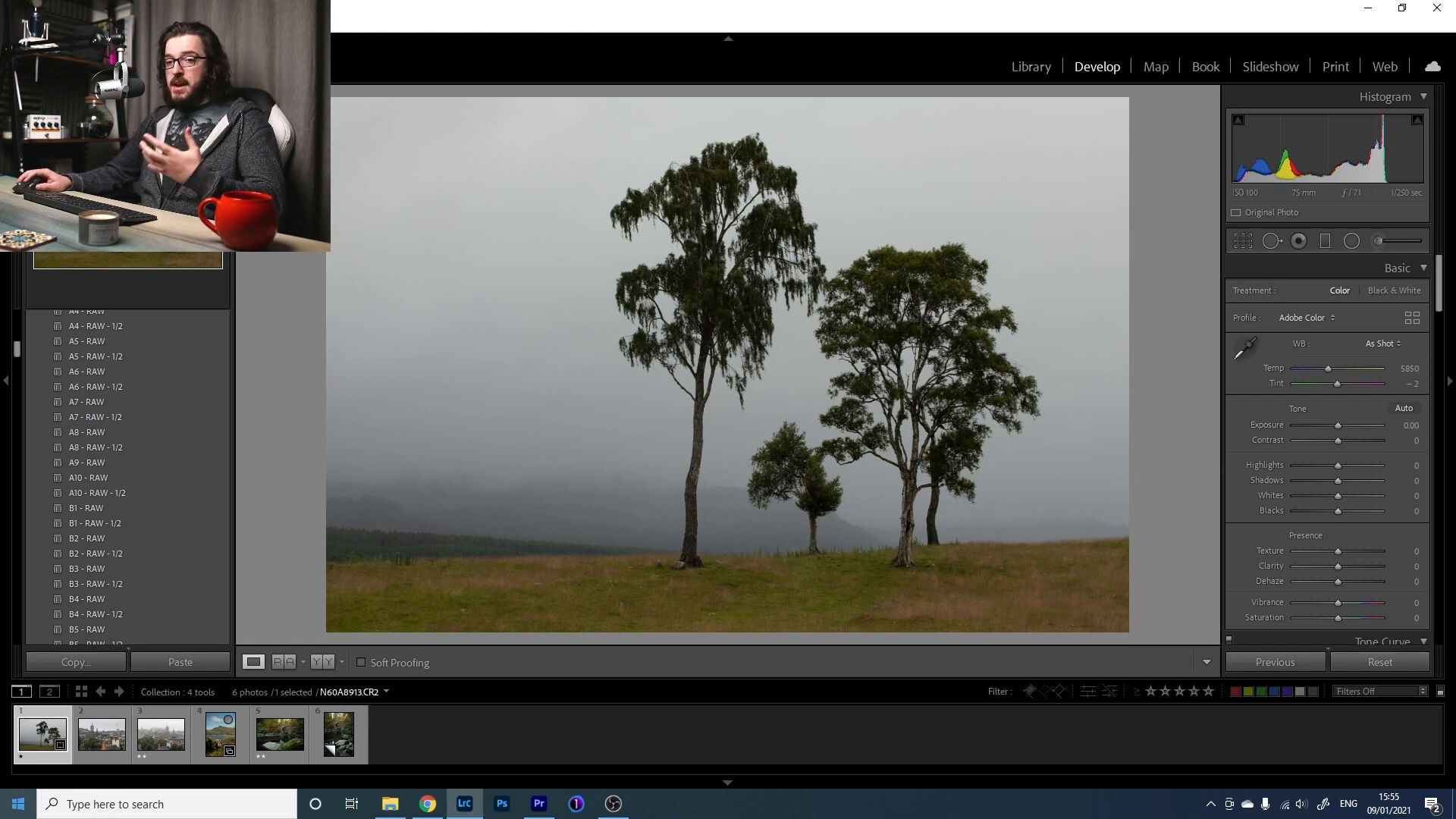
Crop the foggy city skyline photo at the 4 x 5 / 8 x 10 aspect, tightened slightly from both sides, and apply it.
{"action": "left_click", "coordinate": [147, 726]}
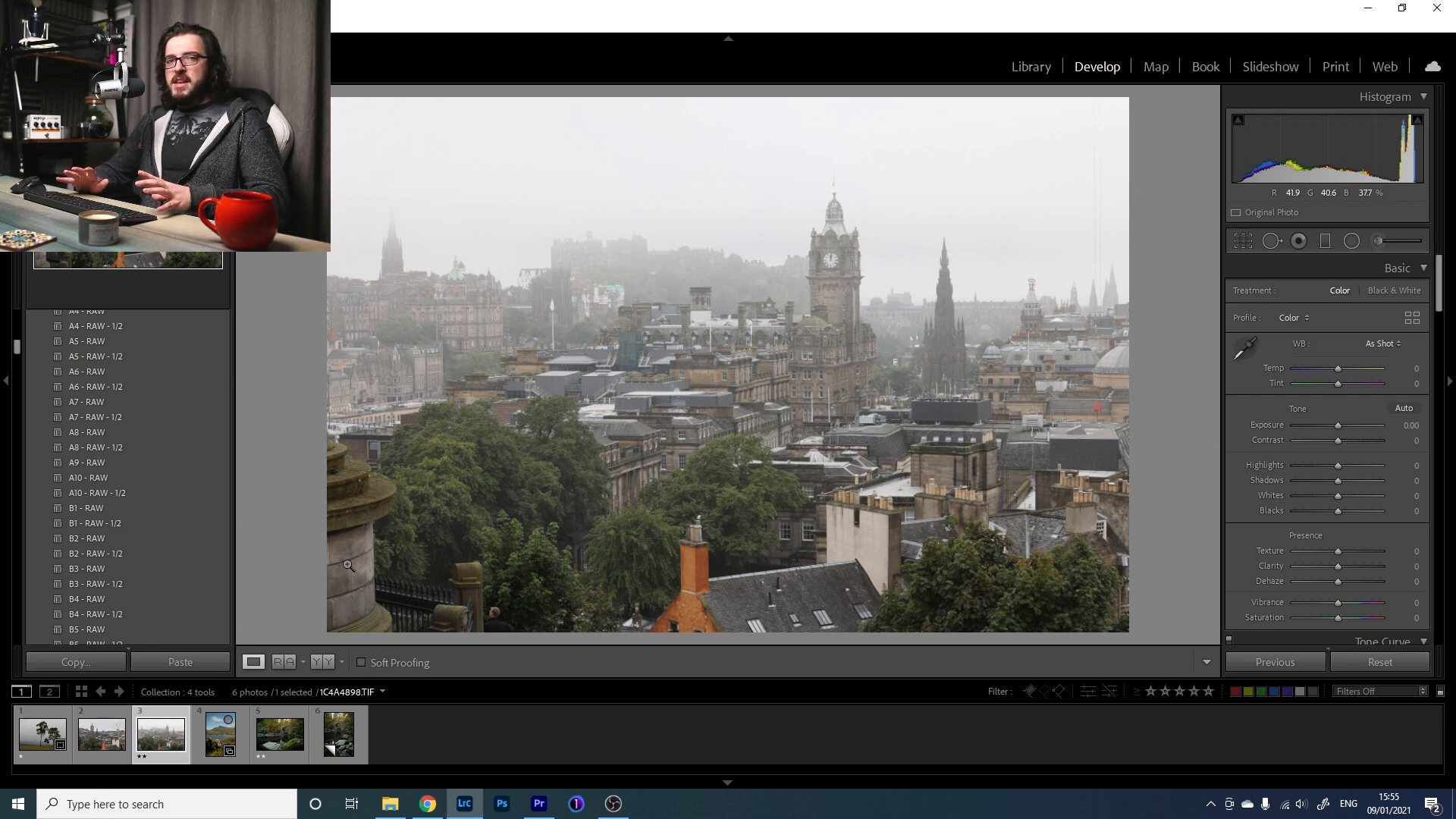
{"action": "left_click", "coordinate": [1241, 241]}
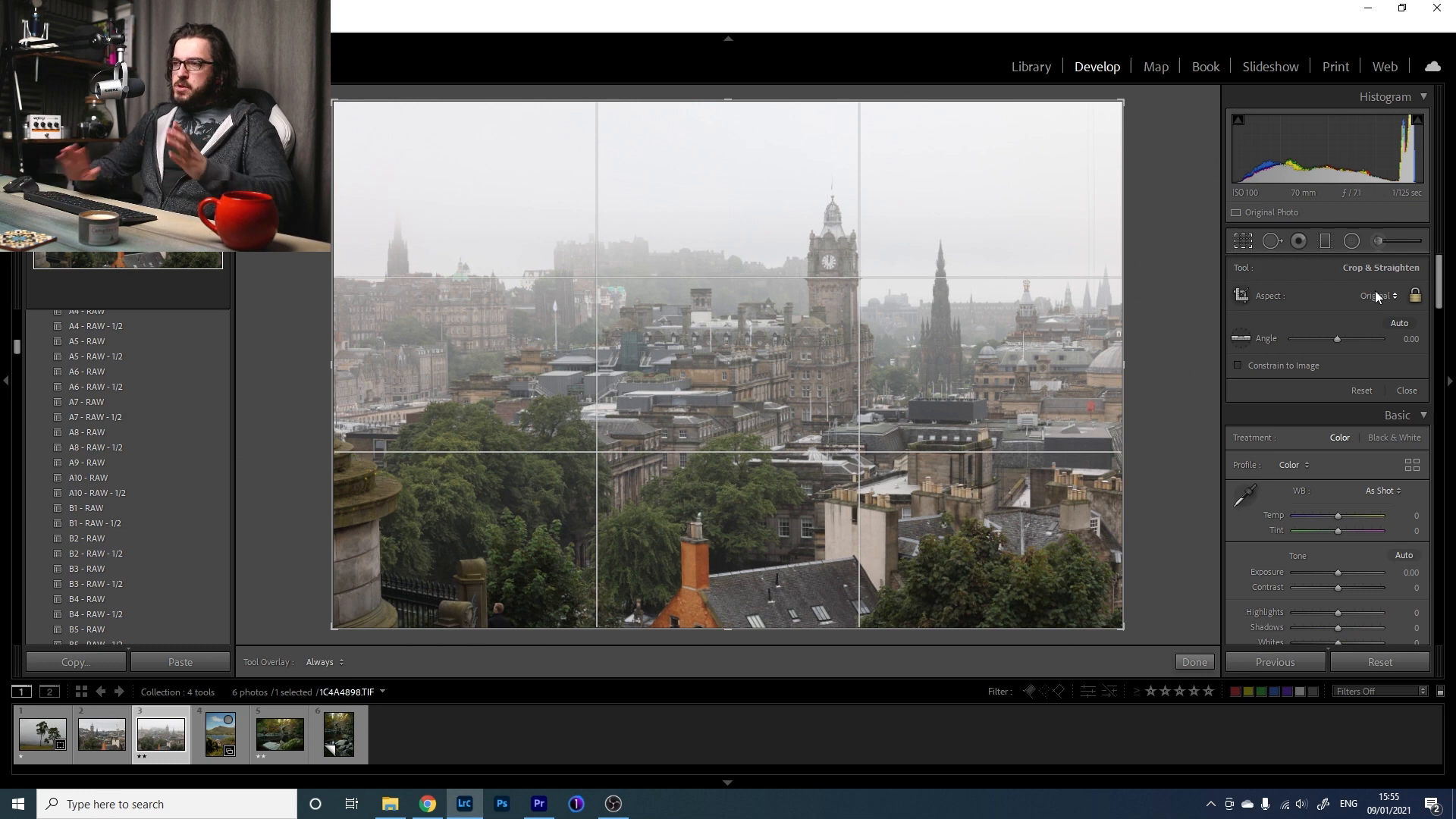
{"action": "left_click", "coordinate": [1378, 296]}
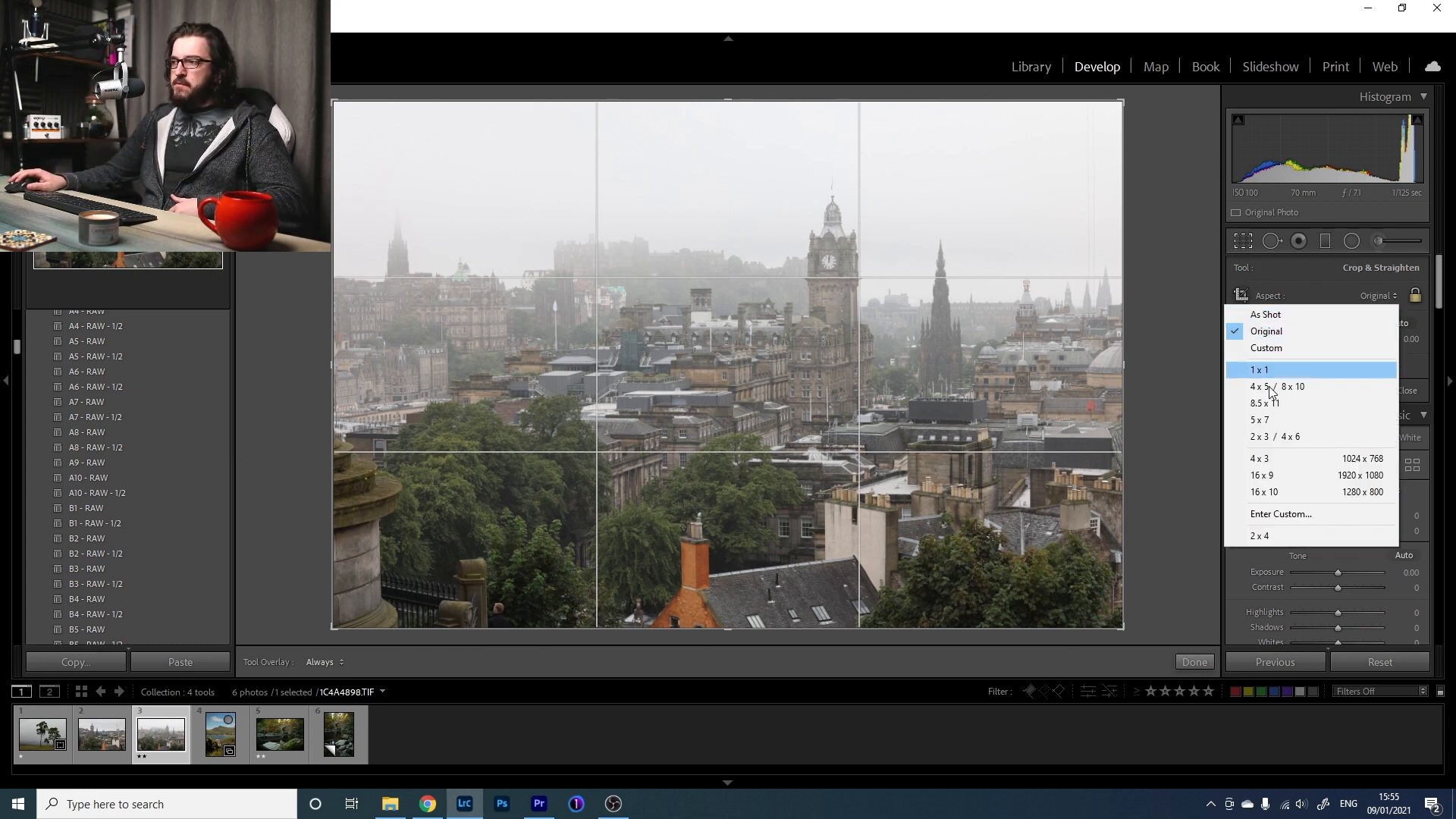
{"action": "left_click", "coordinate": [1294, 385]}
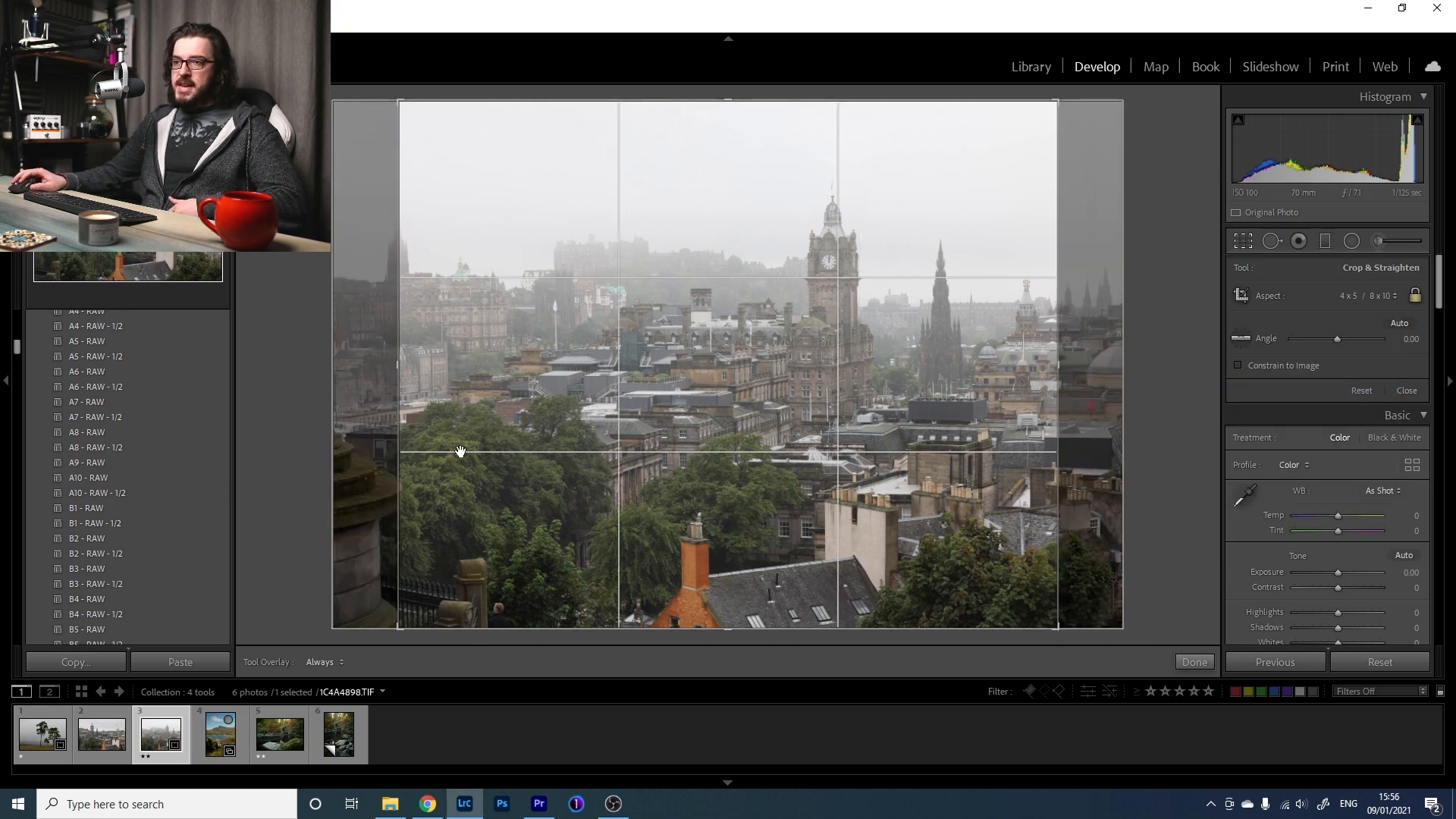
{"action": "left_click_drag", "start_coordinate": [397, 367], "coordinate": [407, 367]}
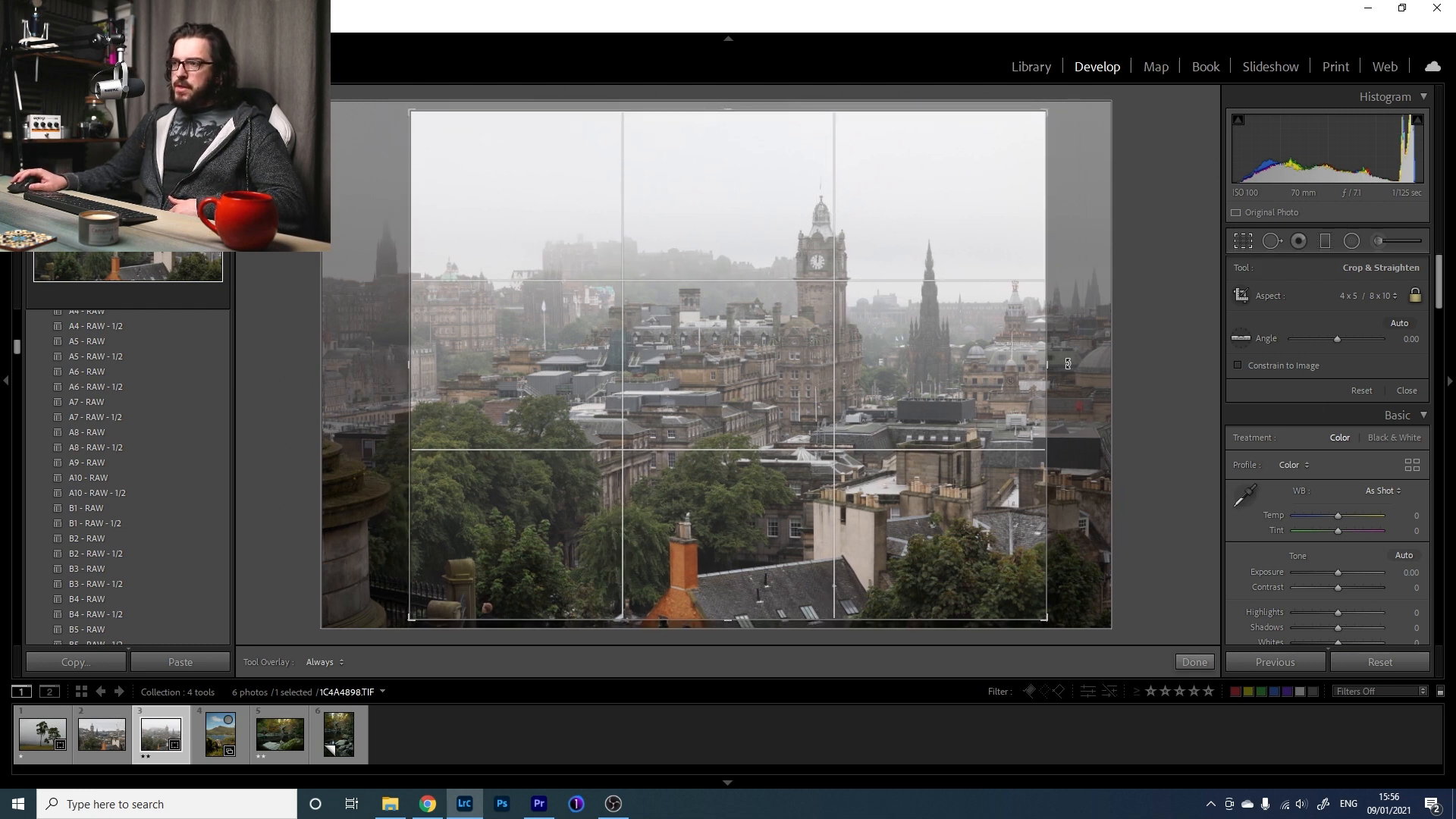
{"action": "left_click_drag", "start_coordinate": [1054, 357], "coordinate": [1044, 357]}
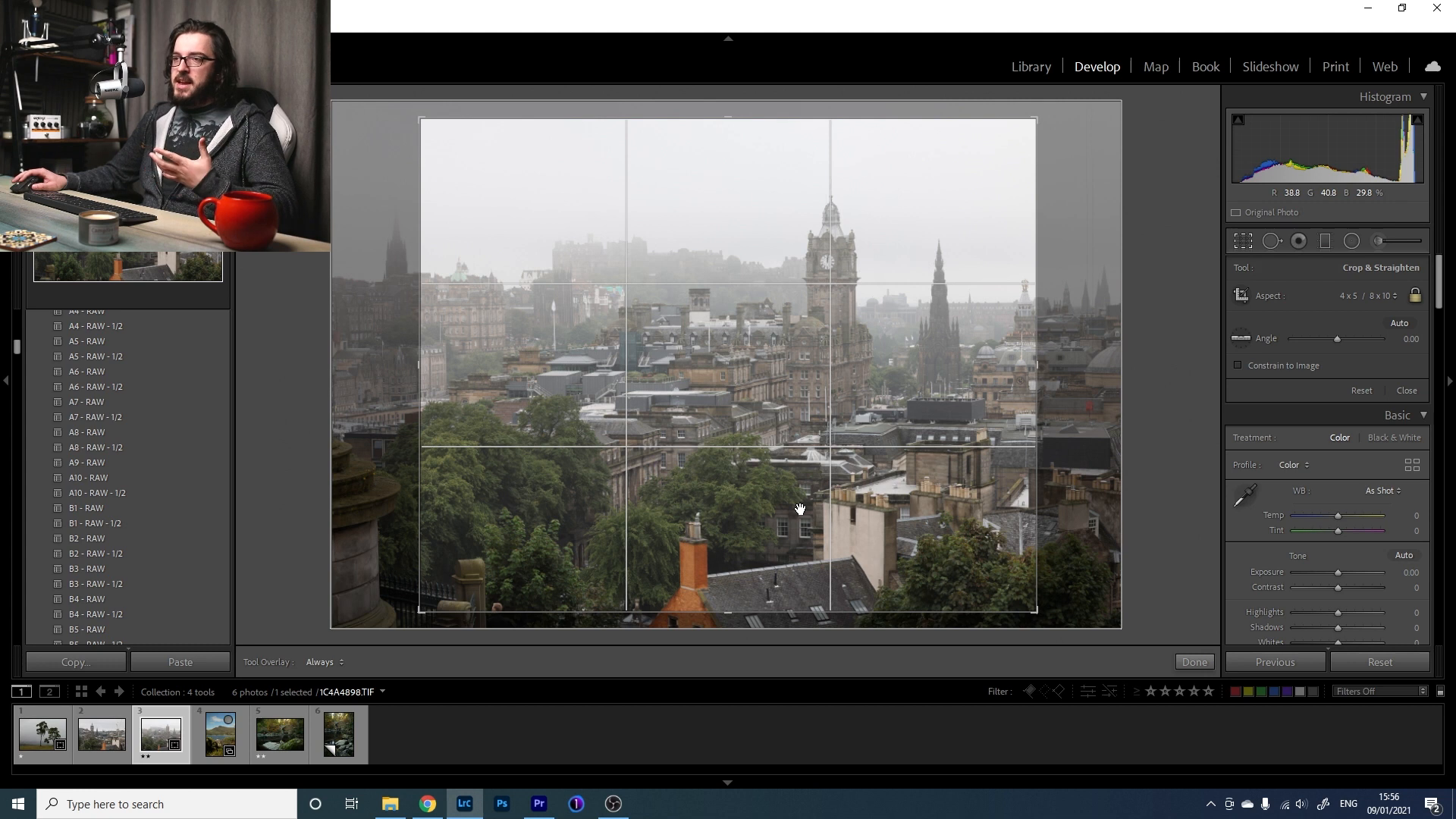
{"action": "left_click_drag", "start_coordinate": [794, 439], "coordinate": [791, 440]}
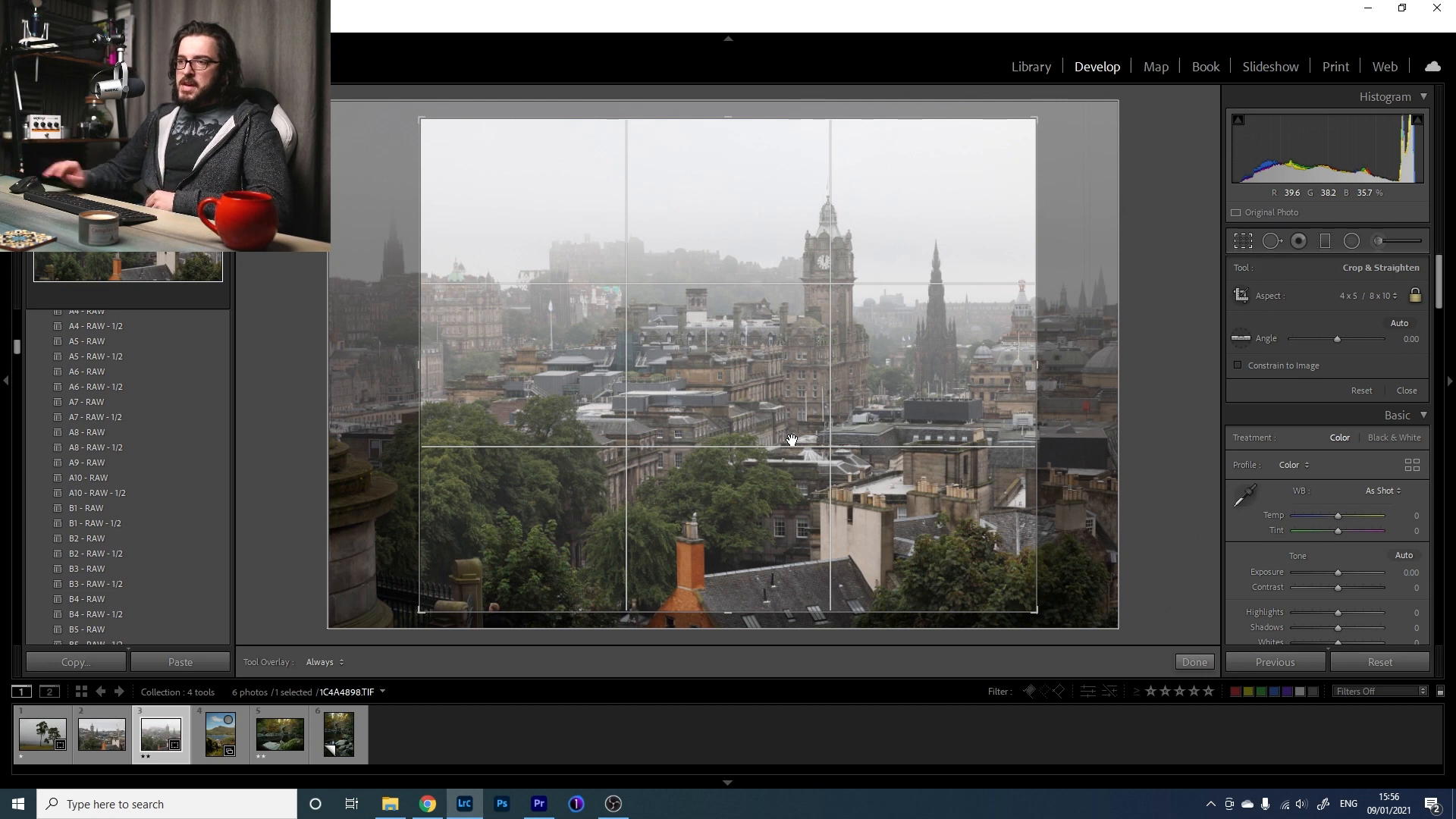
{"action": "key", "text": "Return"}
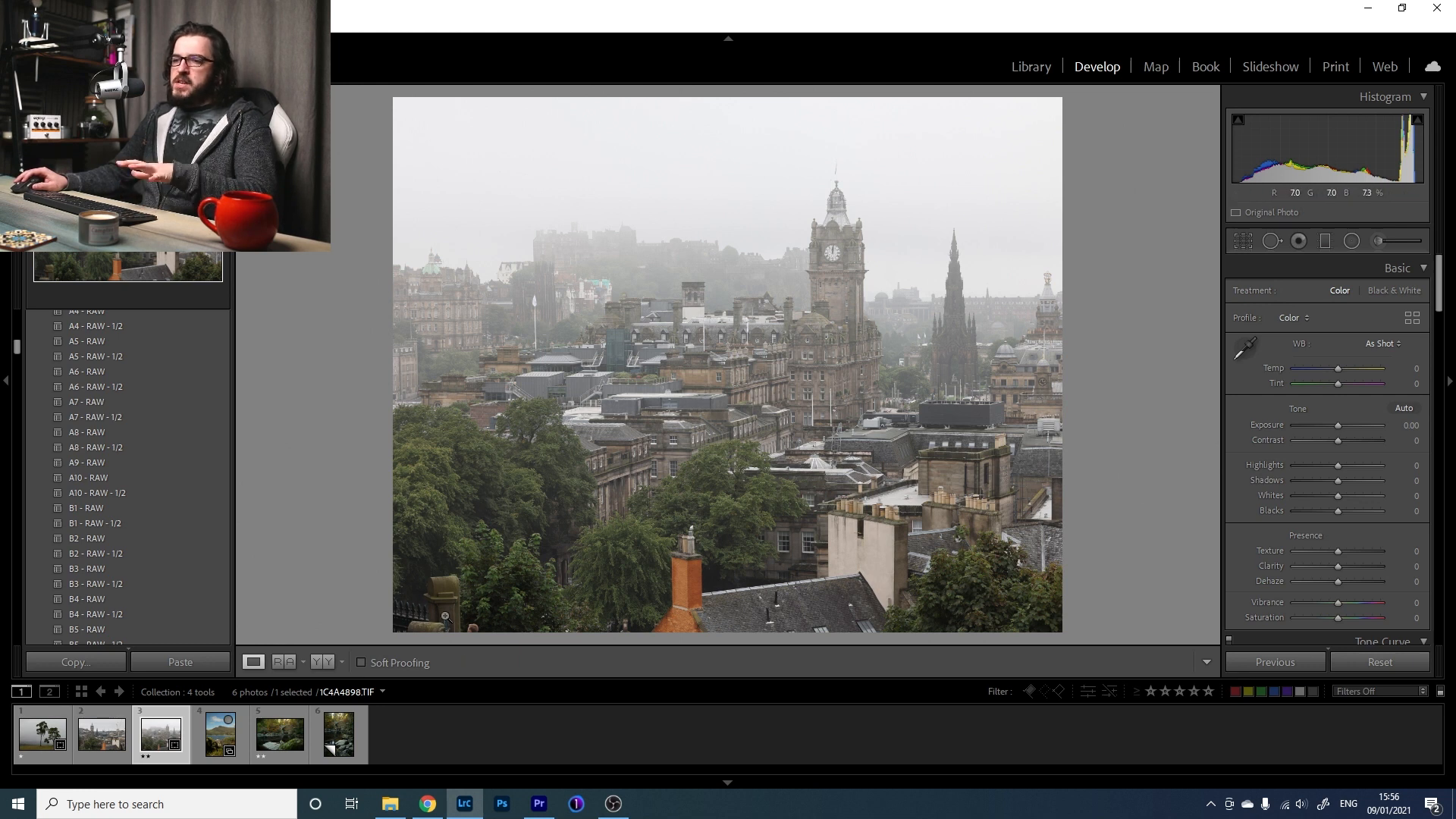
Change the skyline photo's crop aspect to 1 x 1 and reposition the image so the clock tower sits near a vertical third line.
{"action": "left_click", "coordinate": [442, 603]}
{"action": "left_click", "coordinate": [513, 550]}
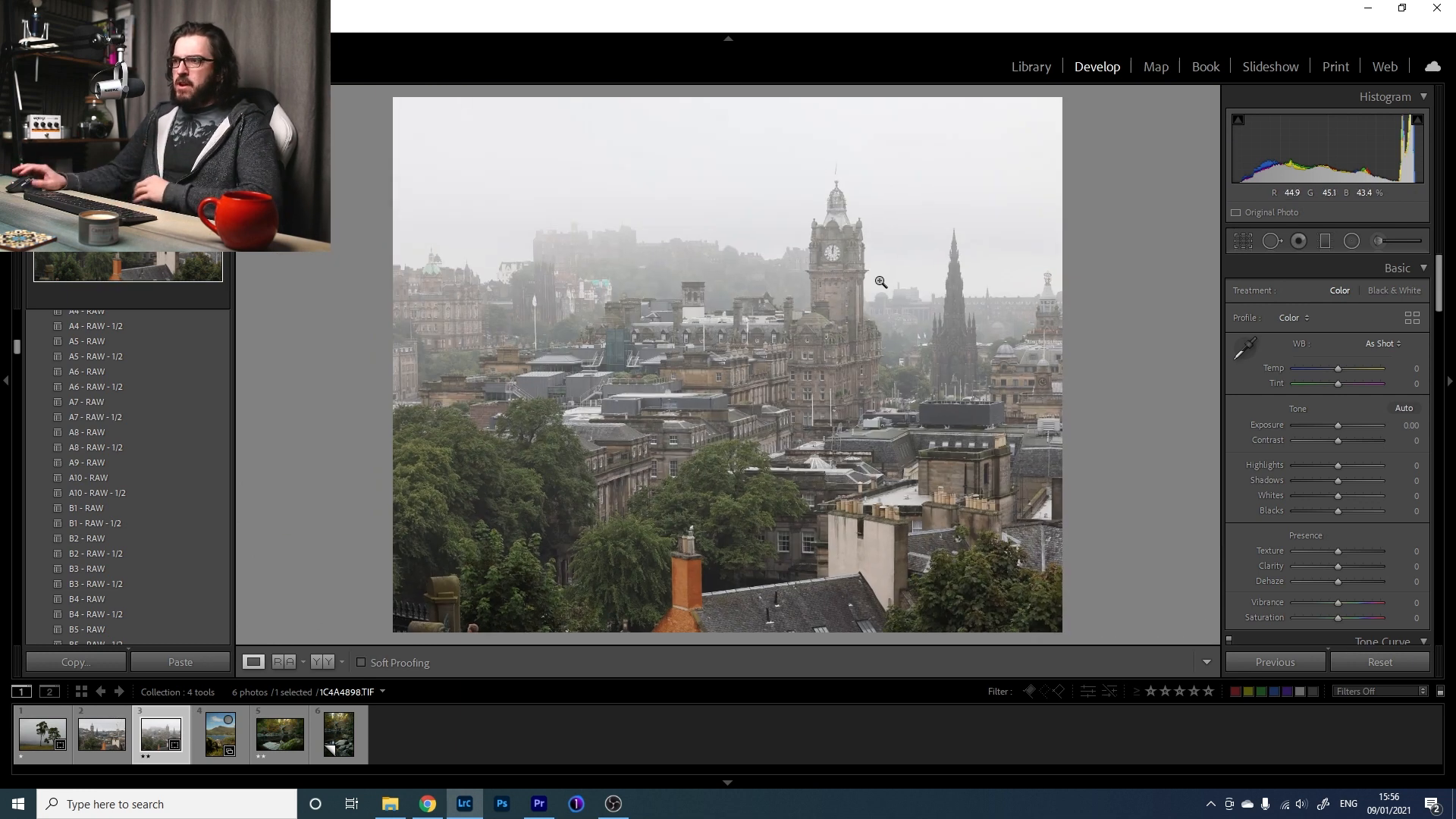
{"action": "left_click", "coordinate": [1250, 246]}
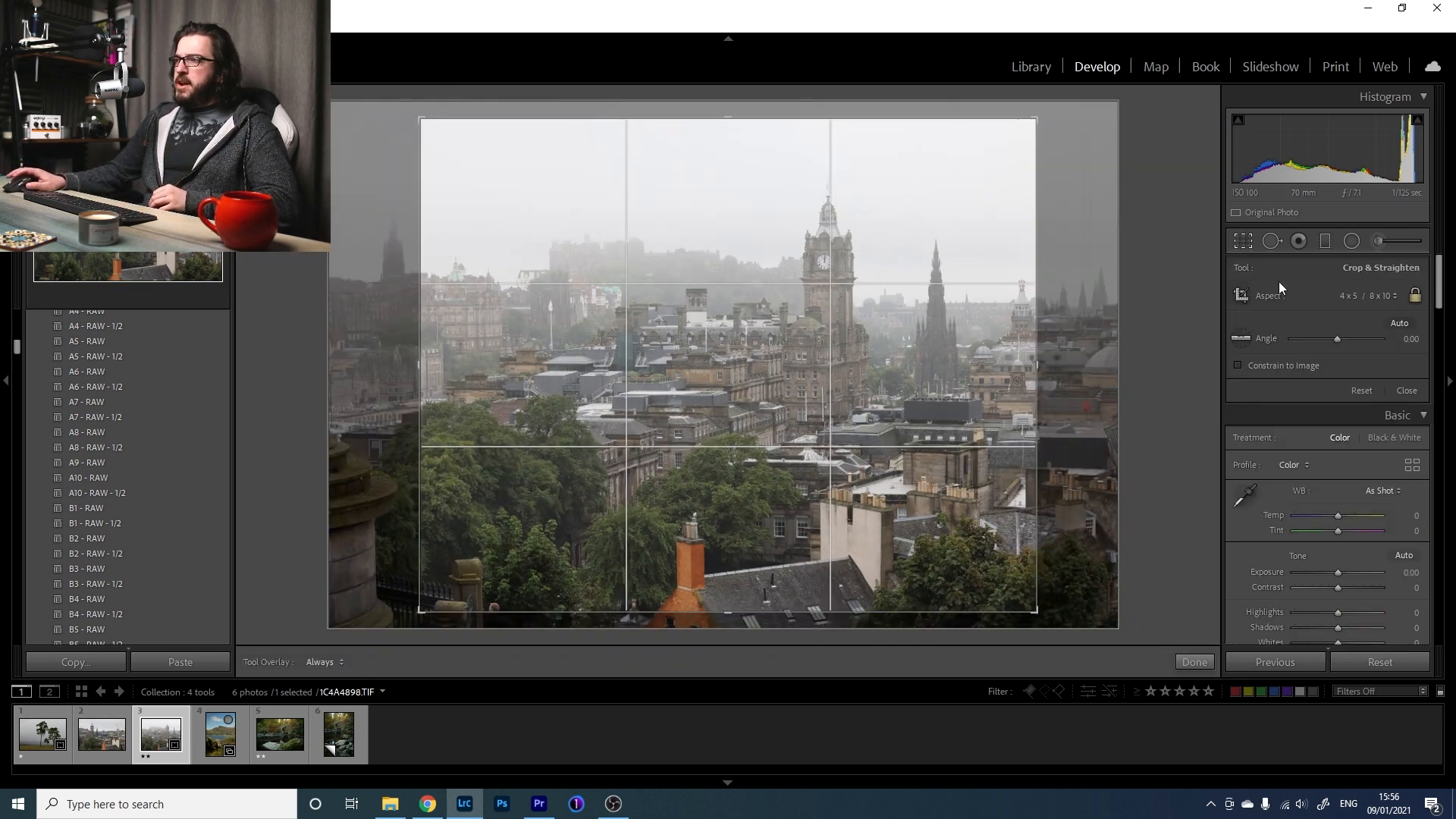
{"action": "left_click", "coordinate": [1374, 295]}
{"action": "left_click", "coordinate": [1327, 365]}
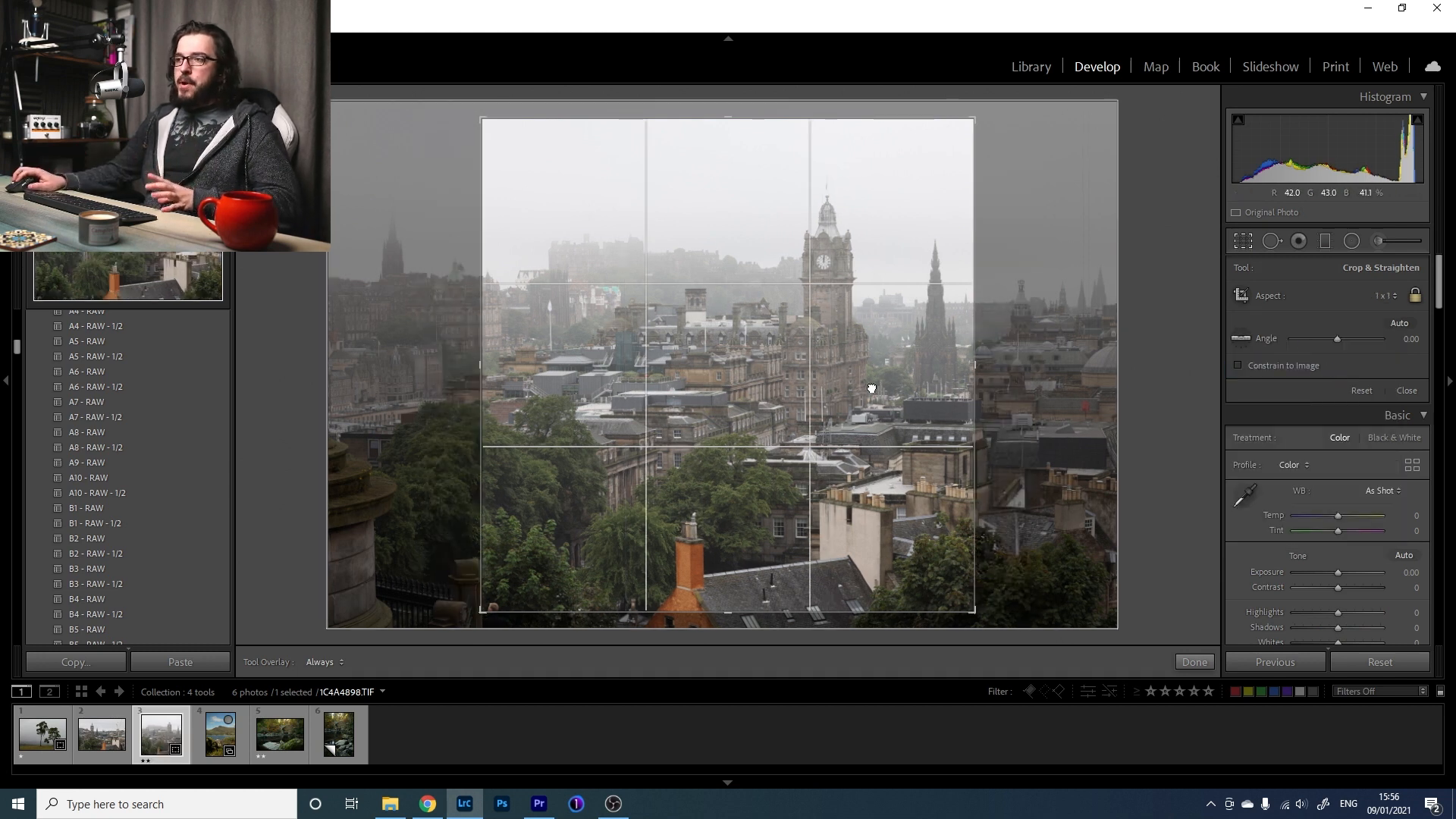
{"action": "left_click_drag", "start_coordinate": [872, 389], "coordinate": [863, 389]}
{"action": "left_click_drag", "start_coordinate": [812, 237], "coordinate": [794, 255]}
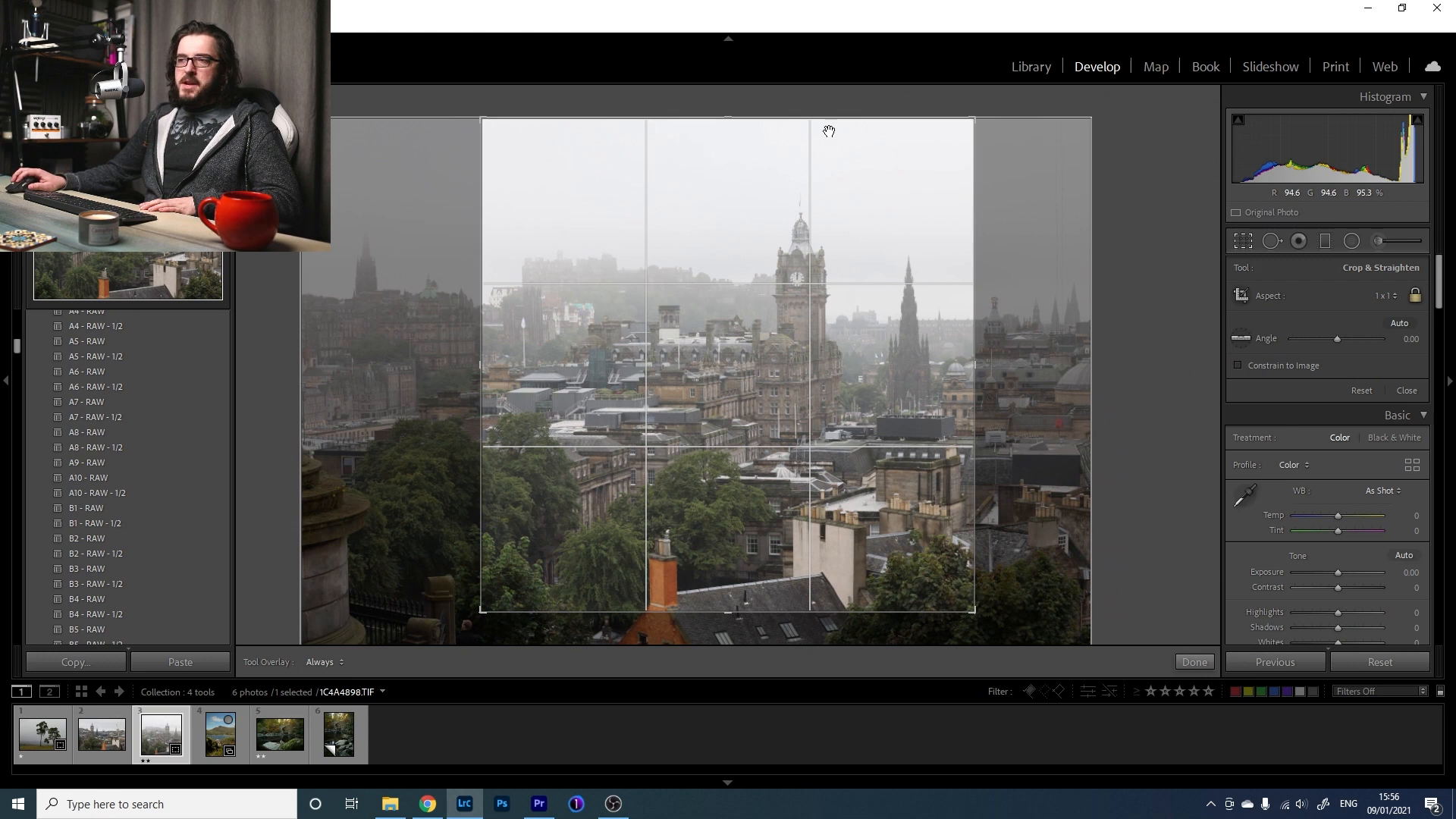
{"action": "left_click_drag", "start_coordinate": [809, 429], "coordinate": [812, 402]}
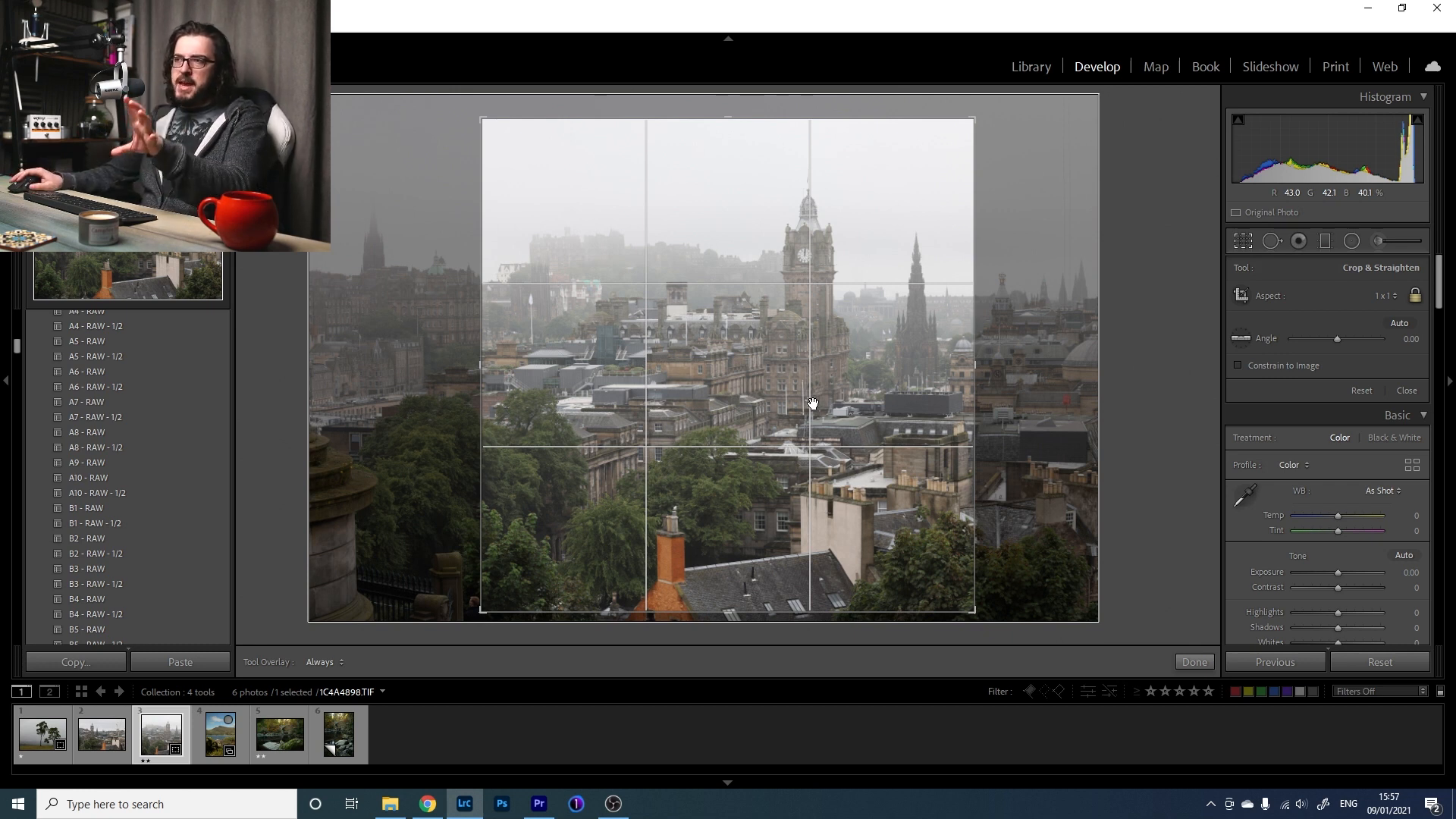
Shrink the square crop slightly, fine-tune the image position within it, and apply the crop.
{"action": "left_click_drag", "start_coordinate": [726, 117], "coordinate": [721, 130]}
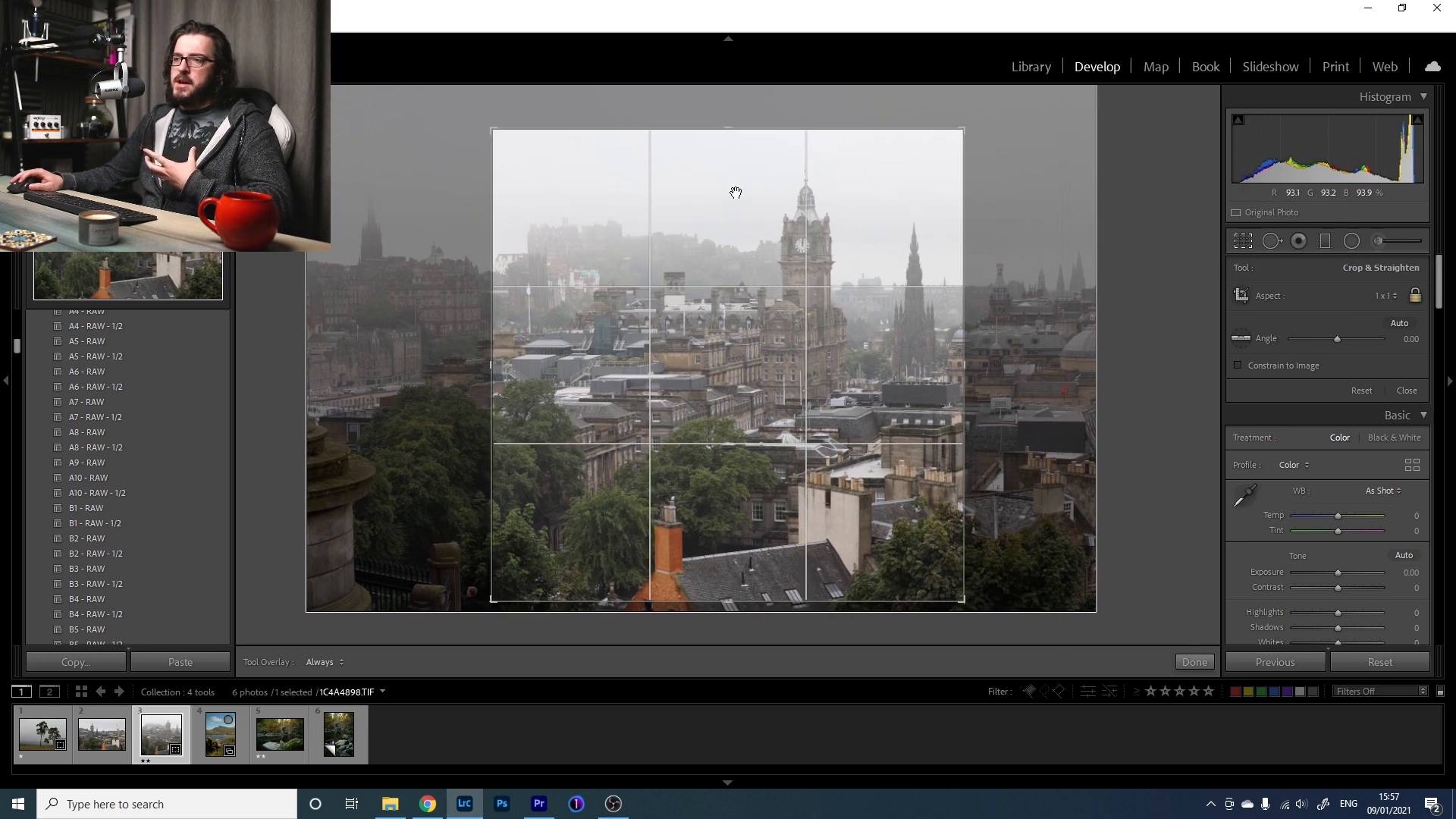
{"action": "left_click_drag", "start_coordinate": [749, 215], "coordinate": [754, 219]}
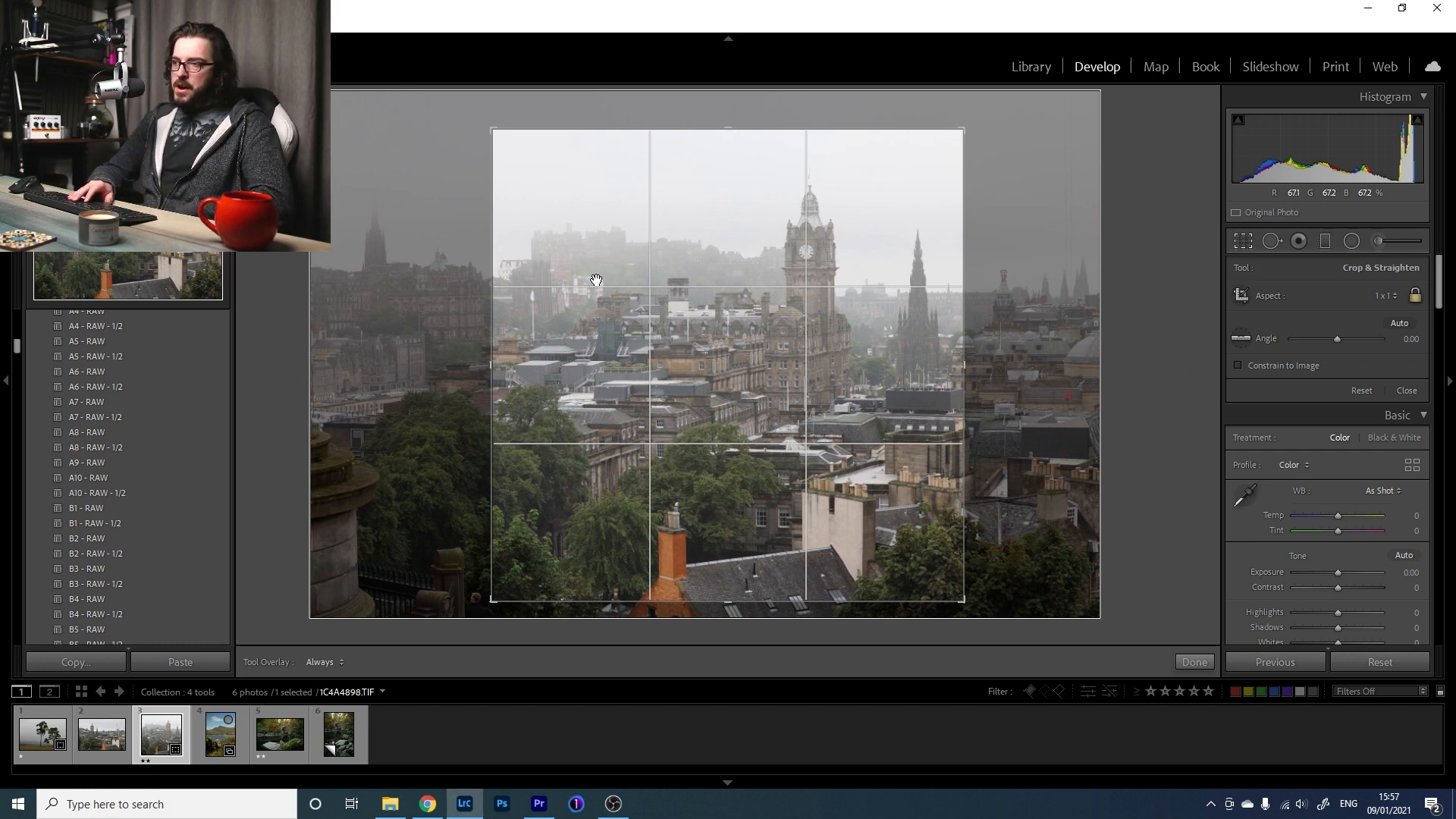
{"action": "key", "text": "Return"}
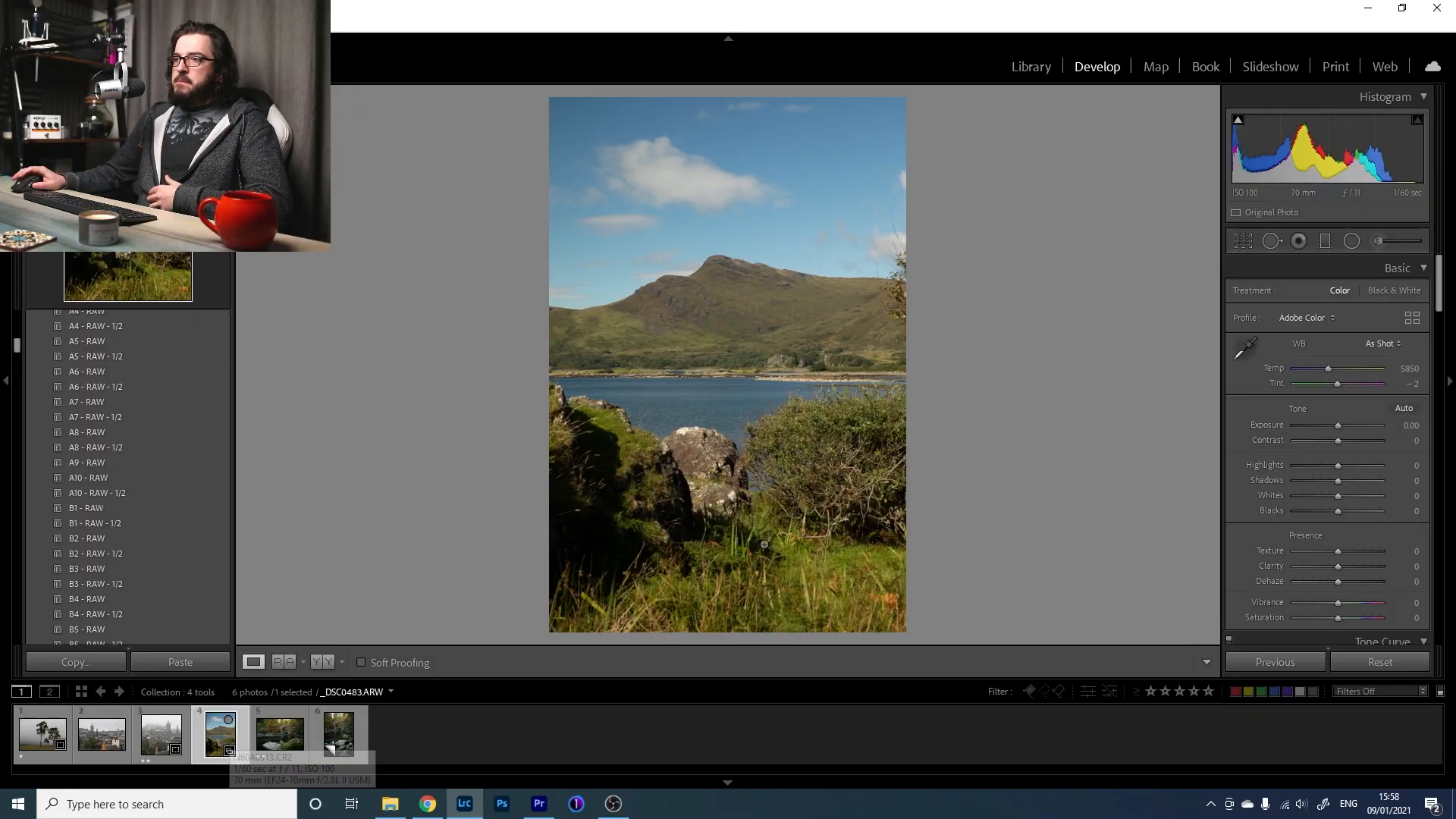
Crop the portrait lake and mountain photo to 4 x 5 / 8 x 10, trimming sky, foreground grass and the side edge, and apply it.
{"action": "left_click", "coordinate": [1254, 239]}
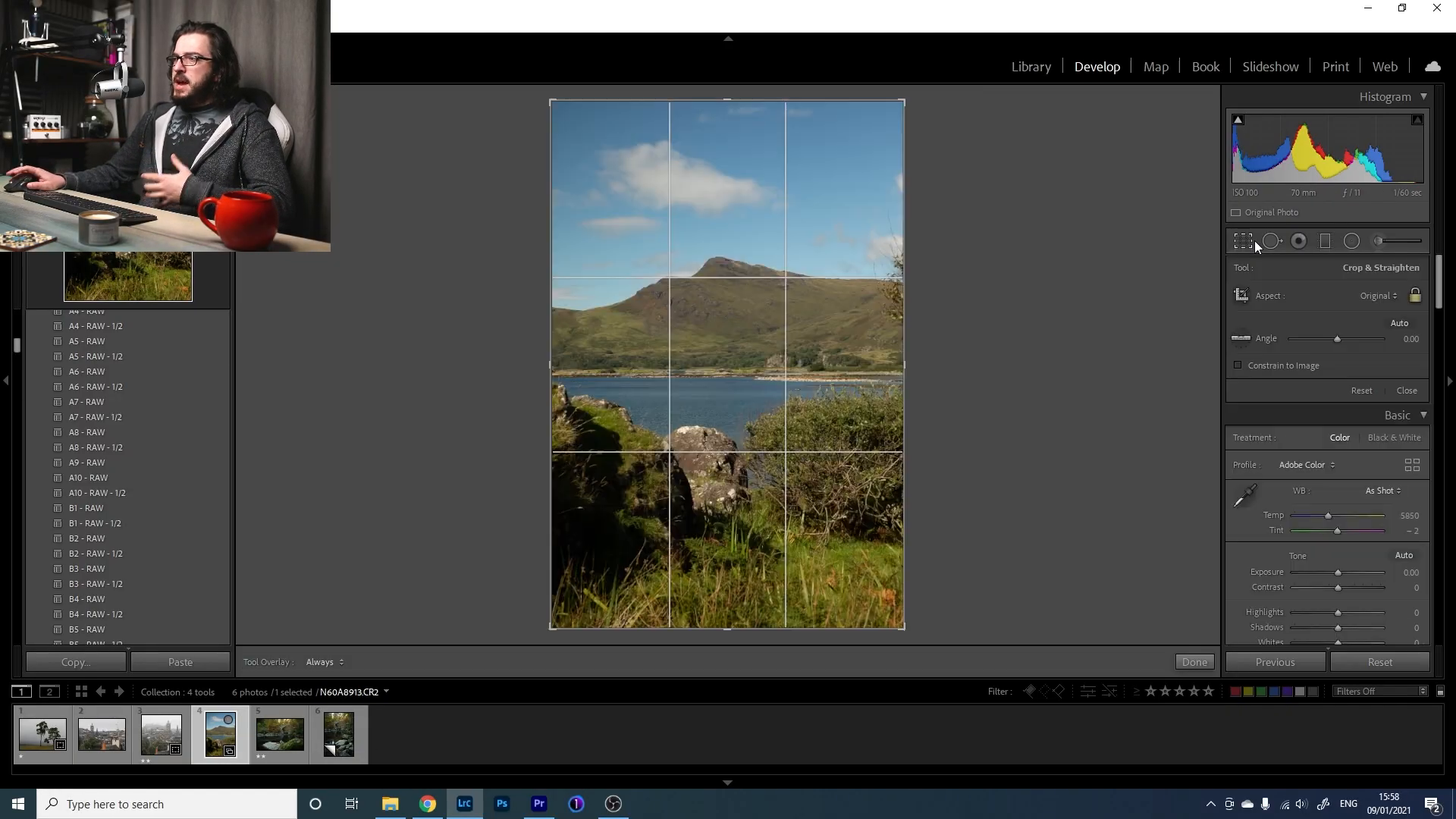
{"action": "left_click", "coordinate": [1372, 296]}
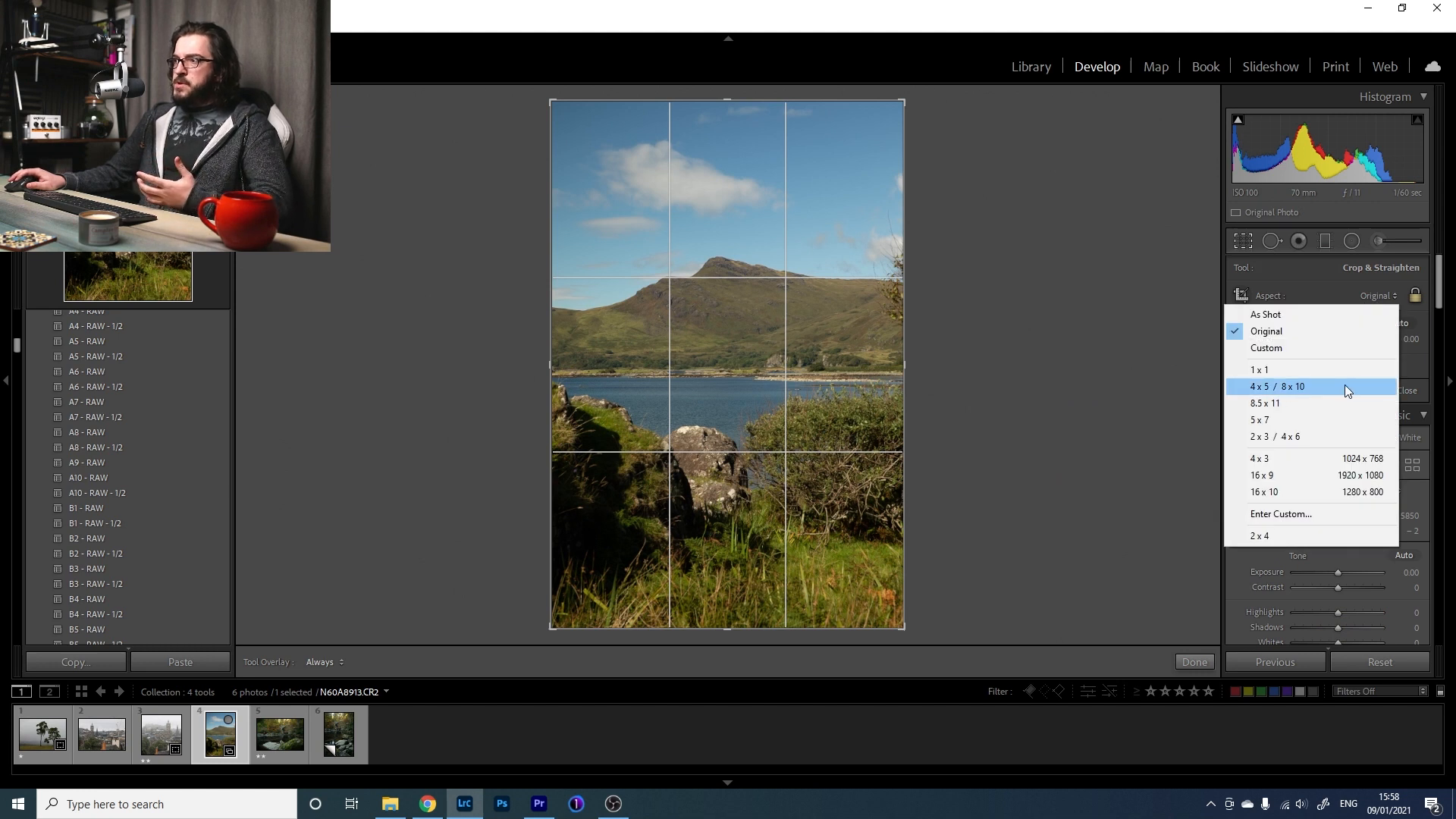
{"action": "left_click", "coordinate": [1346, 386]}
{"action": "left_click_drag", "start_coordinate": [906, 369], "coordinate": [894, 369]}
{"action": "left_click_drag", "start_coordinate": [745, 353], "coordinate": [748, 362]}
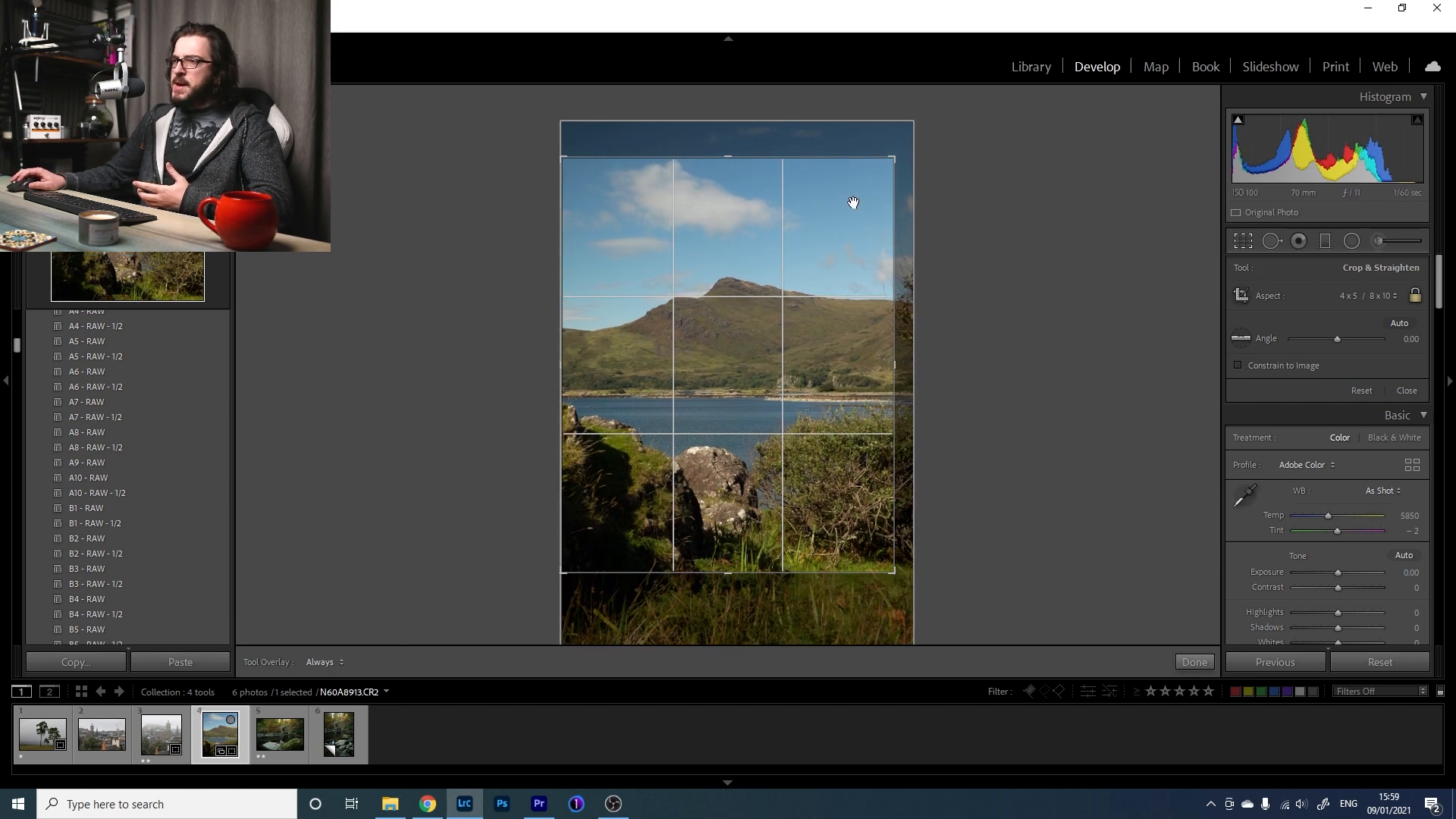
{"action": "left_click_drag", "start_coordinate": [784, 296], "coordinate": [784, 300]}
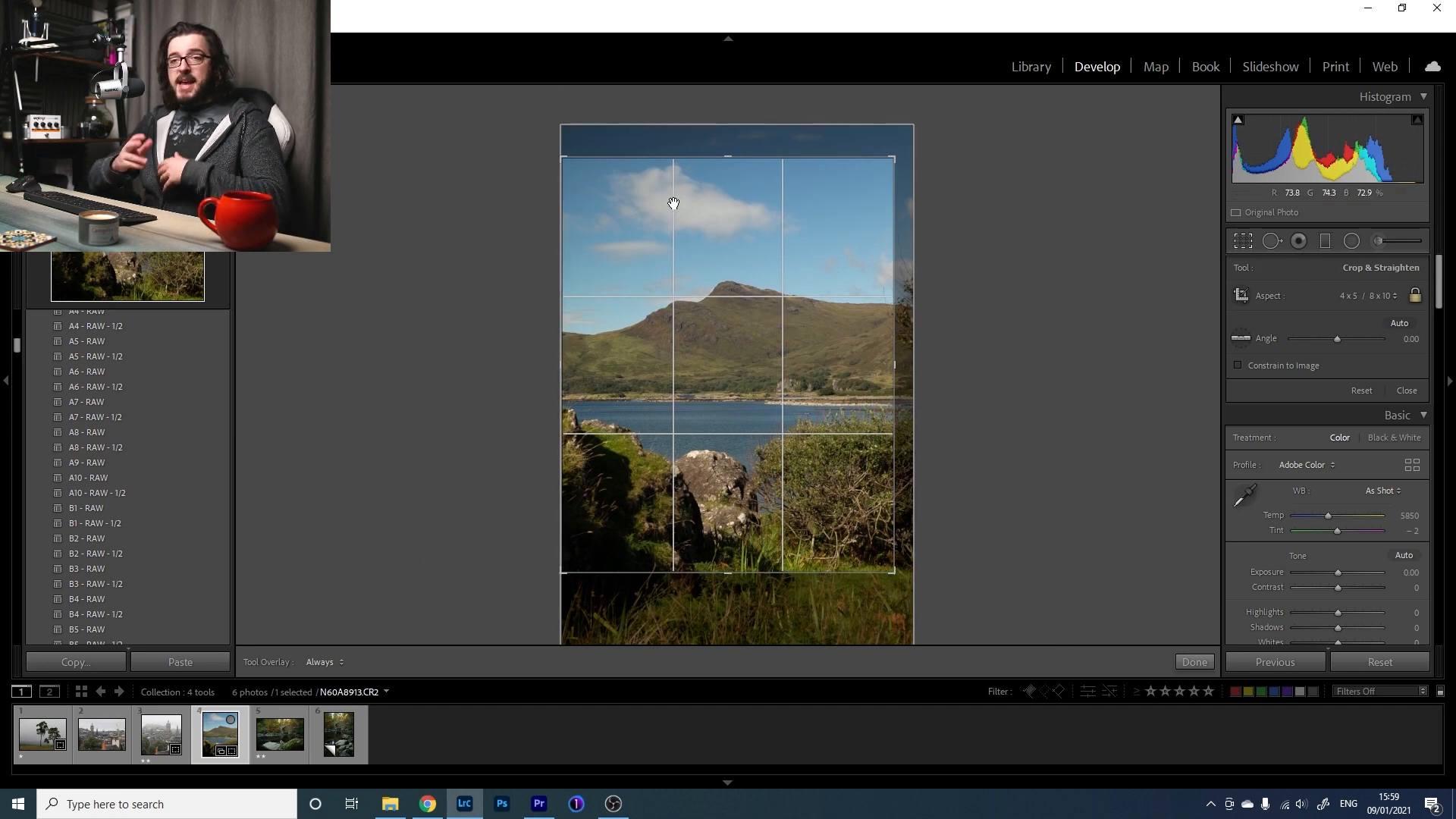
{"action": "key", "text": "Return"}
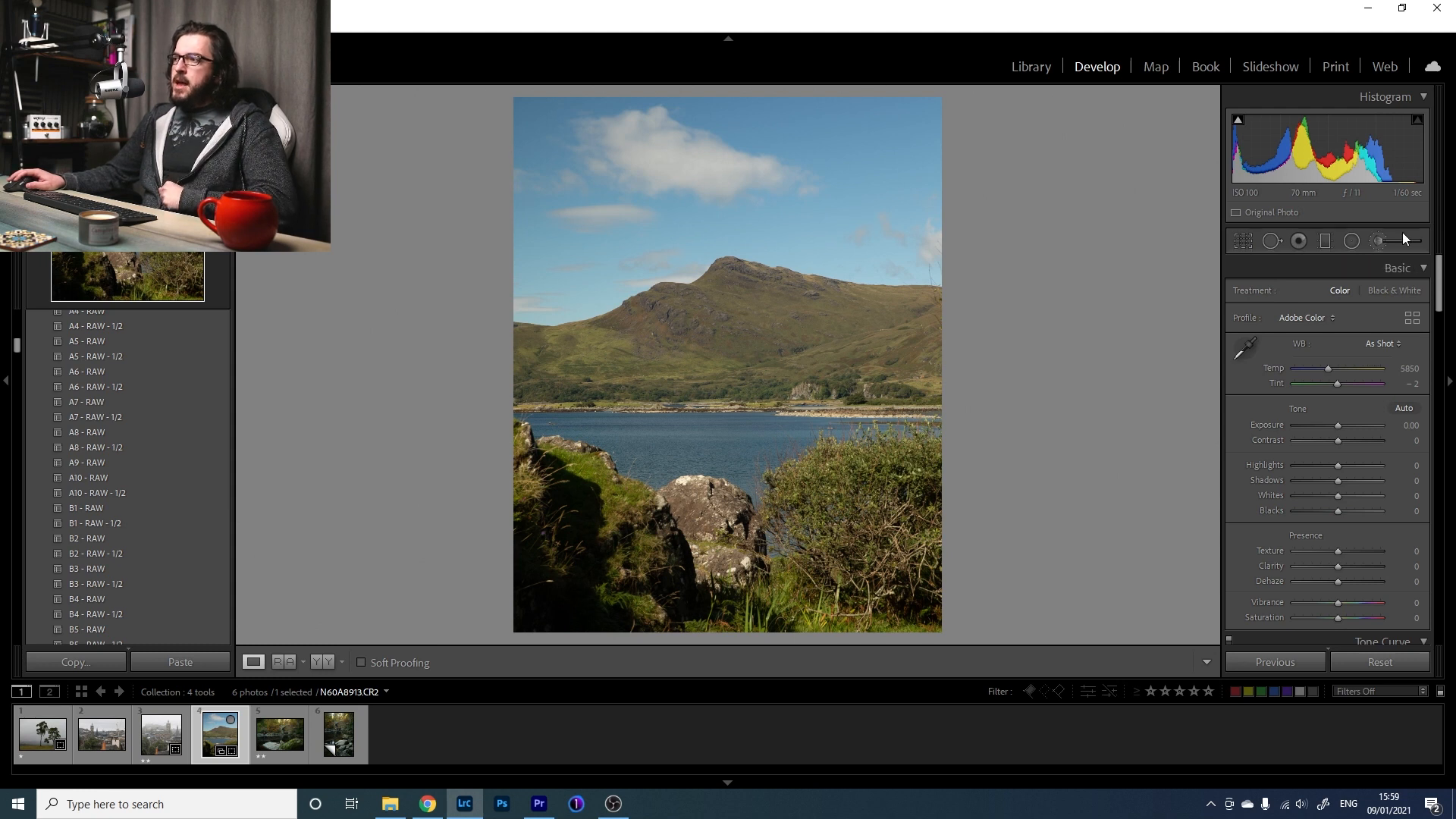
Add a graduated filter from the top of the sky down over the mountain, with the mask overlay shown, and widen its transition.
{"action": "left_click", "coordinate": [1325, 241]}
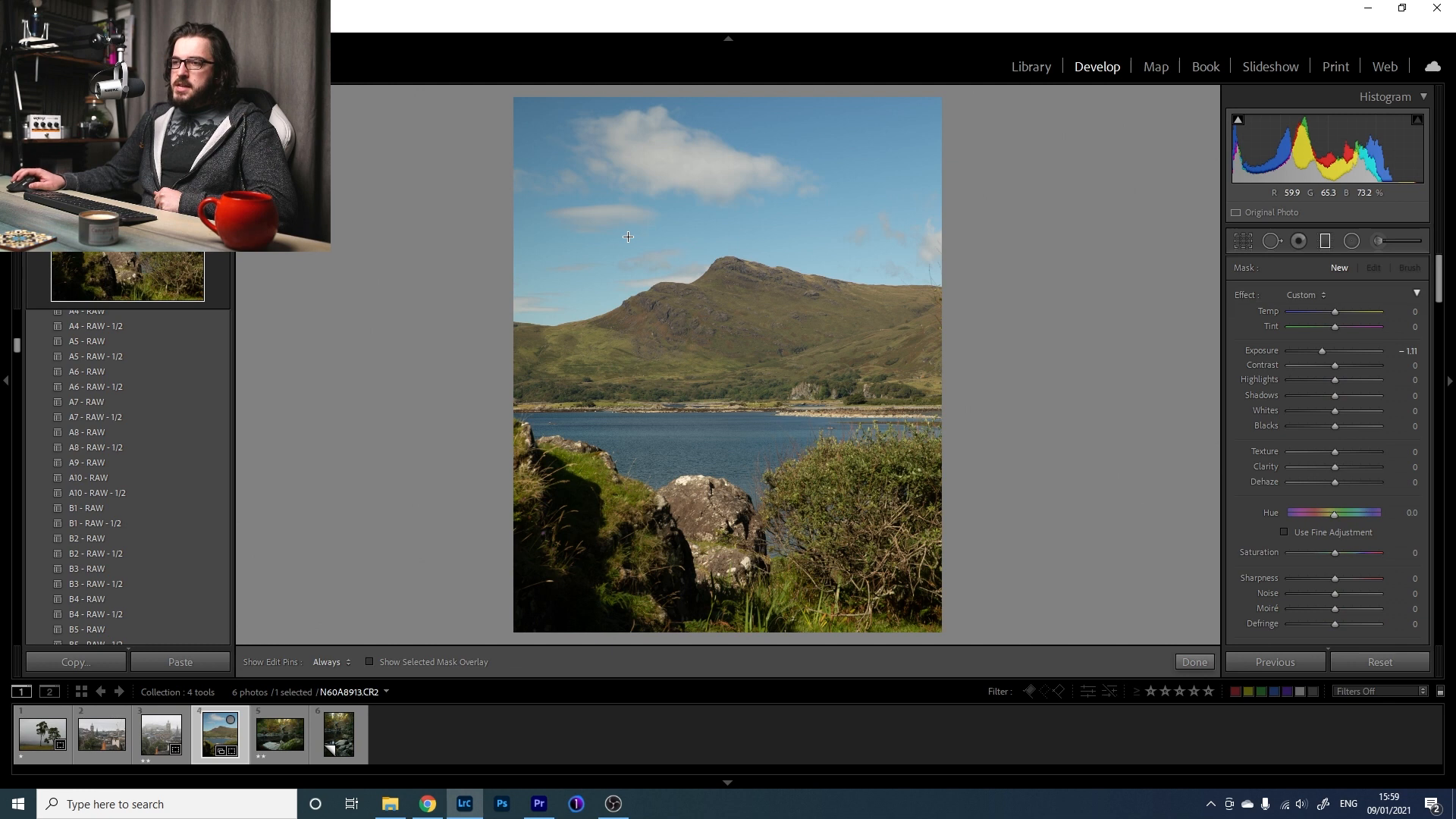
{"action": "left_click", "coordinate": [420, 664]}
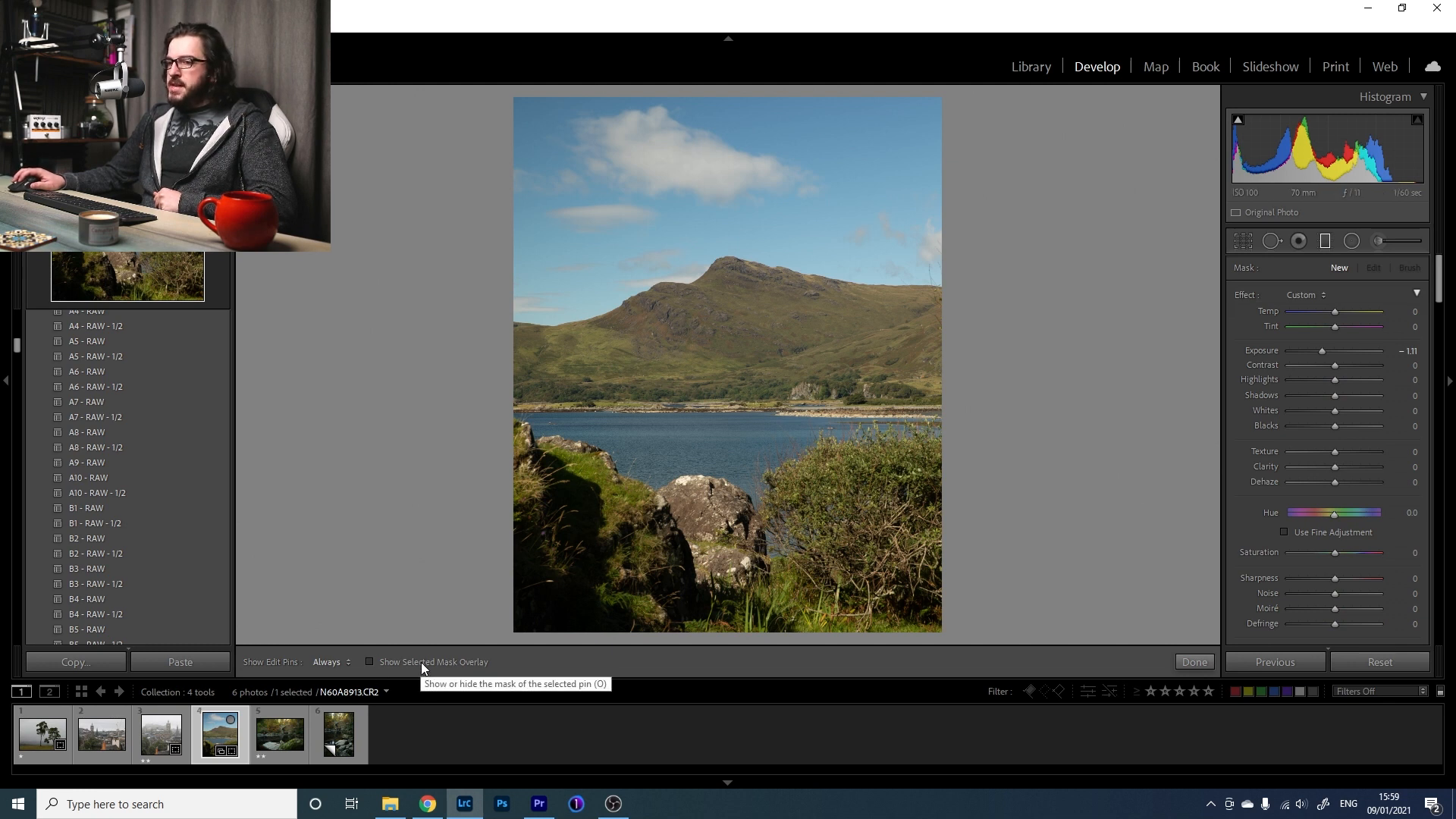
{"action": "left_click_drag", "start_coordinate": [706, 115], "coordinate": [699, 319]}
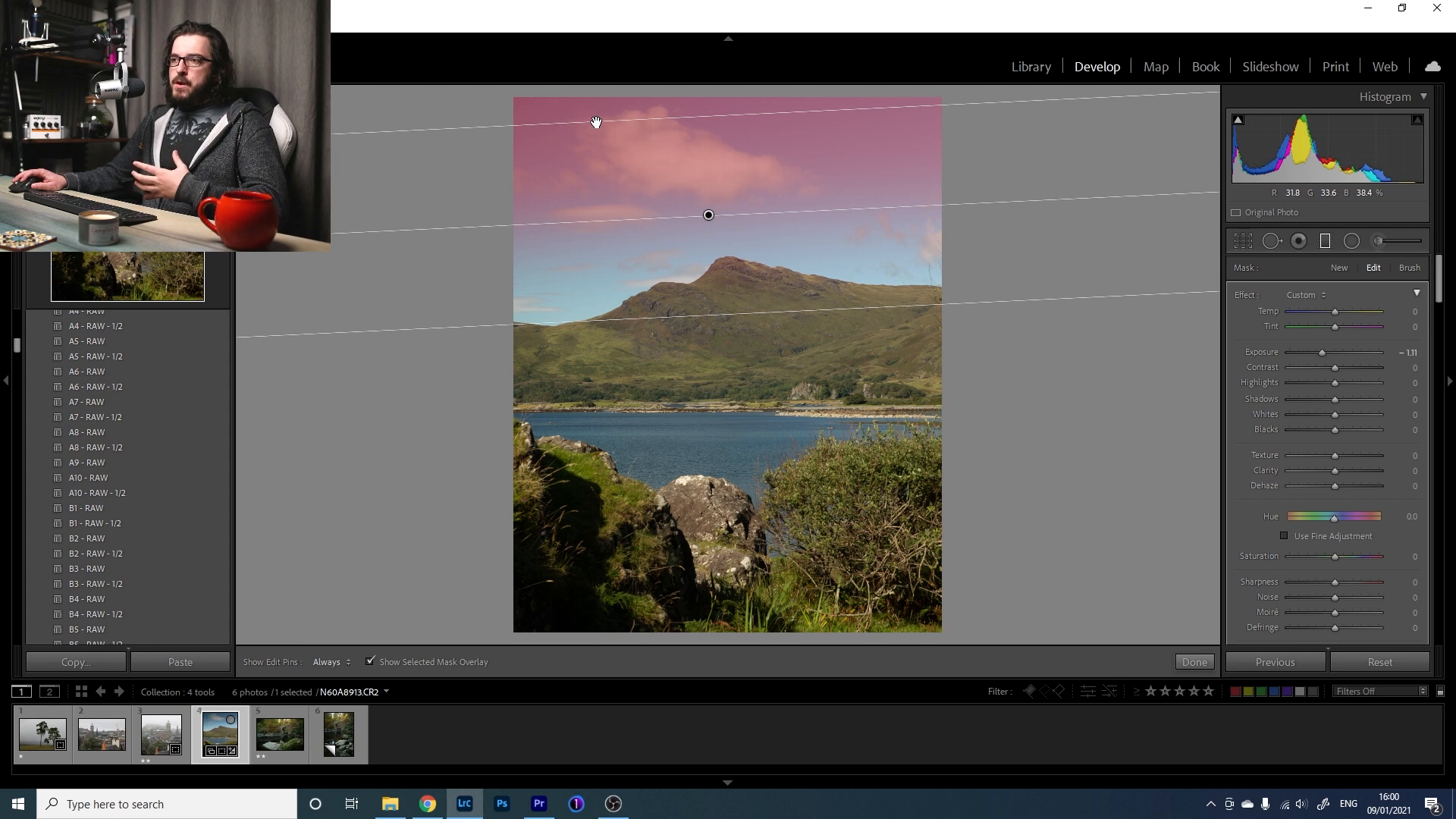
{"action": "mouse_move", "coordinate": [596, 122]}
{"action": "left_mouse_down"}
{"action": "mouse_move", "coordinate": [598, 218]}
{"action": "mouse_move", "coordinate": [591, 56]}
{"action": "mouse_move", "coordinate": [599, 238]}
{"action": "mouse_move", "coordinate": [607, 92]}
{"action": "mouse_move", "coordinate": [598, 240]}
{"action": "mouse_move", "coordinate": [601, 110]}
{"action": "left_mouse_up"}
{"action": "mouse_move", "coordinate": [617, 321]}
{"action": "left_mouse_down"}
{"action": "mouse_move", "coordinate": [615, 409]}
{"action": "mouse_move", "coordinate": [639, 340]}
{"action": "left_mouse_up"}
{"action": "mouse_move", "coordinate": [708, 220]}
{"action": "left_mouse_down"}
{"action": "mouse_move", "coordinate": [704, 383]}
{"action": "mouse_move", "coordinate": [806, 513]}
{"action": "mouse_move", "coordinate": [712, 220]}
{"action": "left_mouse_up"}
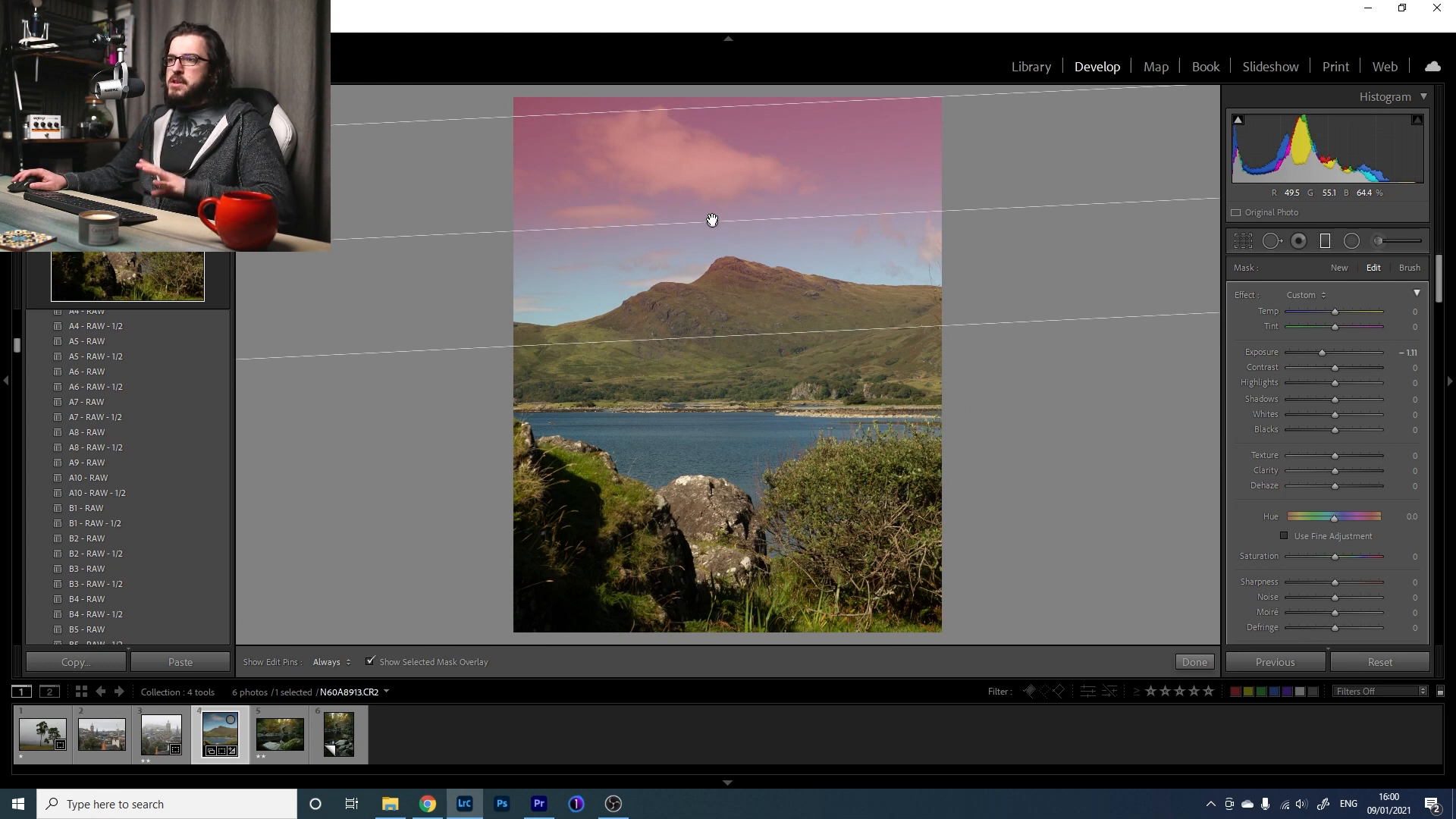
Hide the mask overlay, reset the sky filter's effects, and set its exposure to -0.23, contrast to 53 and clarity to 61.
{"action": "left_click", "coordinate": [390, 656]}
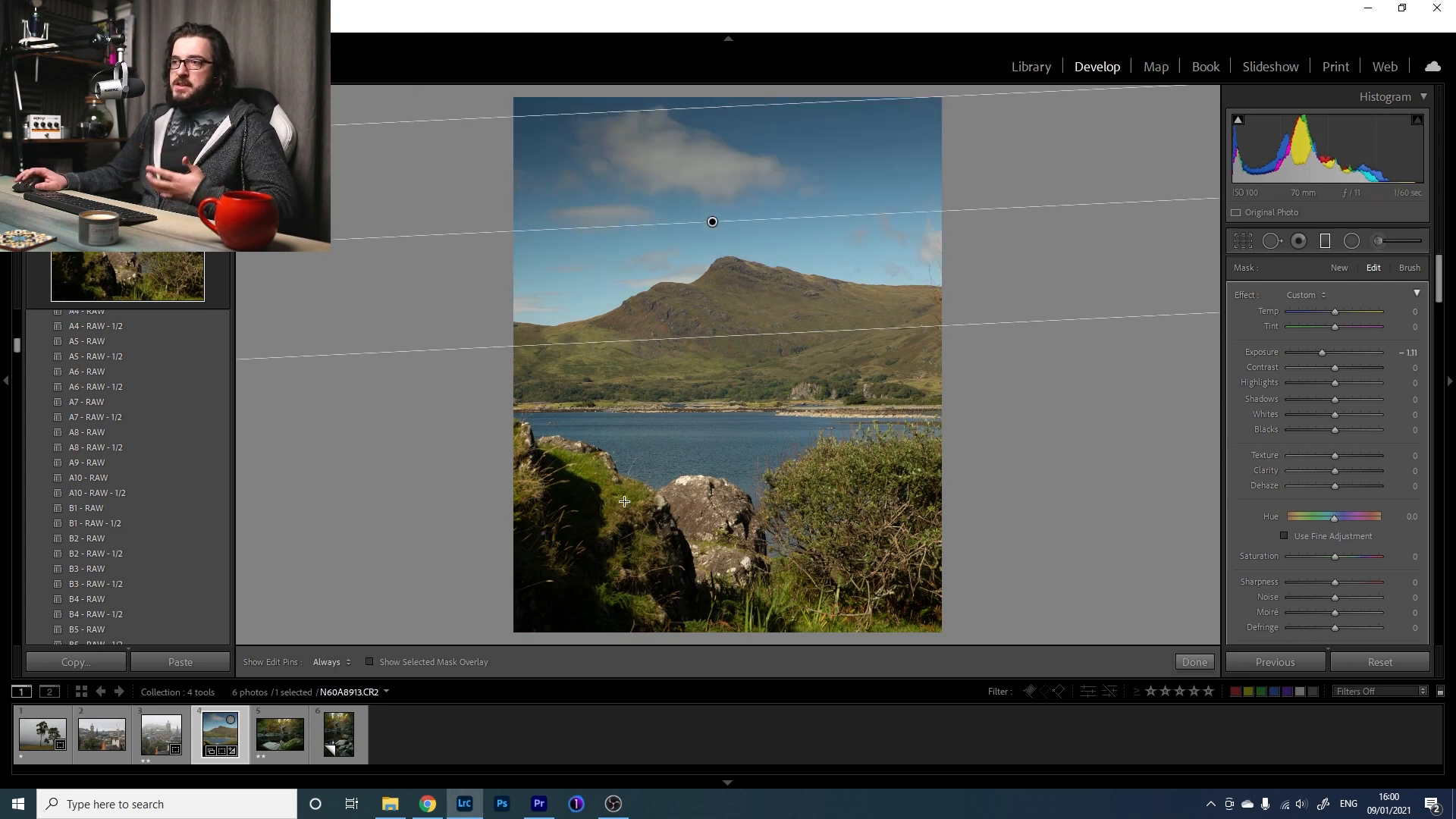
{"action": "double_click", "coordinate": [1245, 295]}
{"action": "left_click_drag", "start_coordinate": [1334, 350], "coordinate": [1358, 366]}
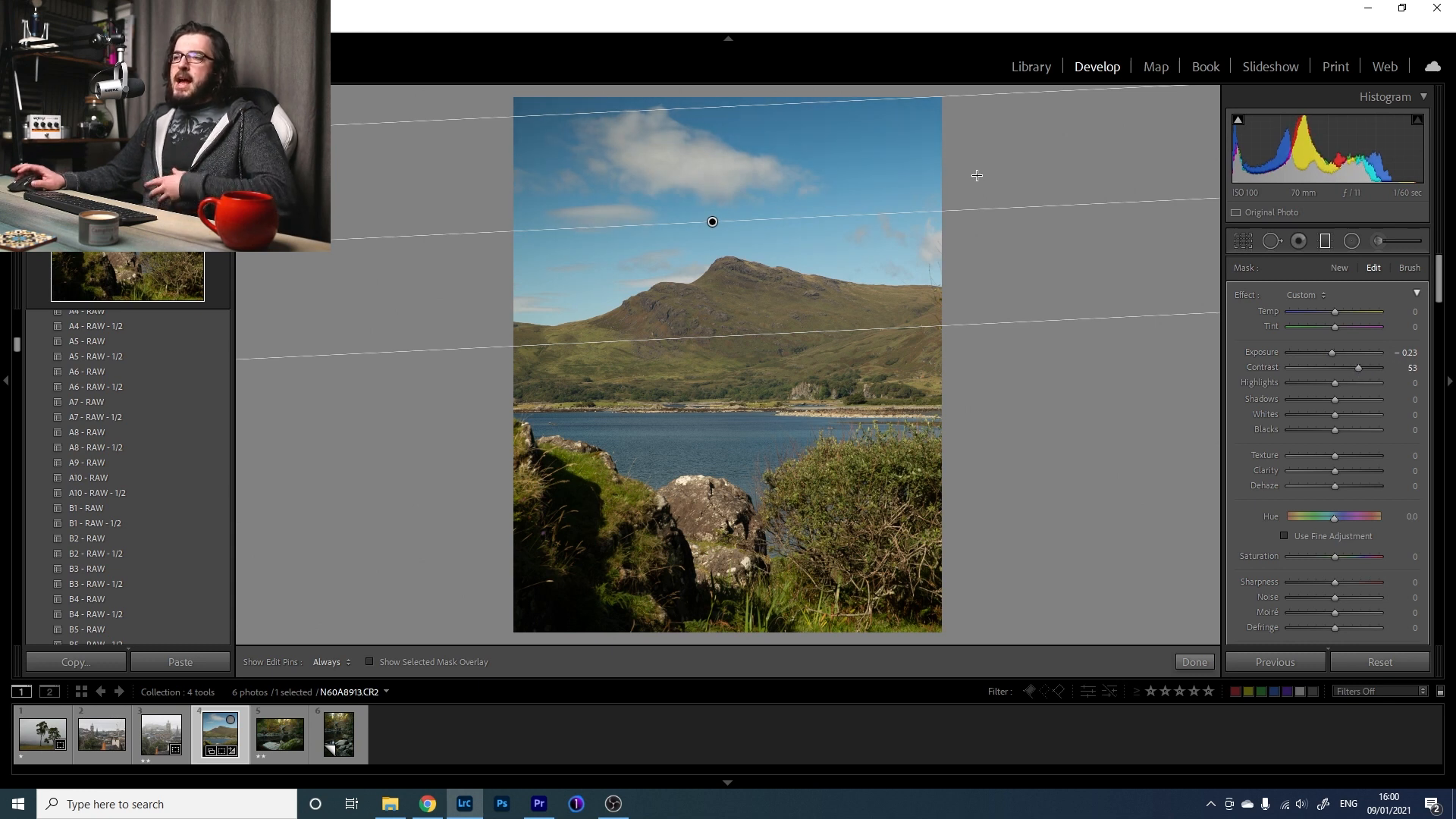
{"action": "left_click_drag", "start_coordinate": [1336, 471], "coordinate": [1363, 472]}
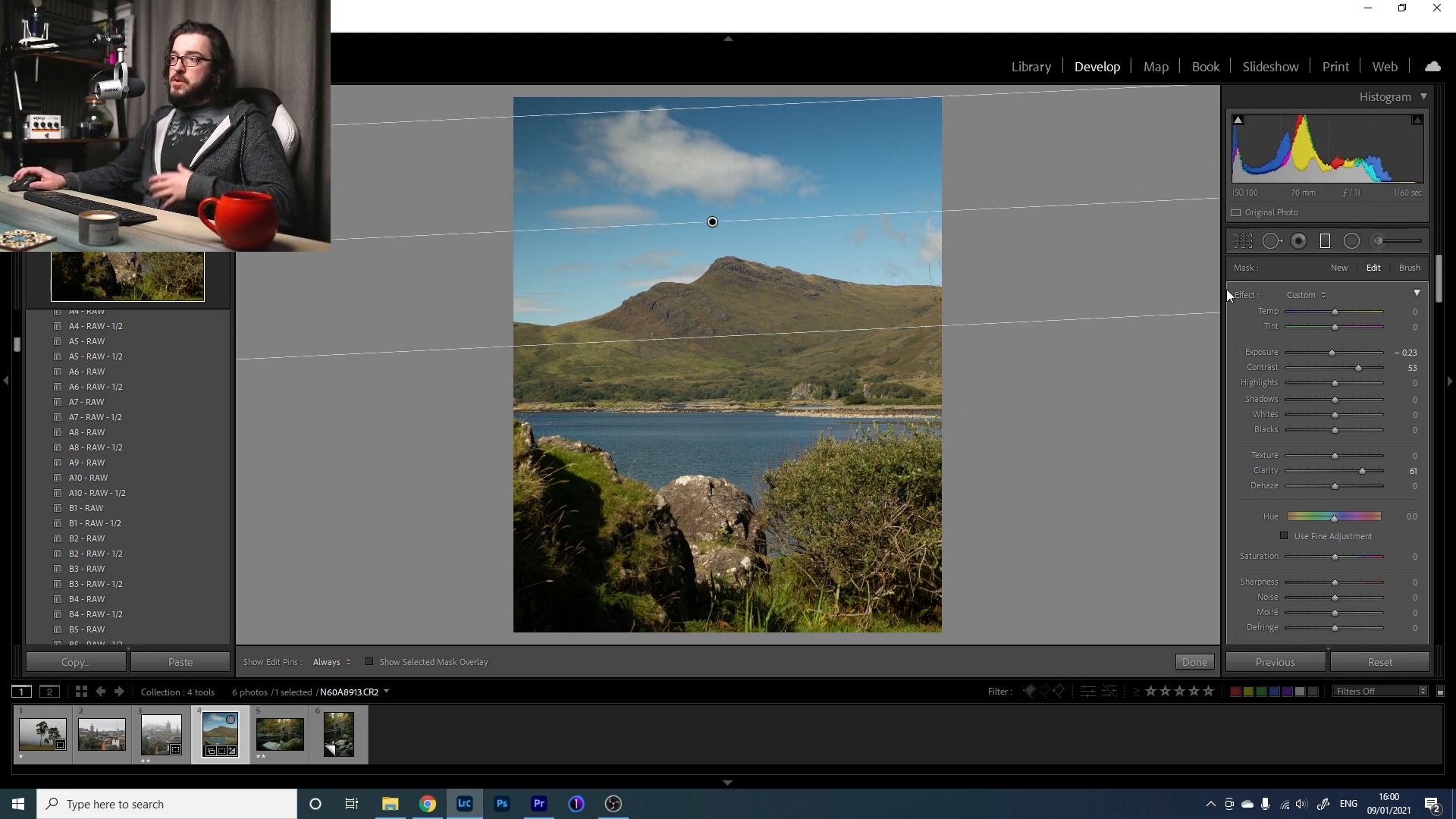
Add a second graduated filter upward over the rocky foreground, with its effects reset, and lower its exposure.
{"action": "left_click", "coordinate": [1339, 267]}
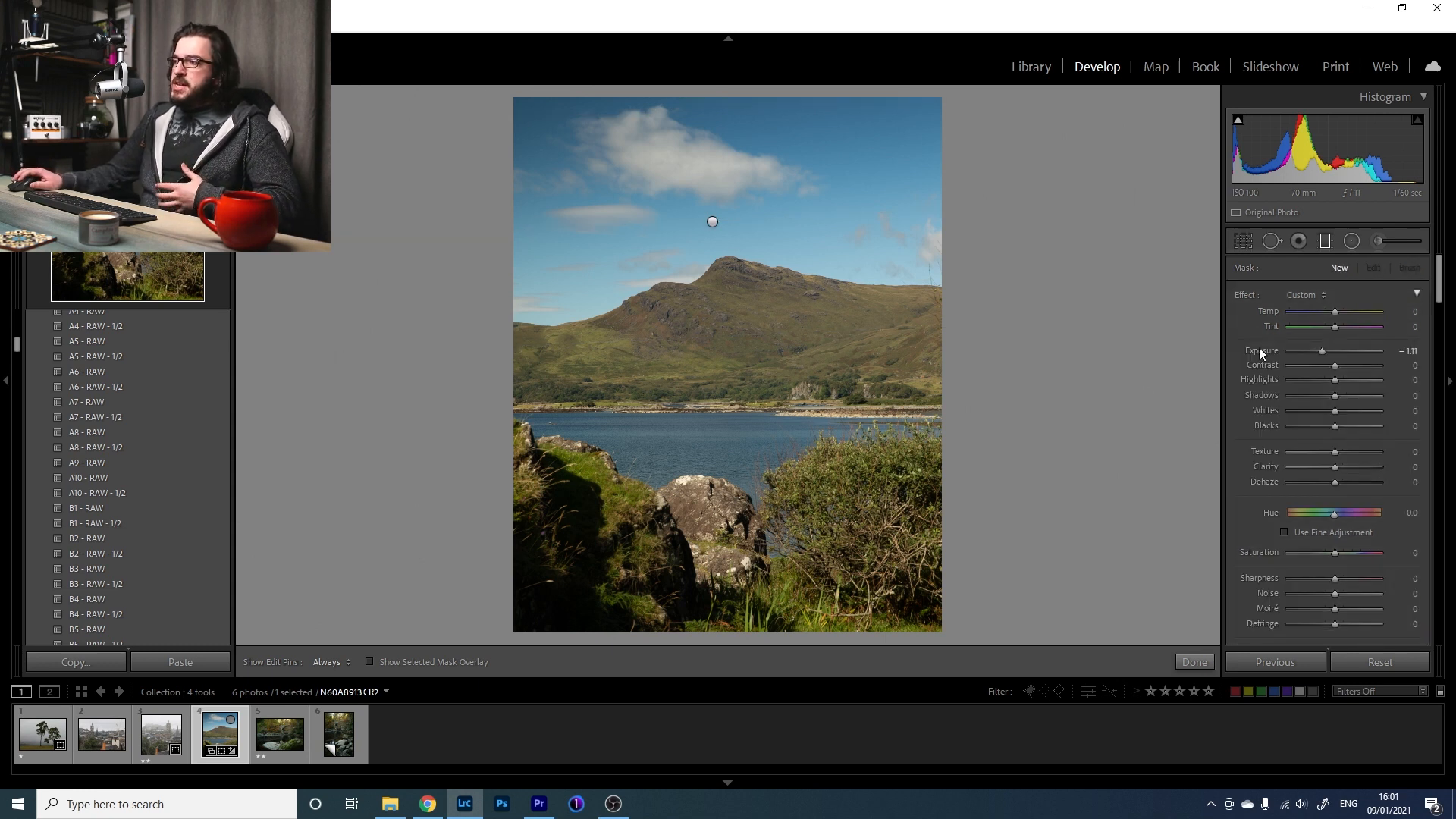
{"action": "double_click", "coordinate": [1253, 294]}
{"action": "left_click_drag", "start_coordinate": [712, 616], "coordinate": [714, 468]}
{"action": "left_click_drag", "start_coordinate": [715, 552], "coordinate": [715, 554]}
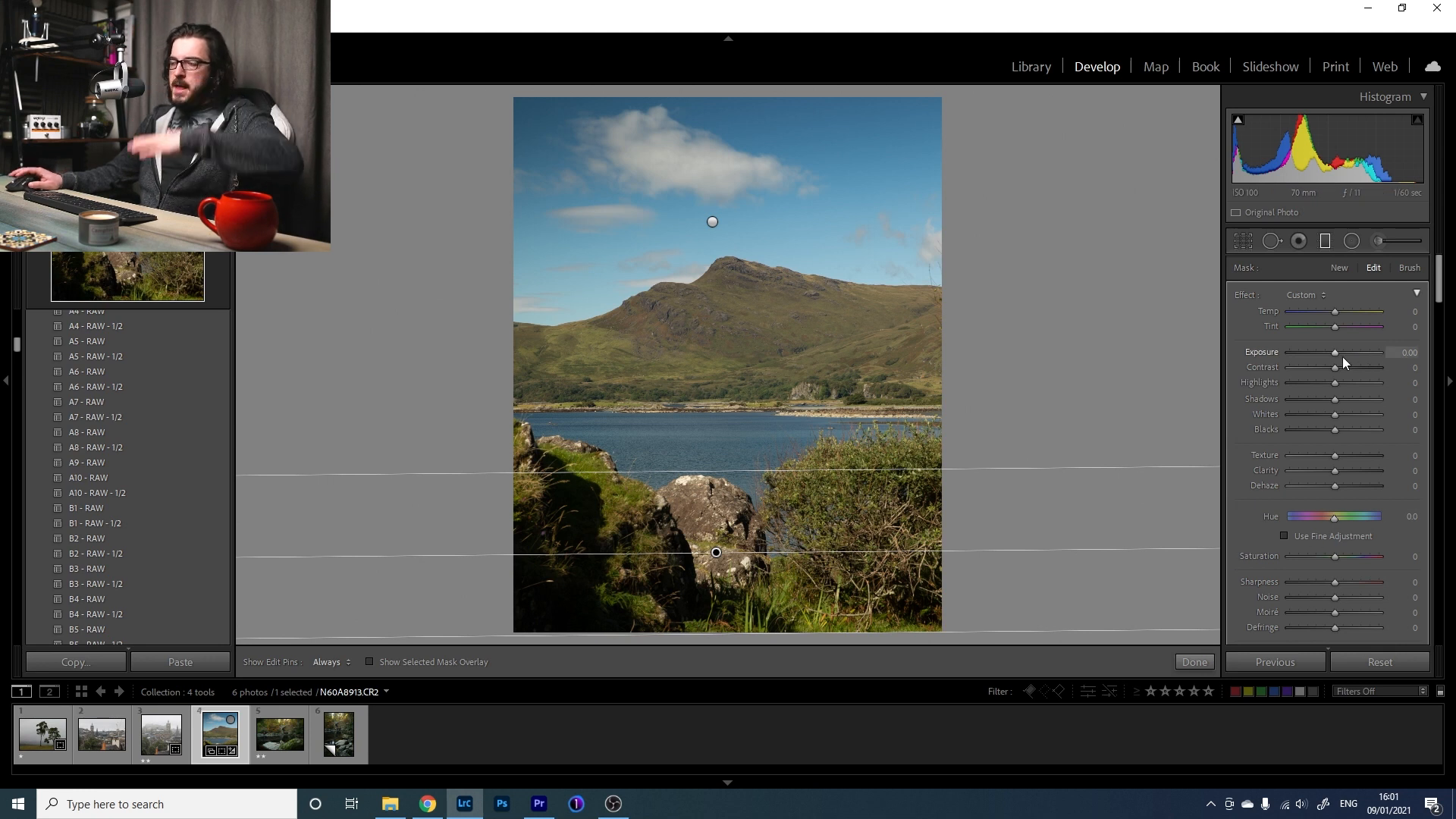
{"action": "left_click_drag", "start_coordinate": [1338, 350], "coordinate": [1325, 361]}
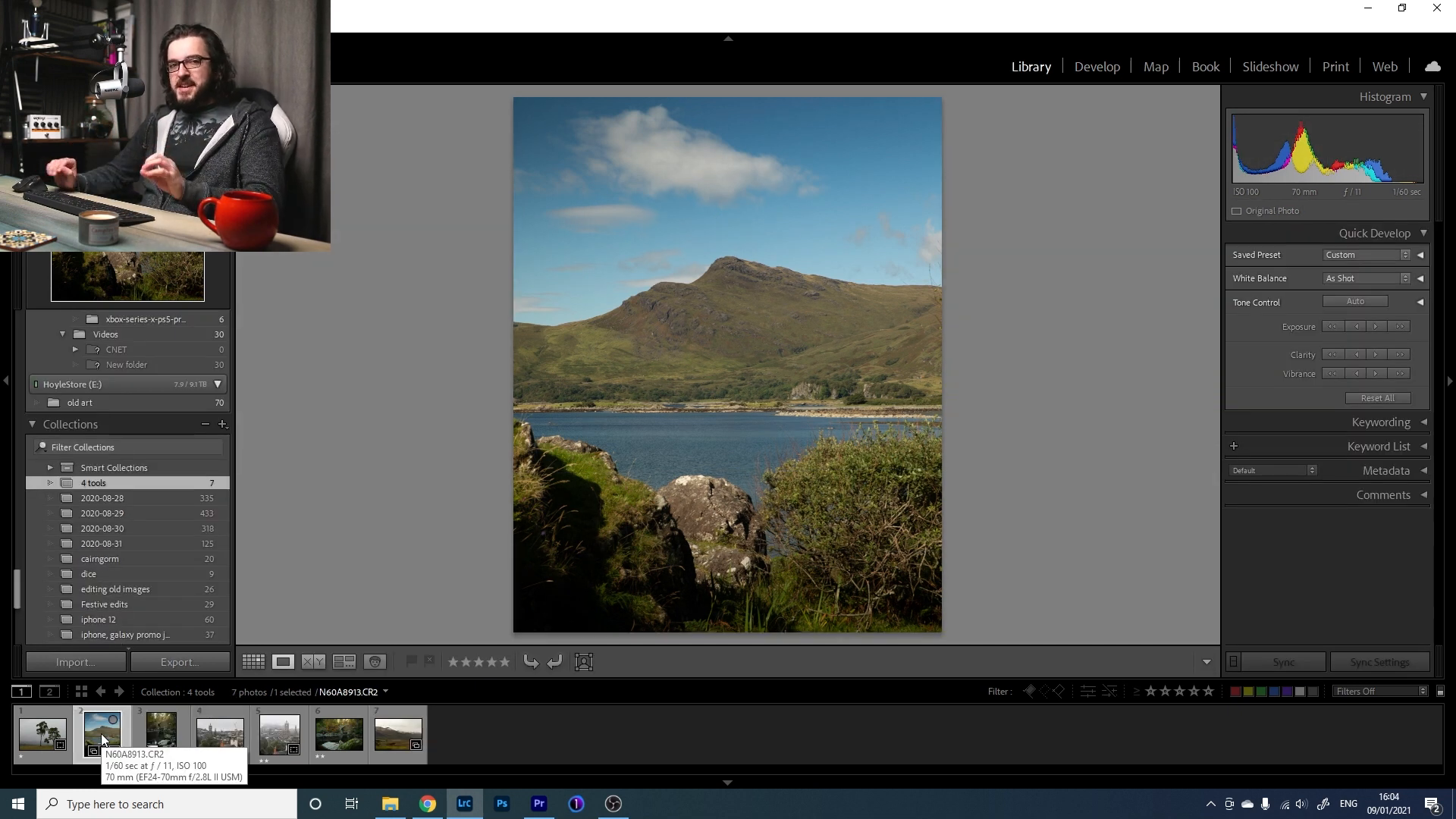
Open the misty mountain landscape for developing and raise its overall exposure to +0.35.
{"action": "left_click", "coordinate": [385, 735]}
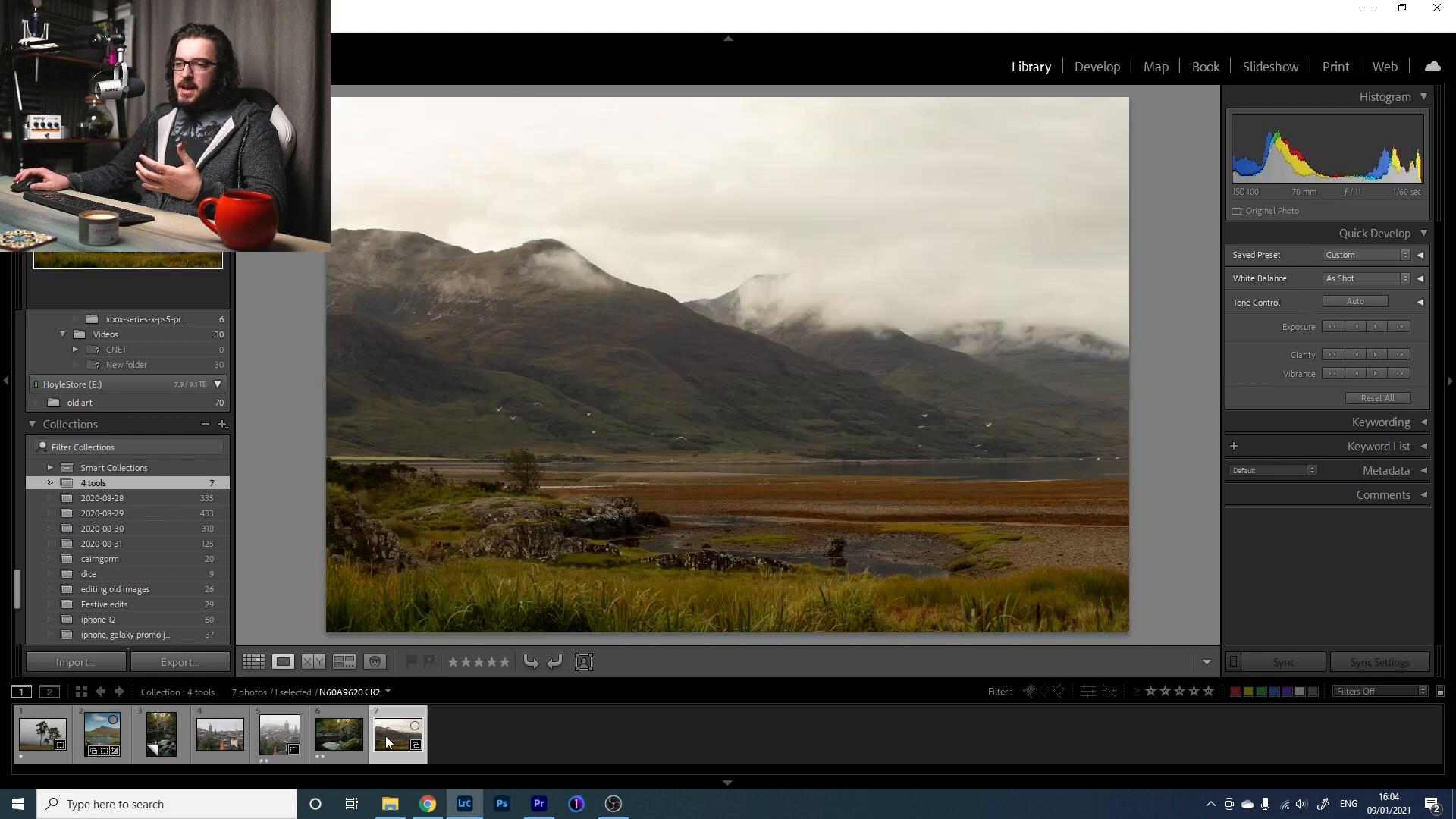
{"action": "left_click", "coordinate": [1086, 66]}
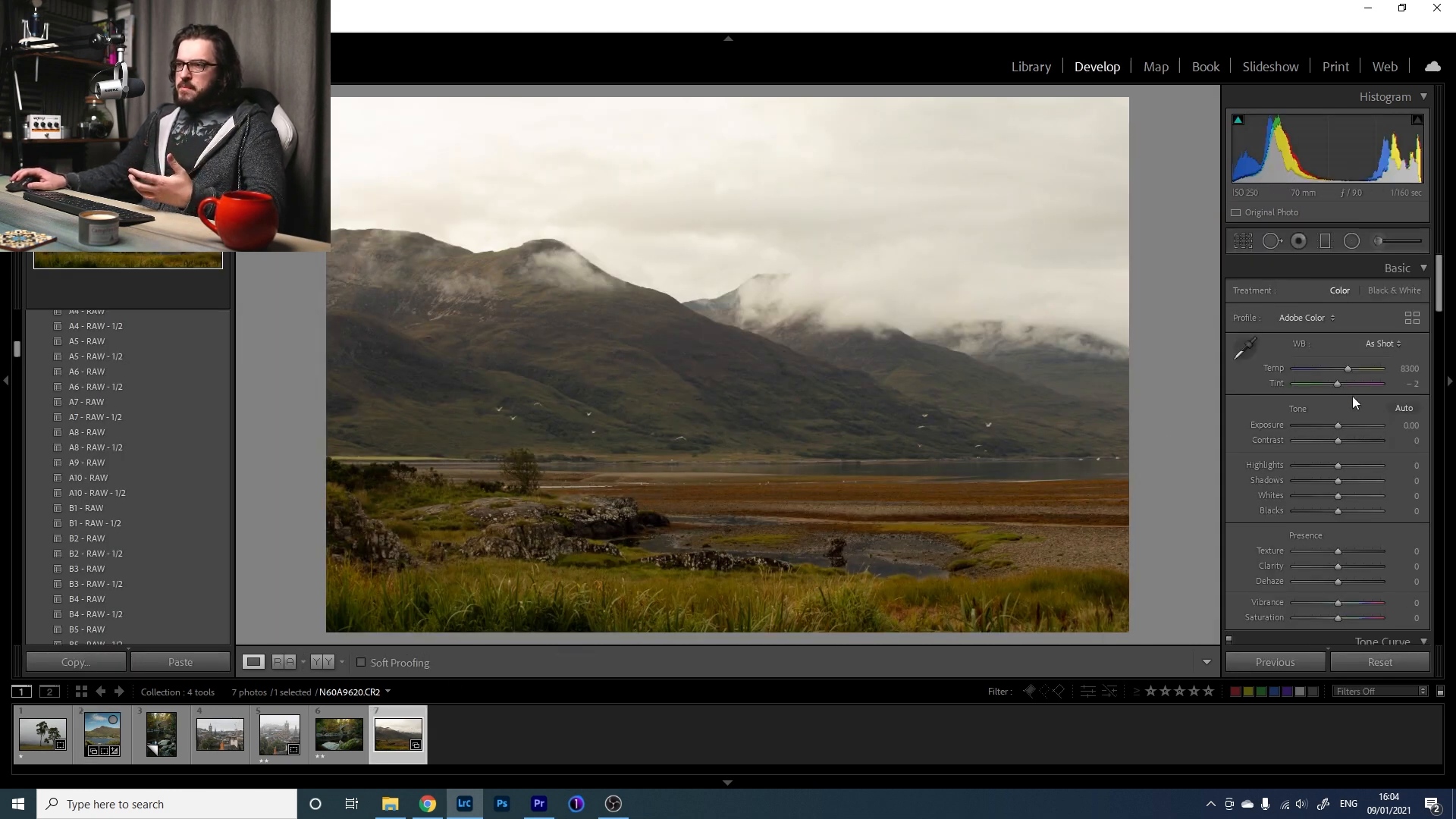
{"action": "left_click_drag", "start_coordinate": [1335, 421], "coordinate": [1343, 422]}
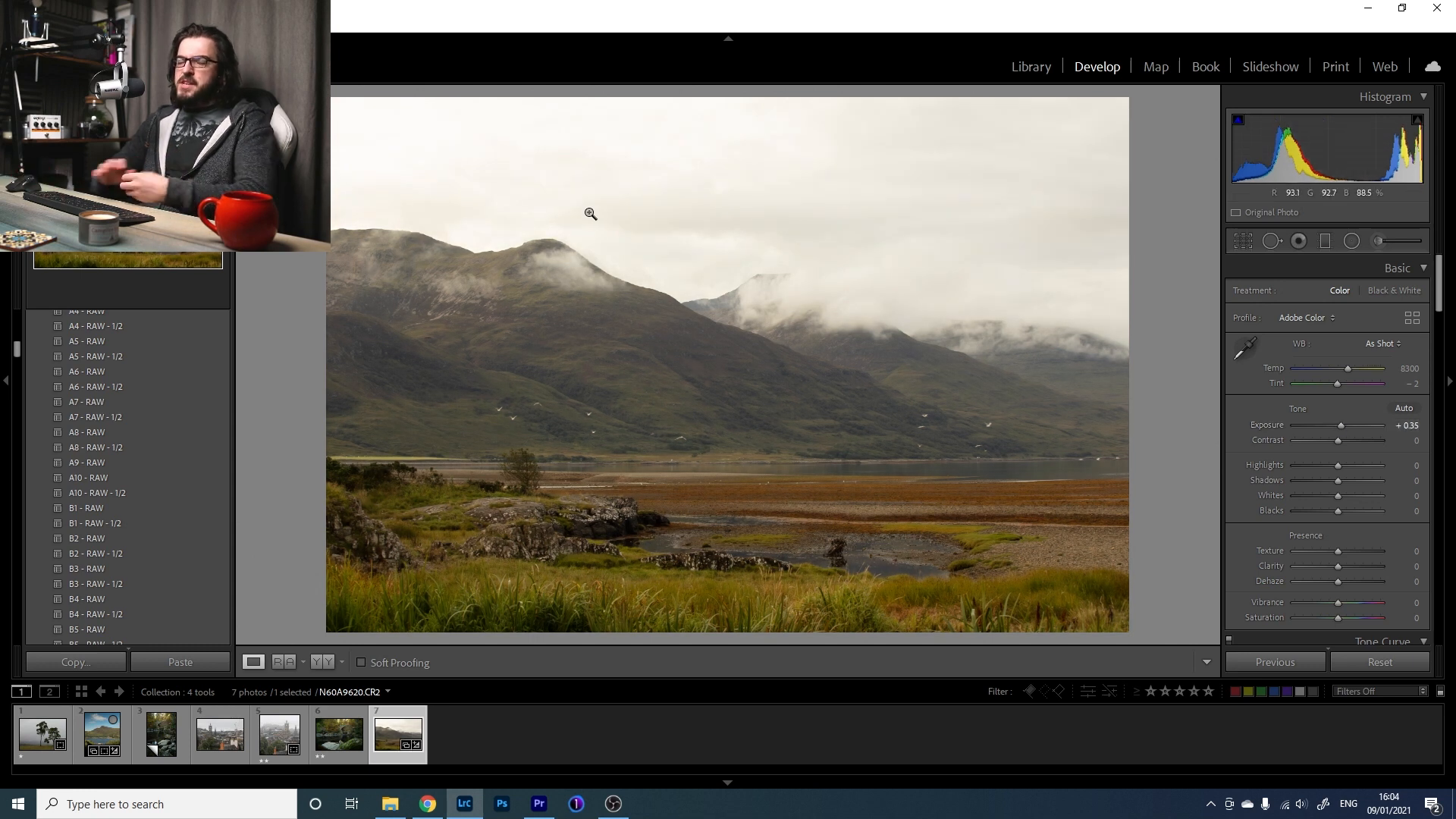
Add a slightly tilted graduated filter from the cloudy sky down to the peaks, check its mask overlay, and lower its exposure.
{"action": "left_click", "coordinate": [1326, 239]}
{"action": "left_click_drag", "start_coordinate": [683, 138], "coordinate": [667, 330]}
{"action": "left_click", "coordinate": [400, 667]}
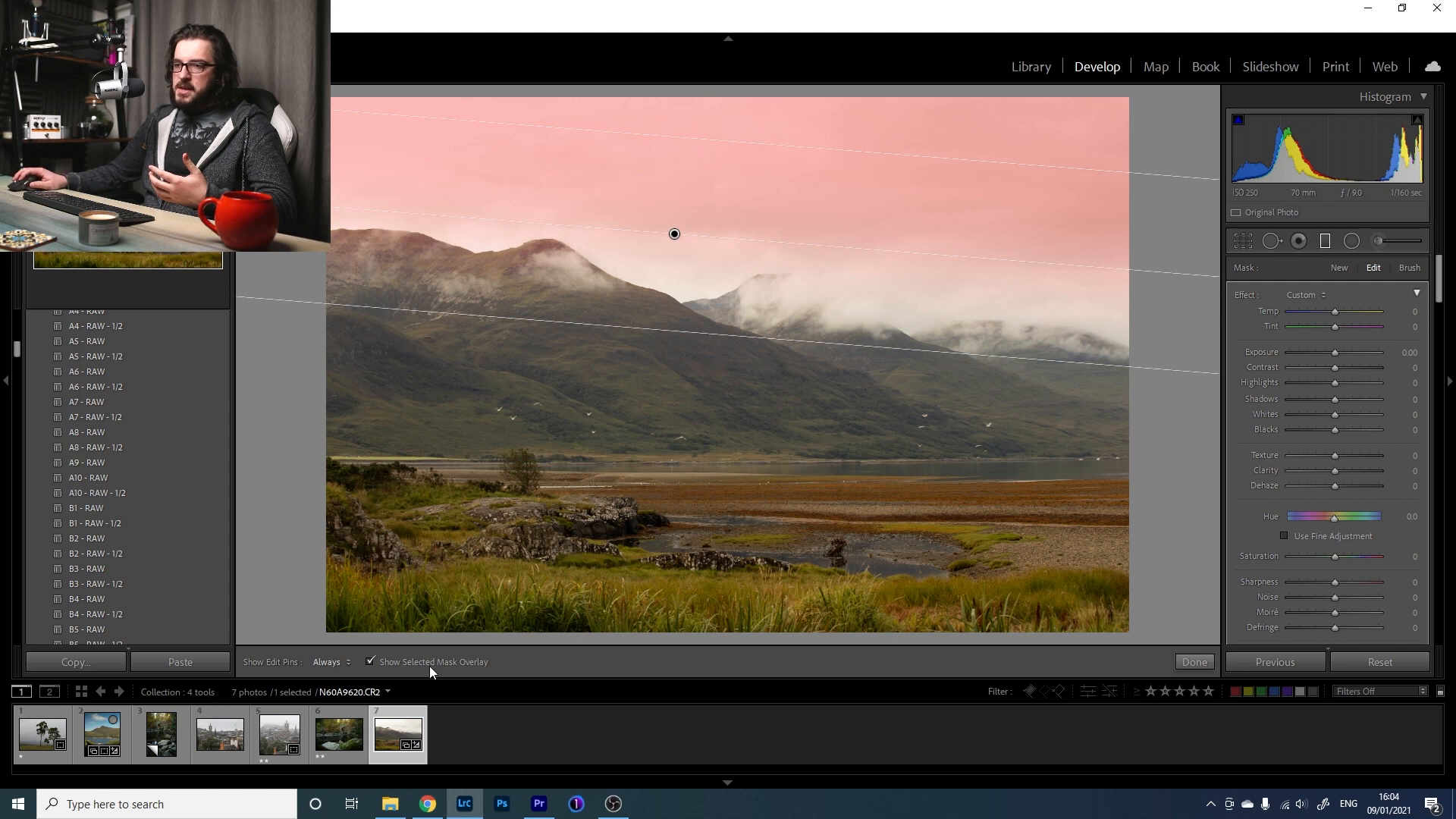
{"action": "left_click", "coordinate": [436, 664]}
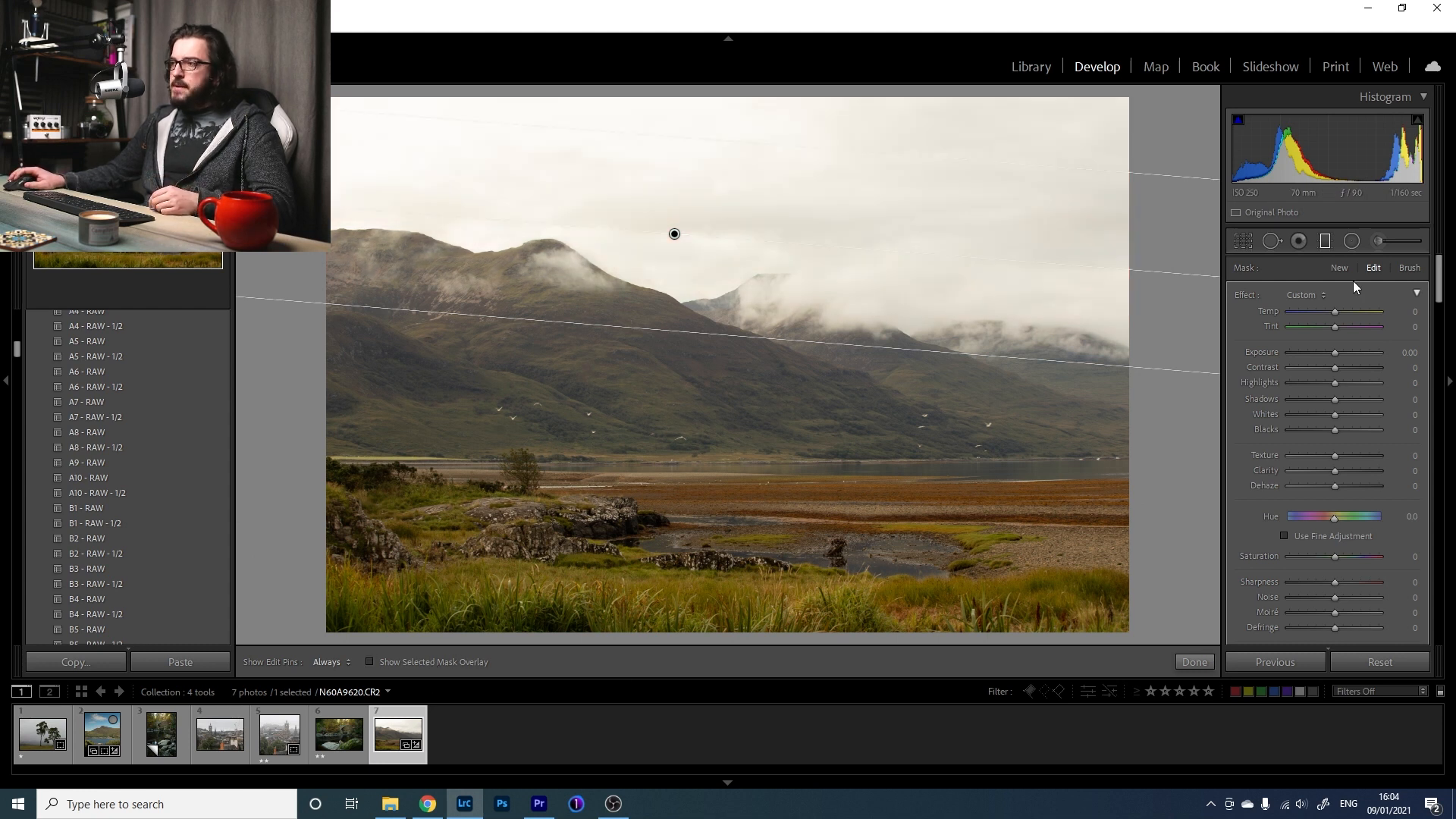
{"action": "left_click_drag", "start_coordinate": [1335, 352], "coordinate": [1312, 394]}
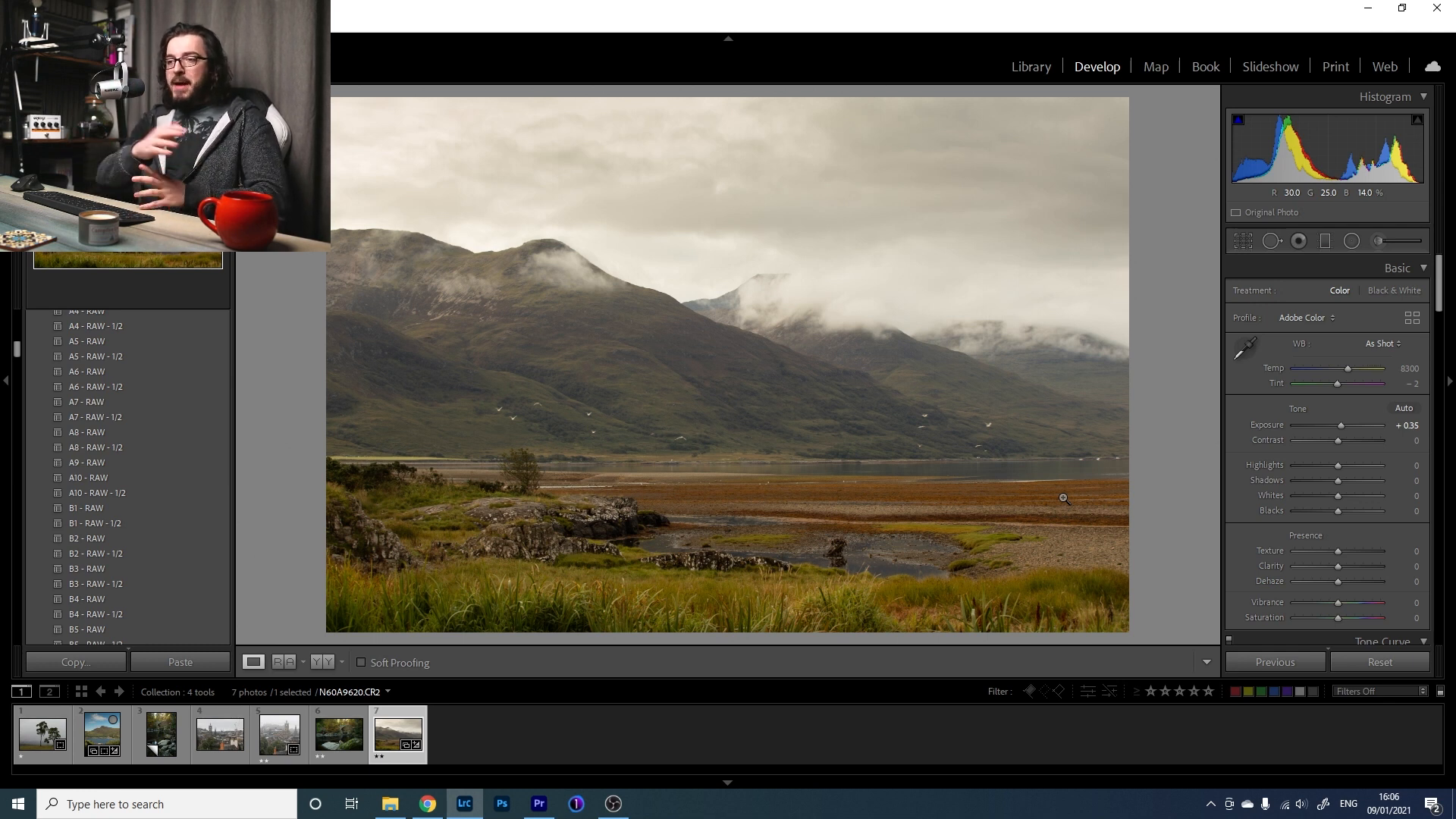
Crop the river and stone bridge photo slightly from its upper-left corner at the original aspect, and set shadows to +23.
{"action": "left_click", "coordinate": [339, 741]}
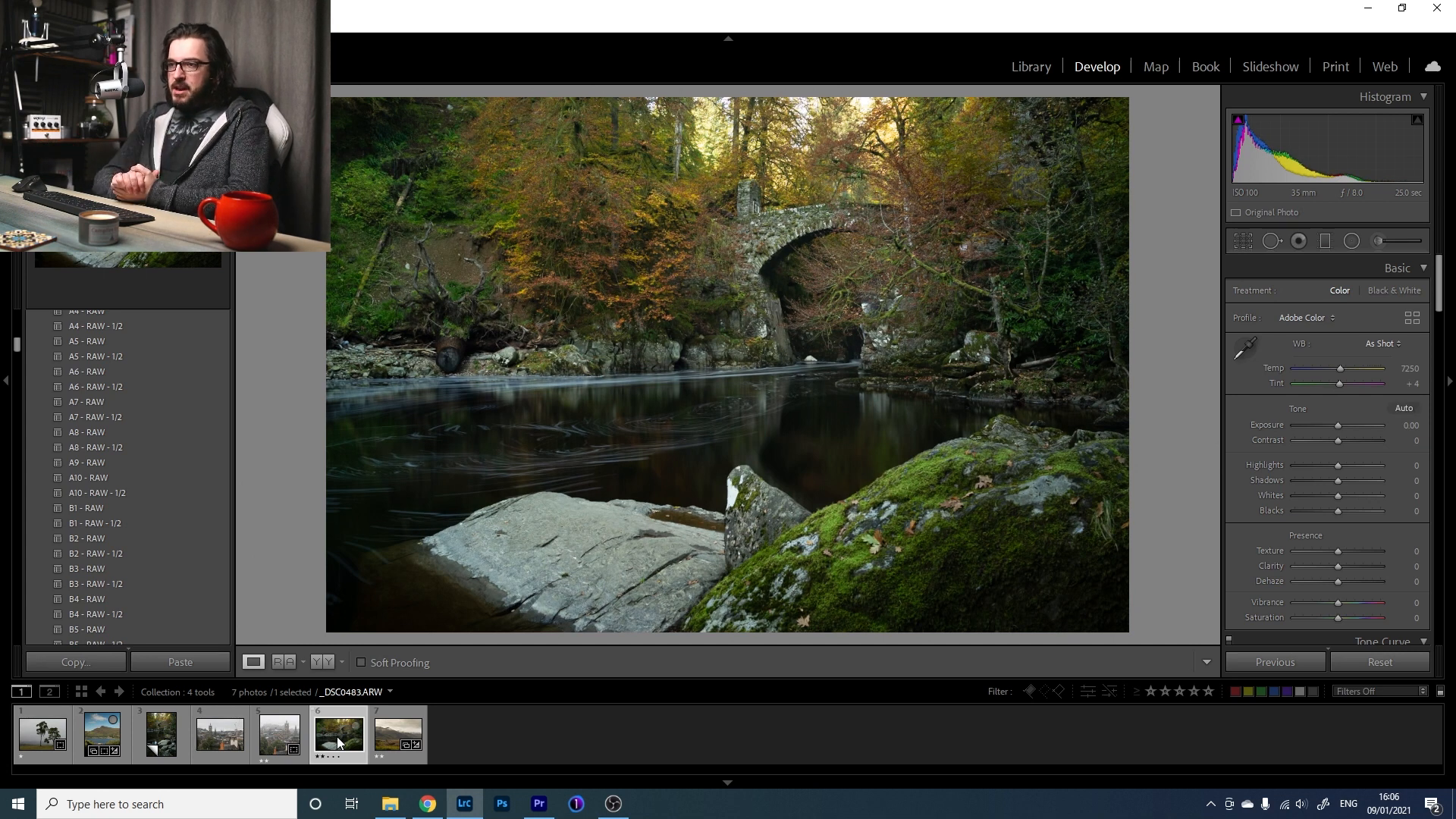
{"action": "left_click", "coordinate": [1248, 244]}
{"action": "left_click_drag", "start_coordinate": [333, 96], "coordinate": [342, 109]}
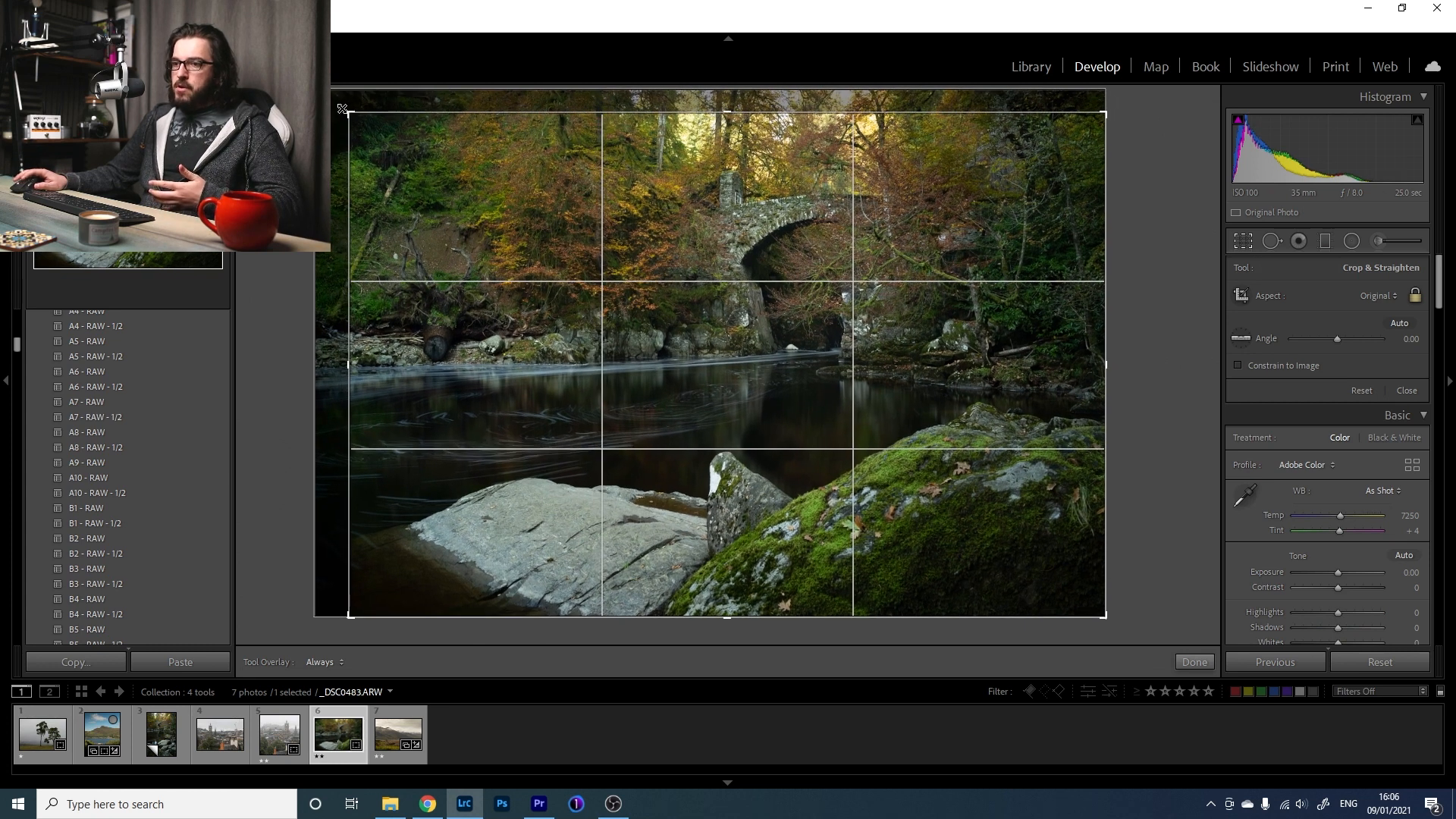
{"action": "key", "text": "Return"}
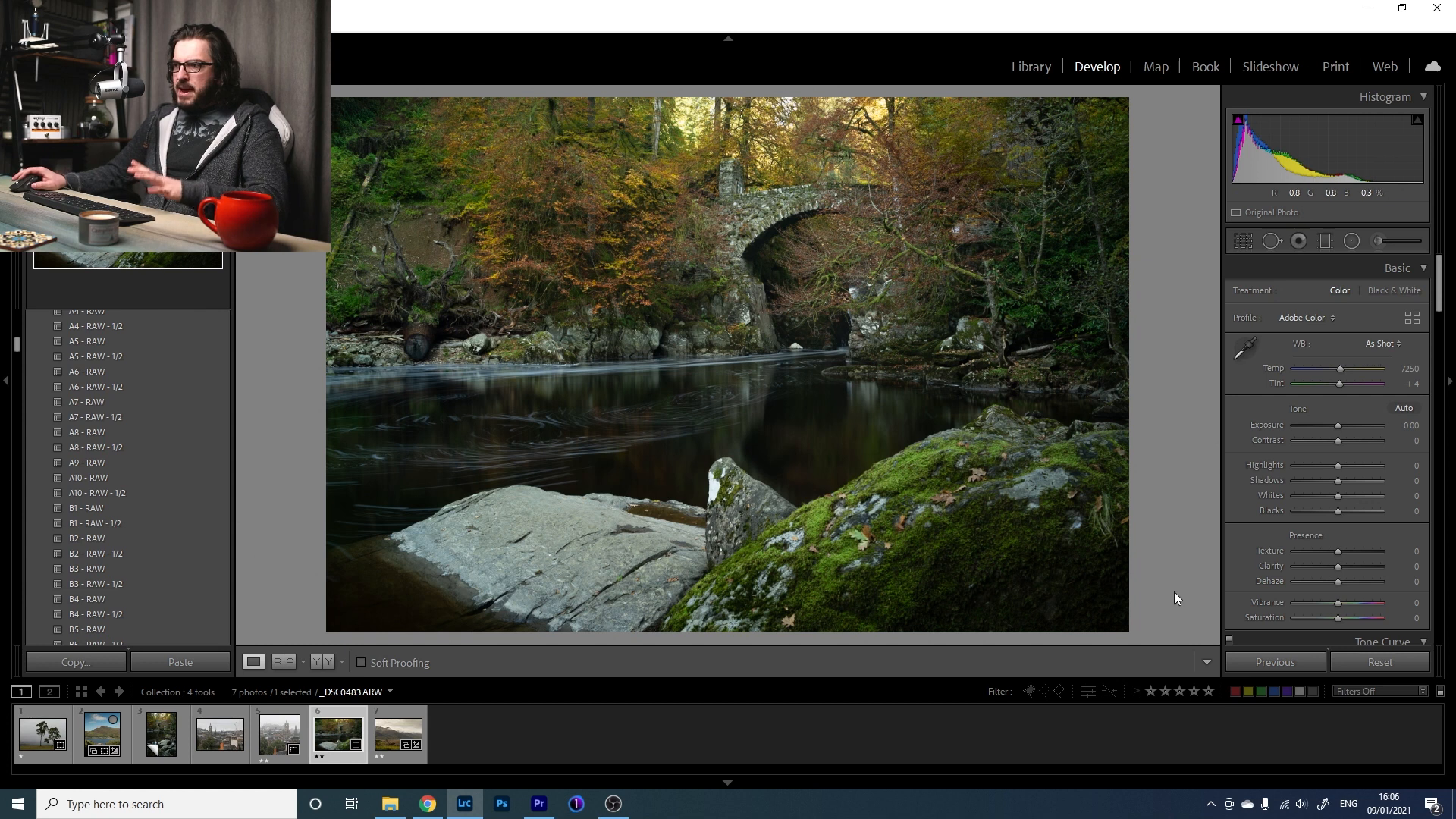
{"action": "left_click_drag", "start_coordinate": [1339, 482], "coordinate": [1349, 483]}
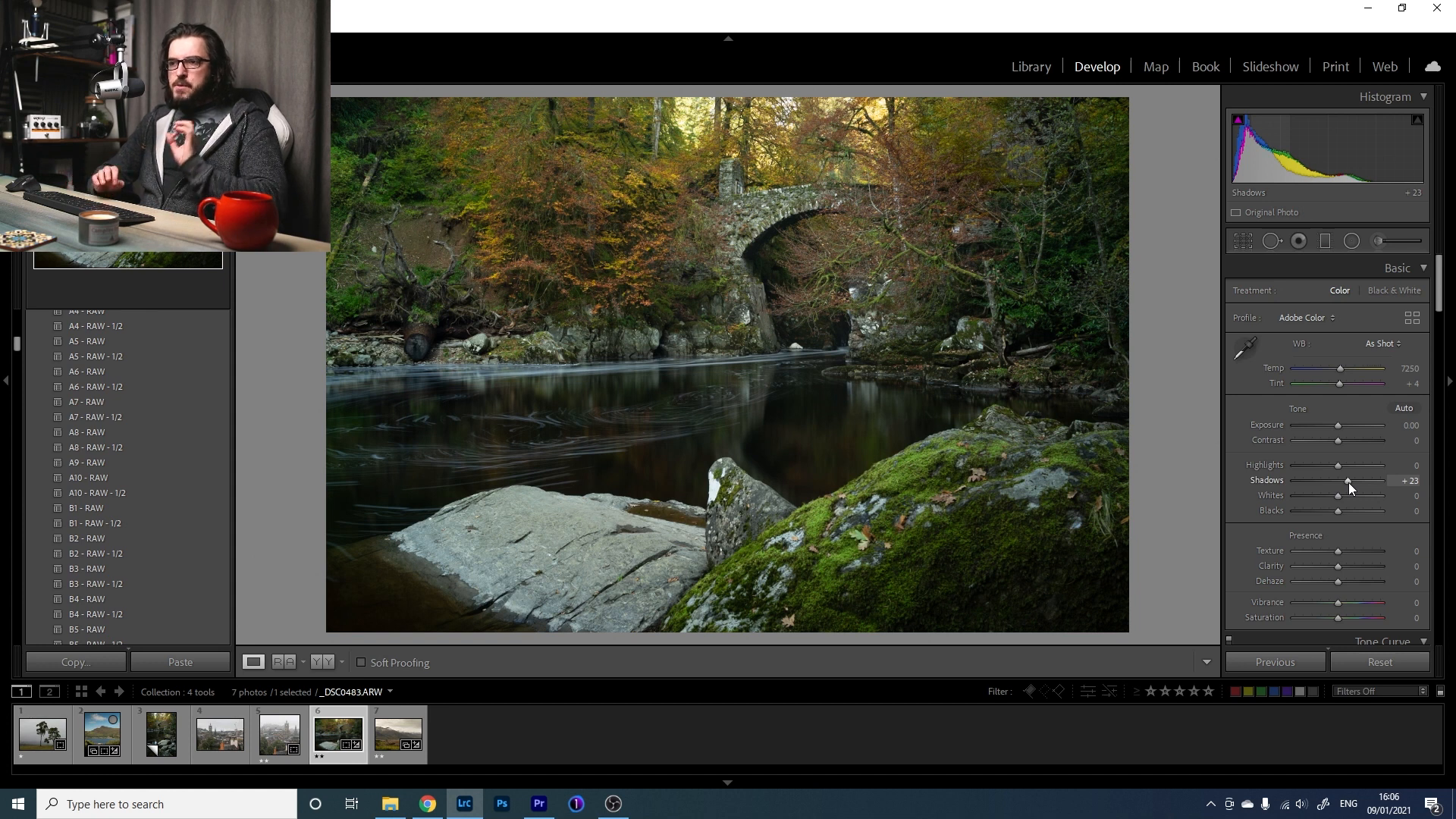
Set up an adjustment brush with size 9.0, flow 29, exposure 0.84 and shadows 26.
{"action": "left_click", "coordinate": [1378, 243]}
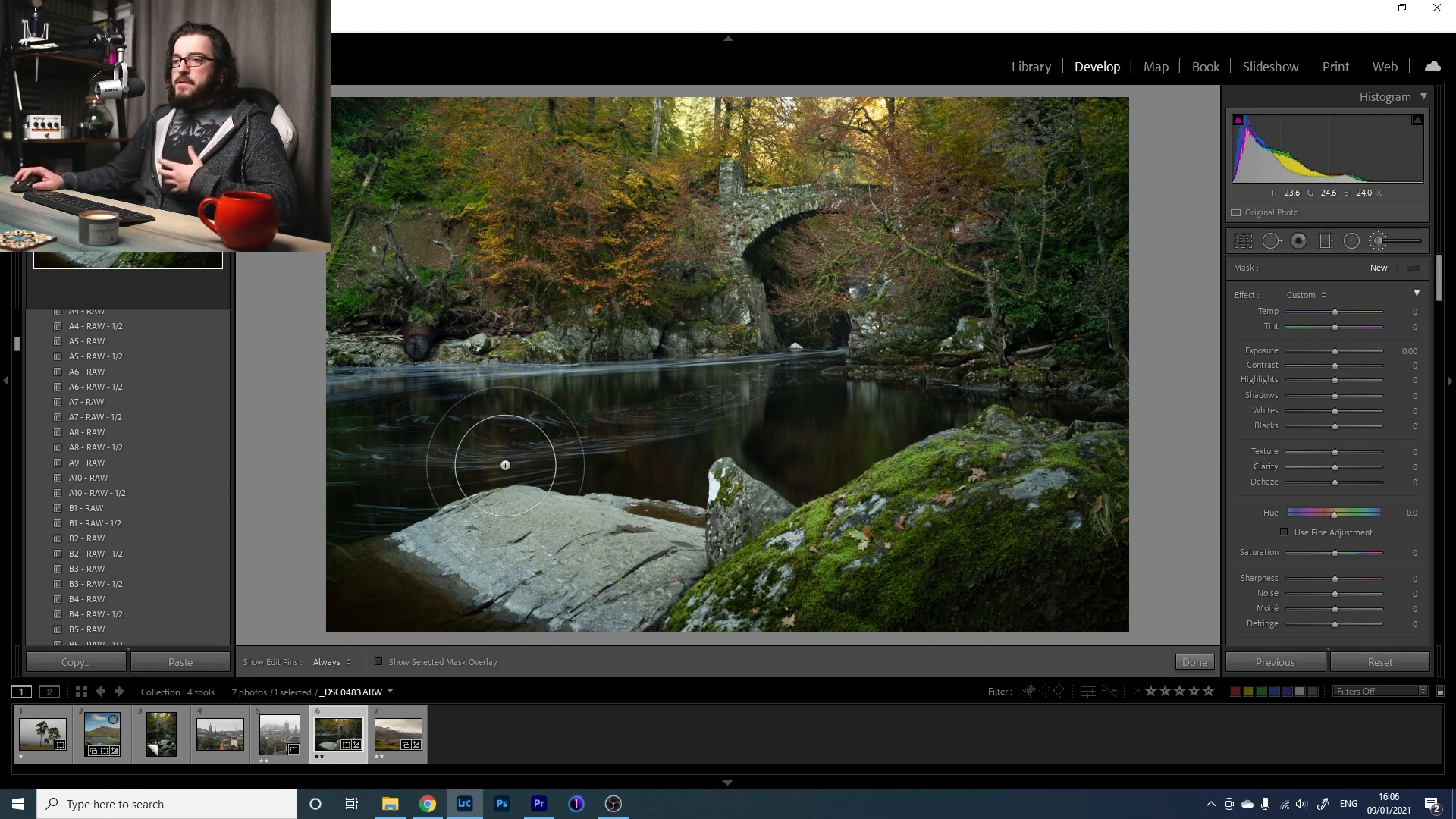
{"action": "scroll", "coordinate": [511, 424], "scroll_direction": "down", "scroll_amount": 5}
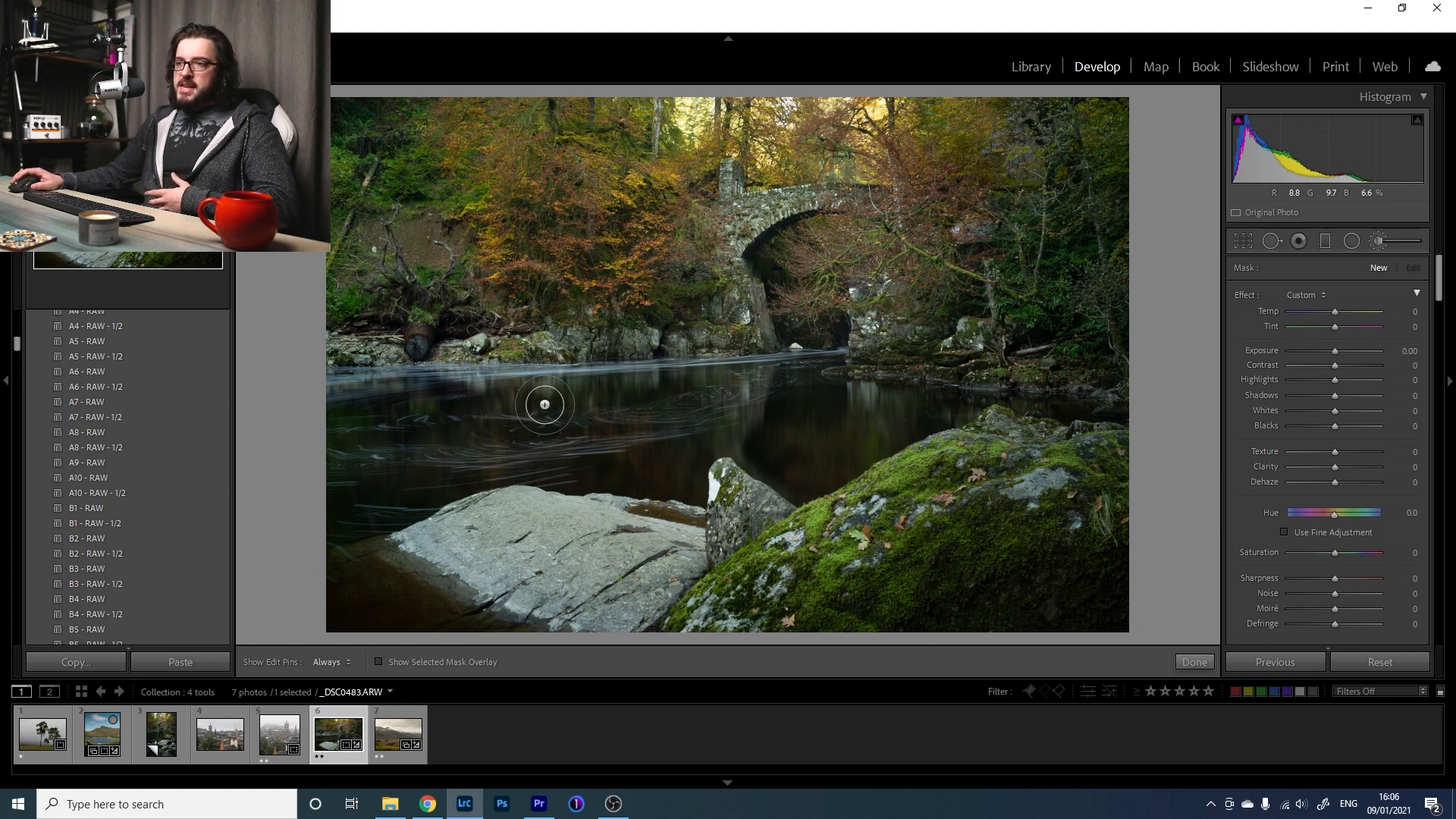
{"action": "left_click_drag", "start_coordinate": [1436, 275], "coordinate": [1438, 307]}
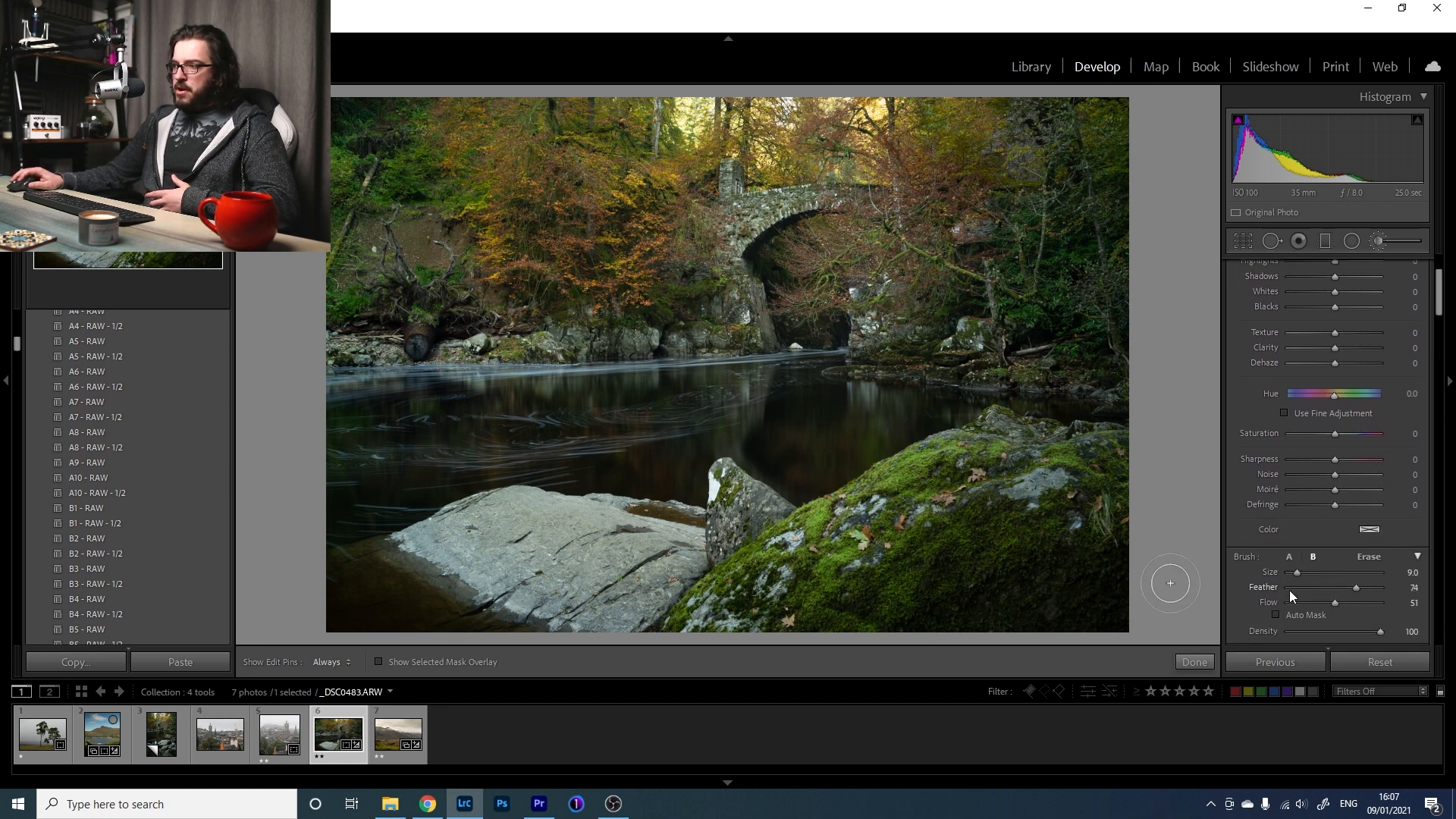
{"action": "left_click_drag", "start_coordinate": [1336, 602], "coordinate": [1313, 608]}
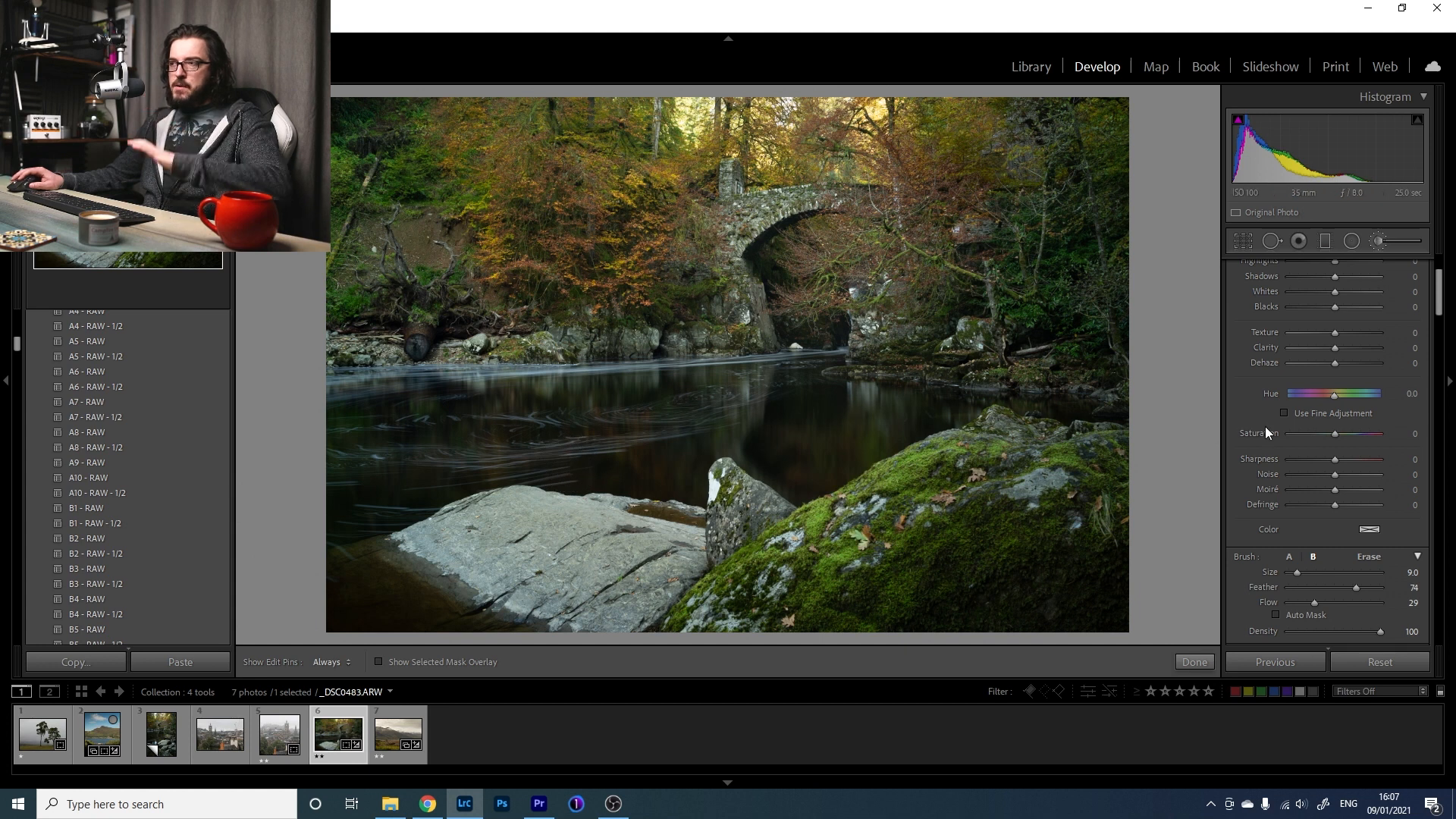
{"action": "scroll", "coordinate": [1415, 458], "scroll_direction": "up", "scroll_amount": 3}
{"action": "left_click_drag", "start_coordinate": [1339, 352], "coordinate": [1348, 396]}
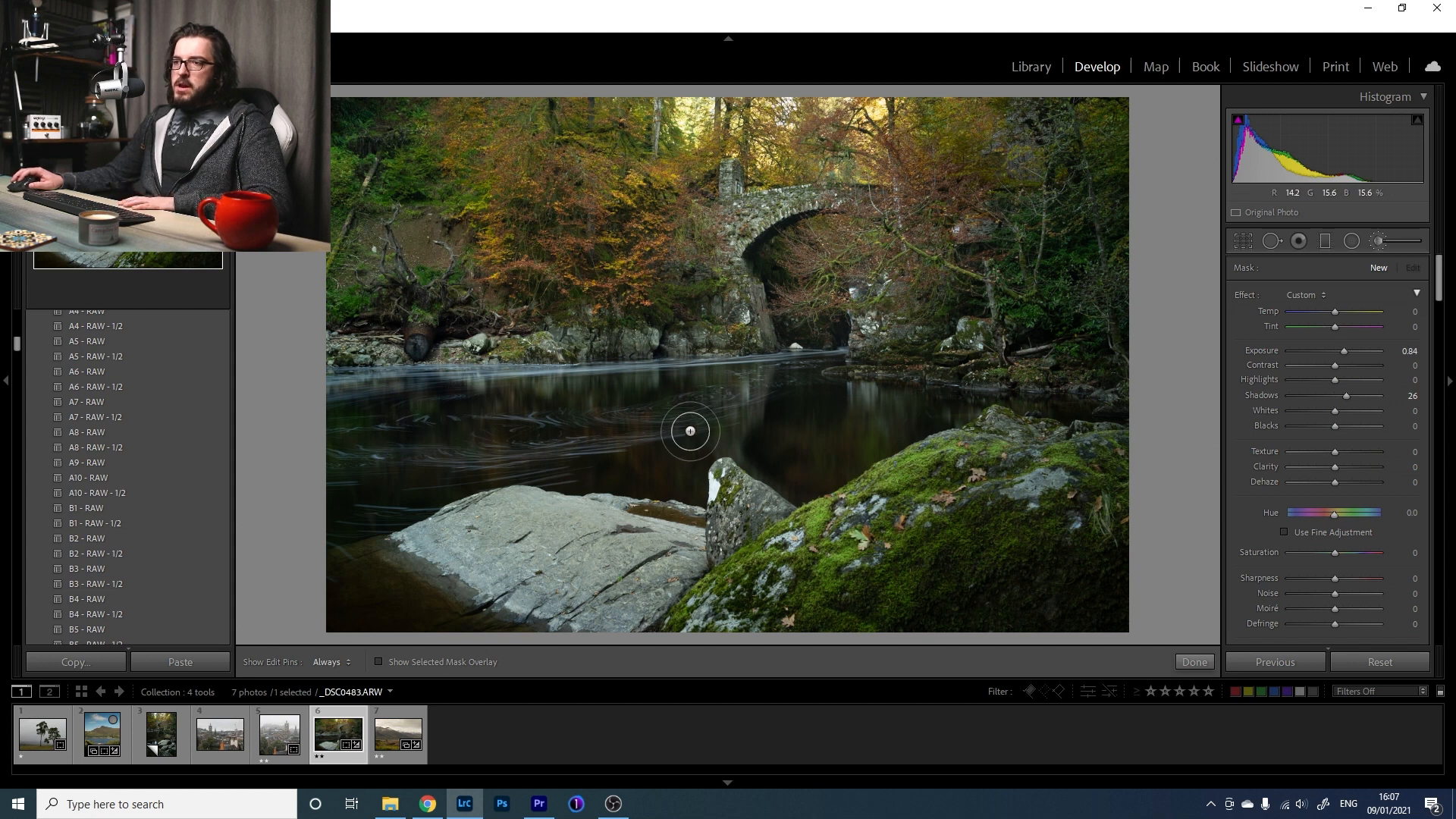
Brush the brightening over the swirling water trails, hiding and showing the edit pin to judge the strokes.
{"action": "key", "text": "h"}
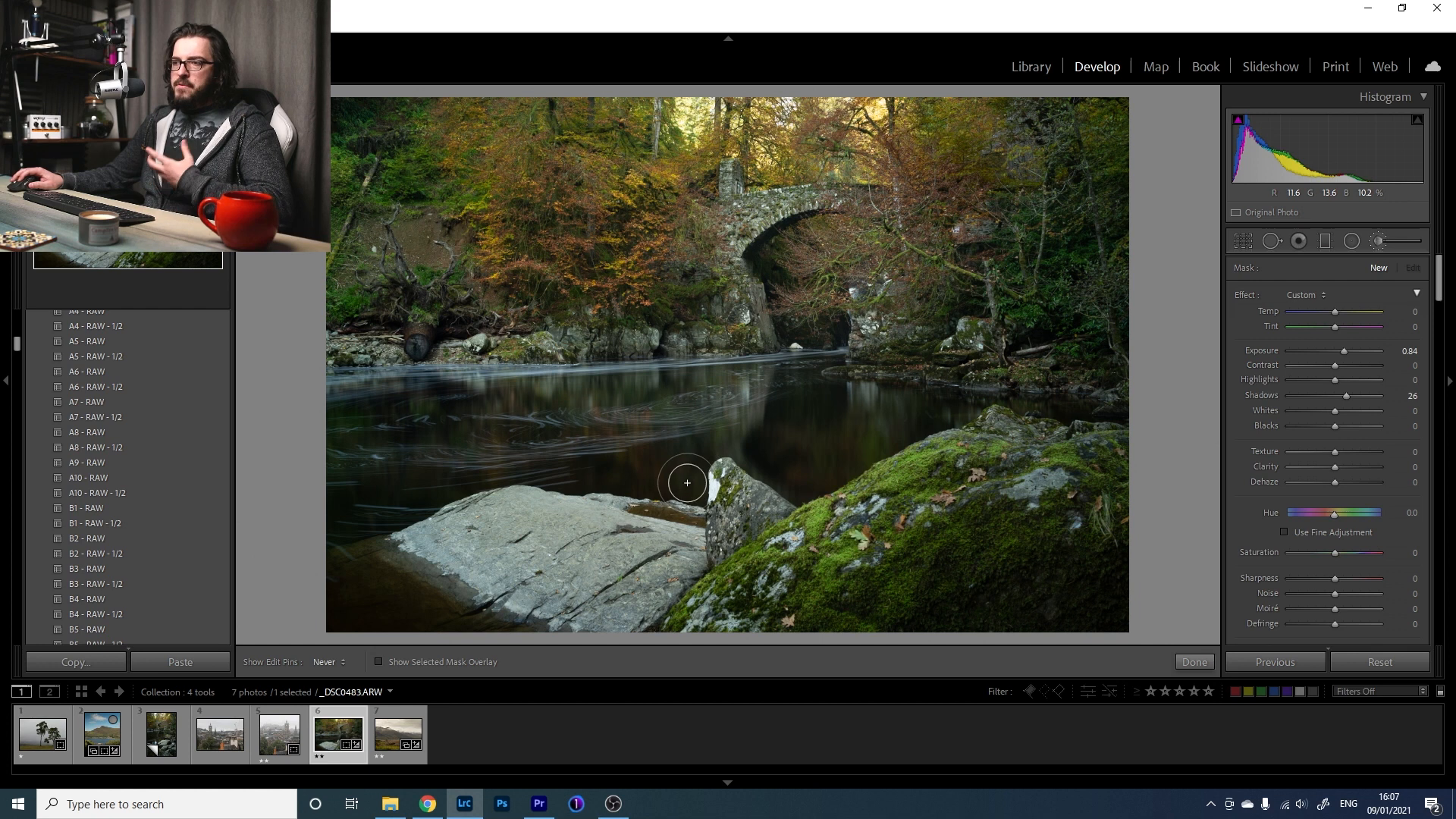
{"action": "key", "text": "h"}
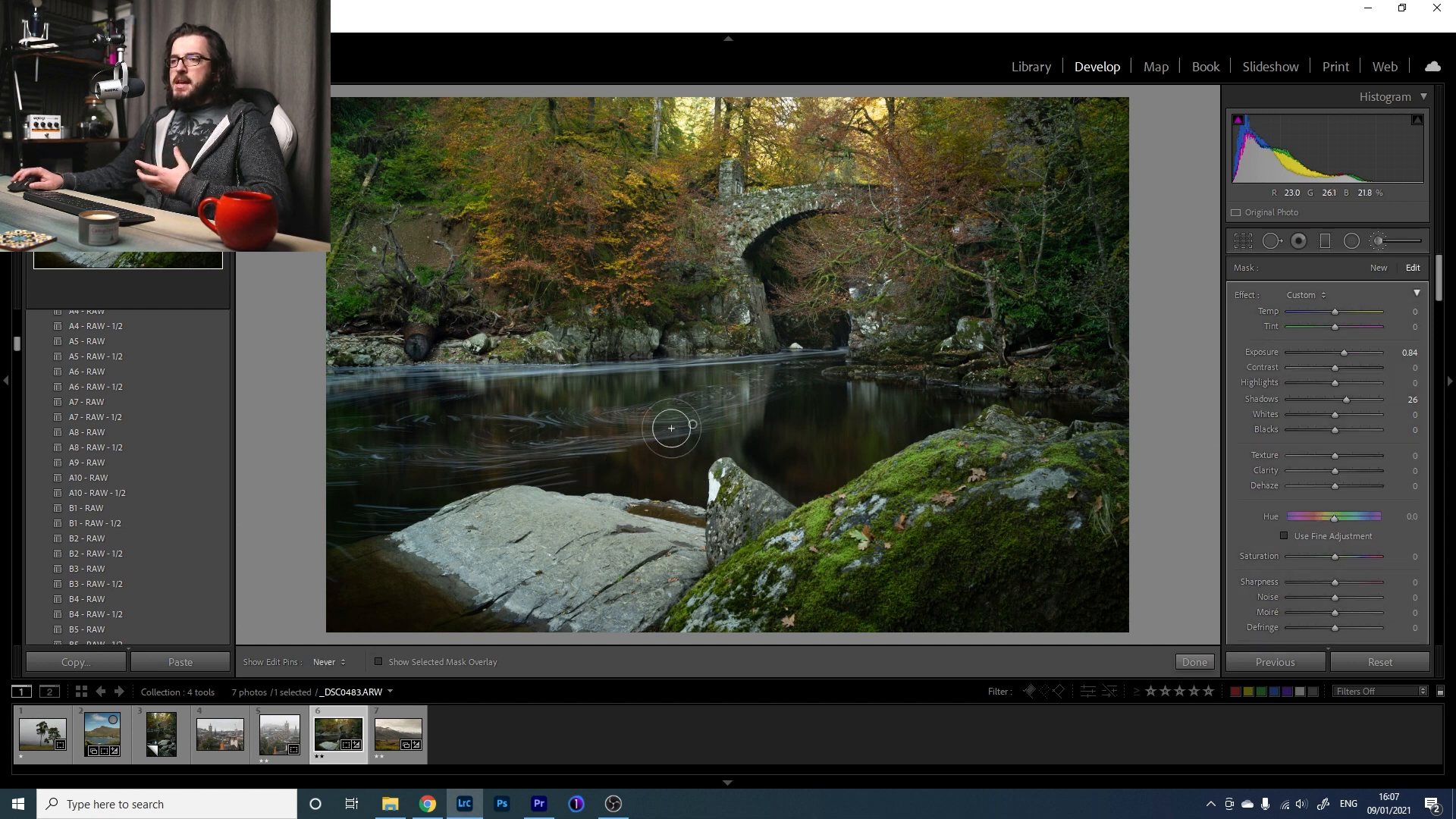
{"action": "key", "text": "h"}
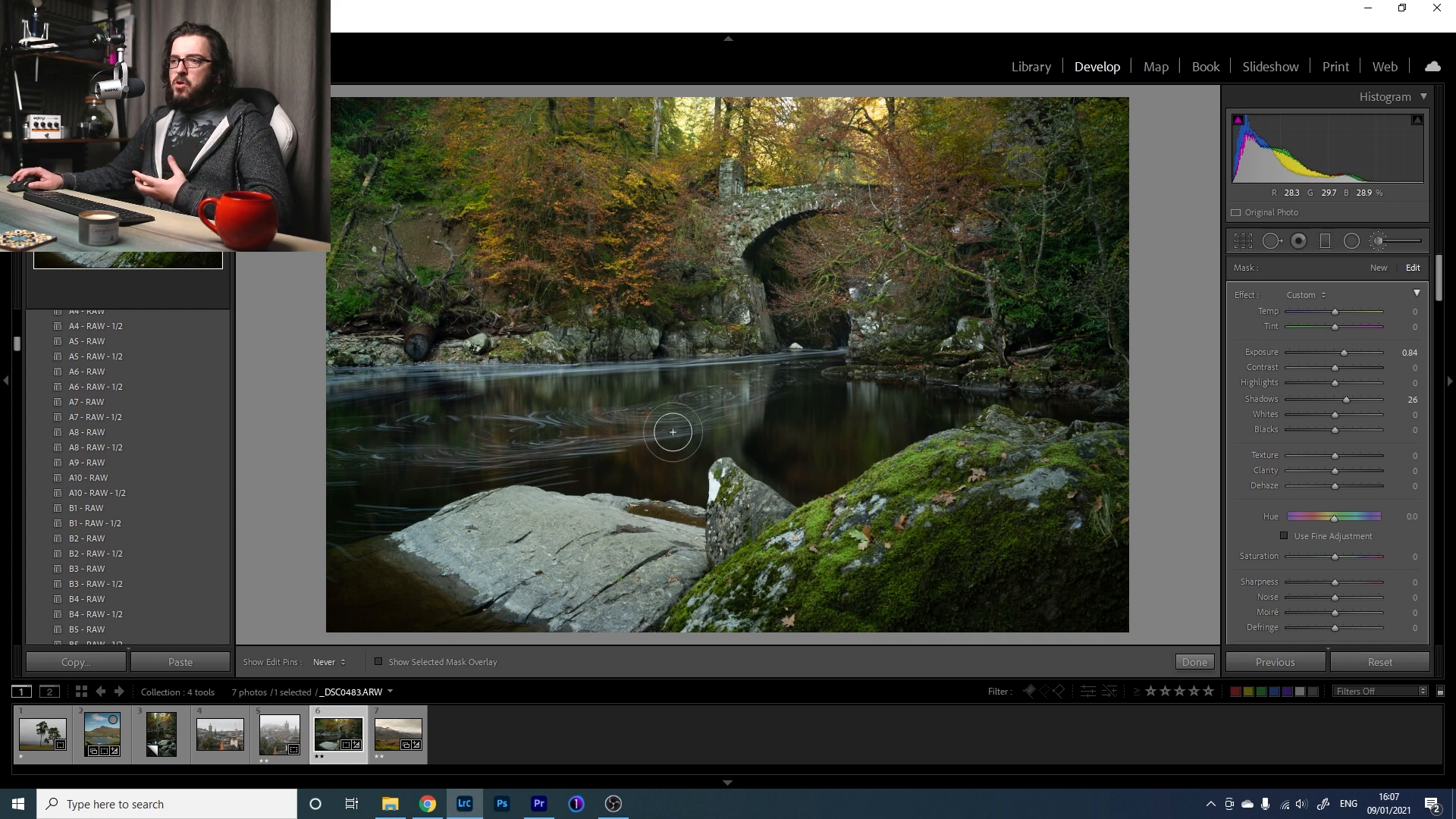
{"action": "key", "text": "h"}
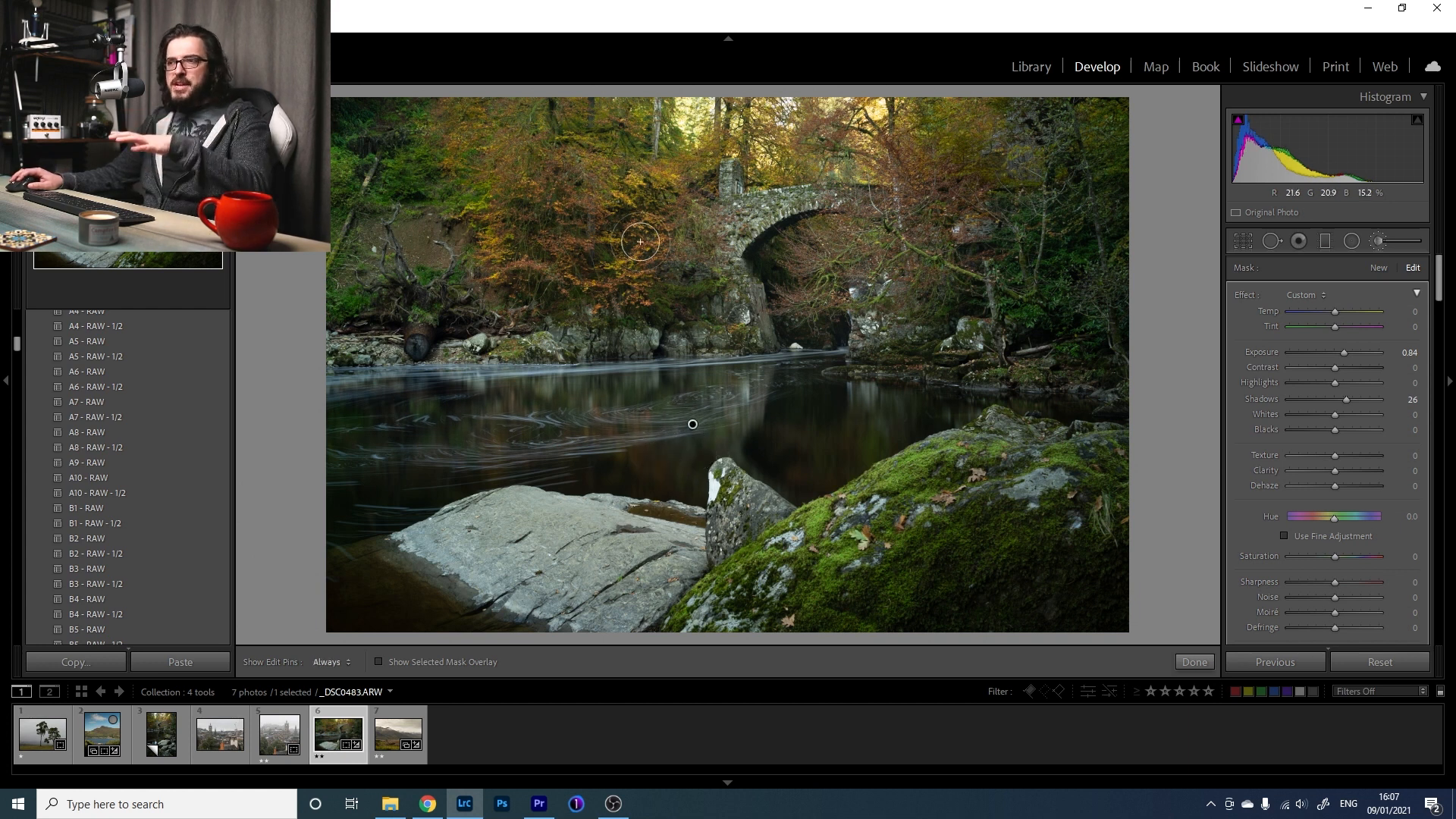
{"action": "key", "text": "h"}
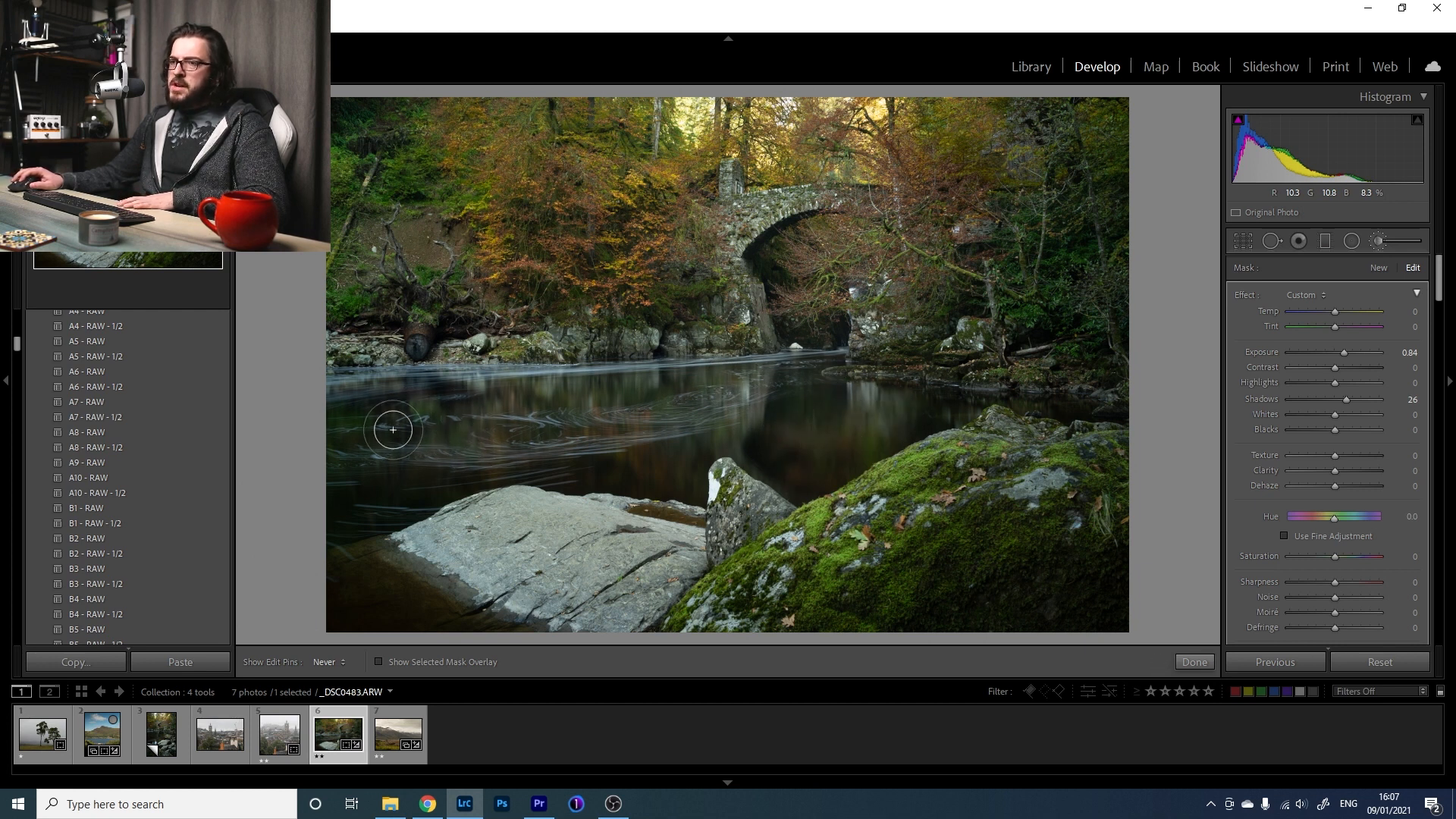
{"action": "key", "text": "h"}
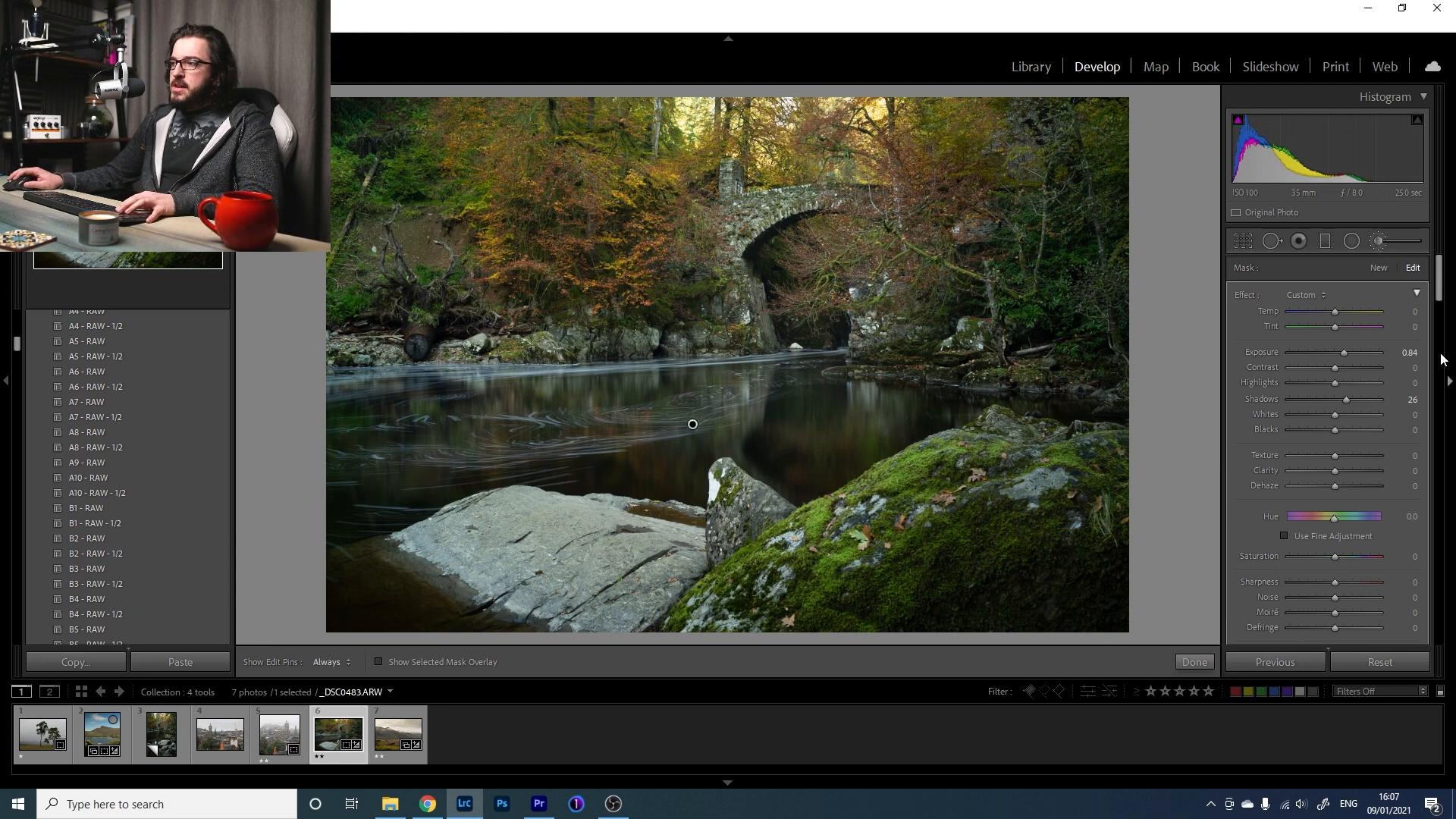
Adjust the water brush's exposure to 0.77 and compare the photo with and without the brush adjustment.
{"action": "left_click_drag", "start_coordinate": [1346, 352], "coordinate": [1358, 348]}
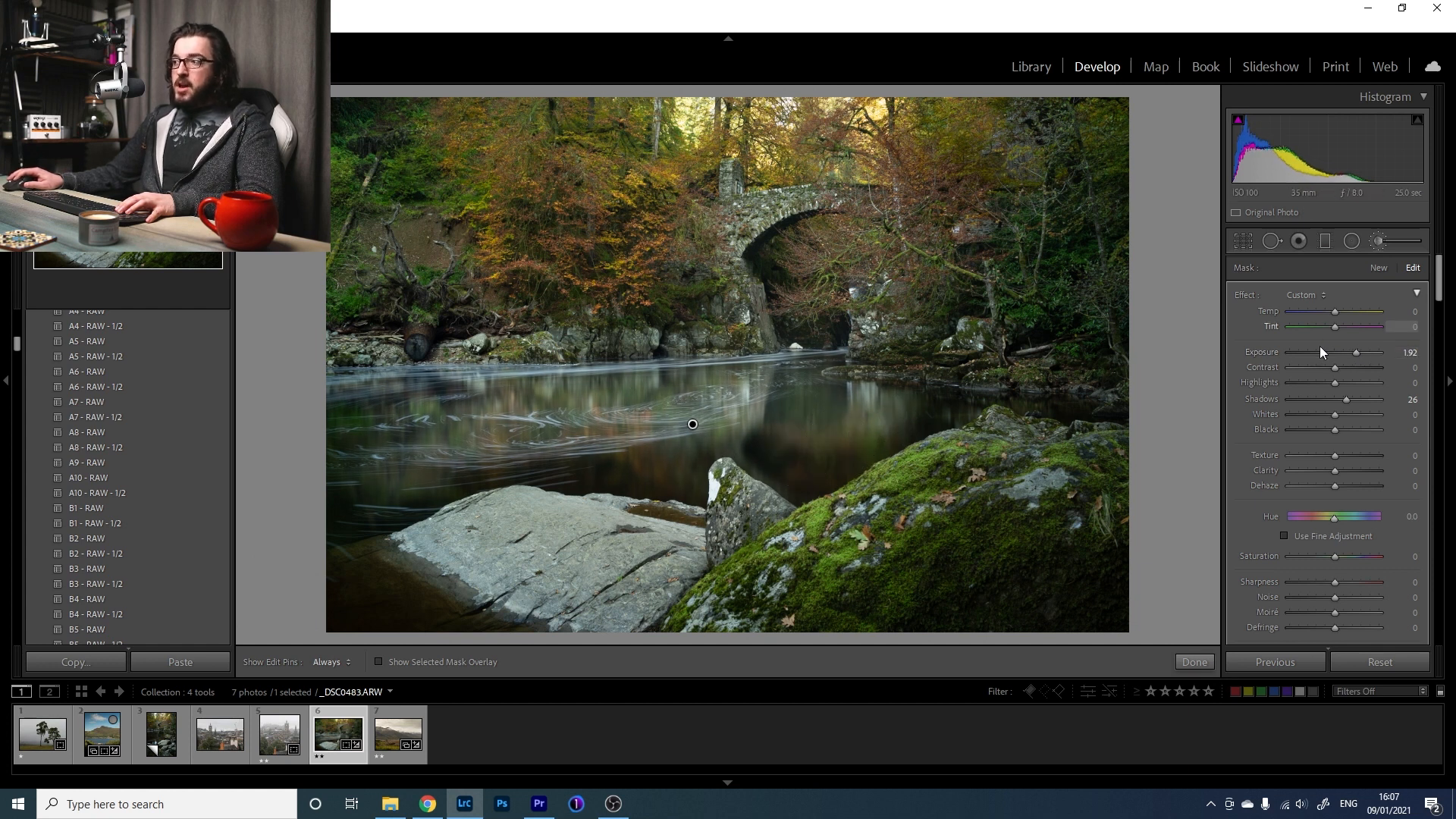
{"action": "left_click_drag", "start_coordinate": [1359, 352], "coordinate": [1346, 351]}
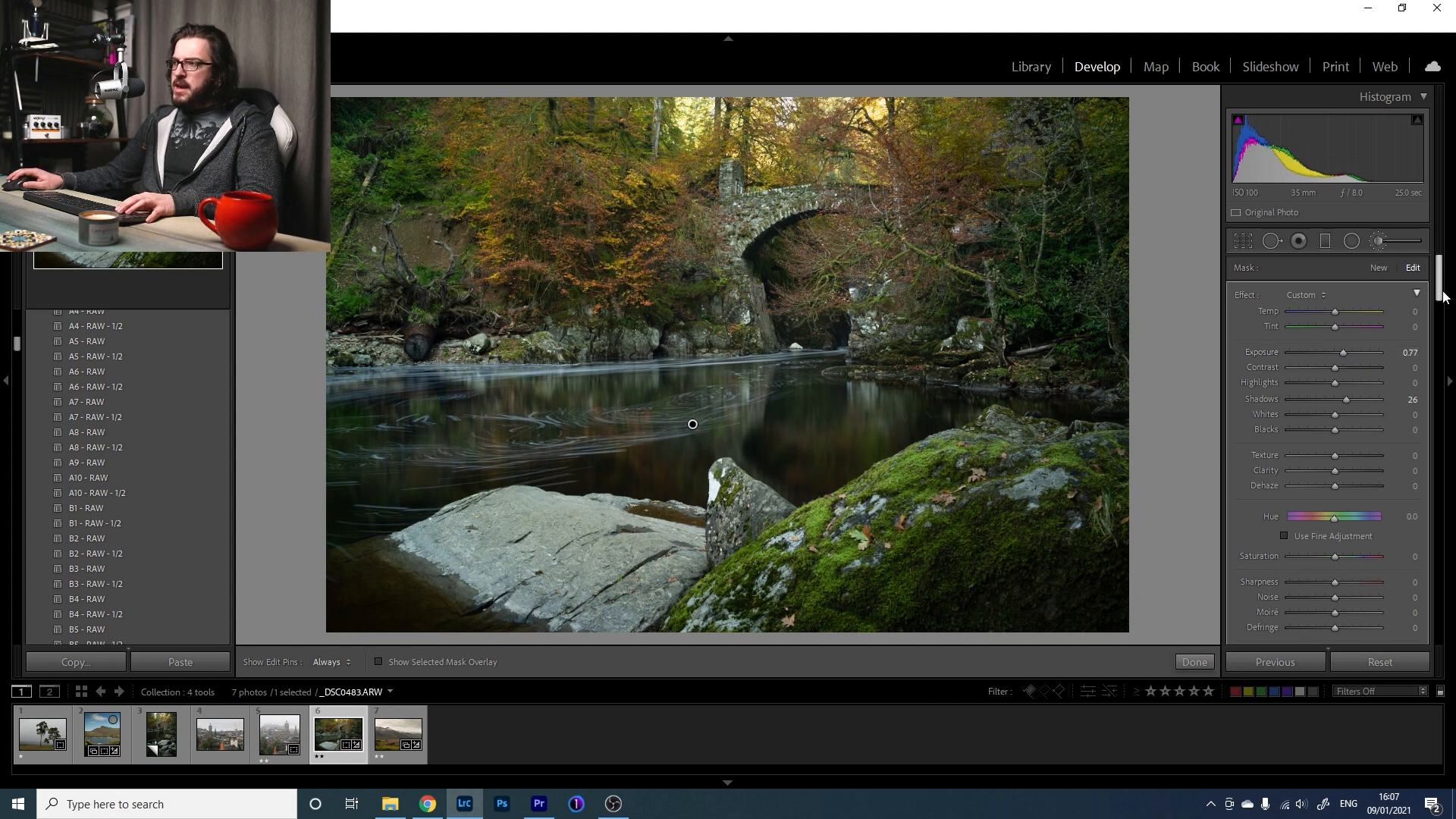
{"action": "left_click_drag", "start_coordinate": [1438, 278], "coordinate": [1442, 323]}
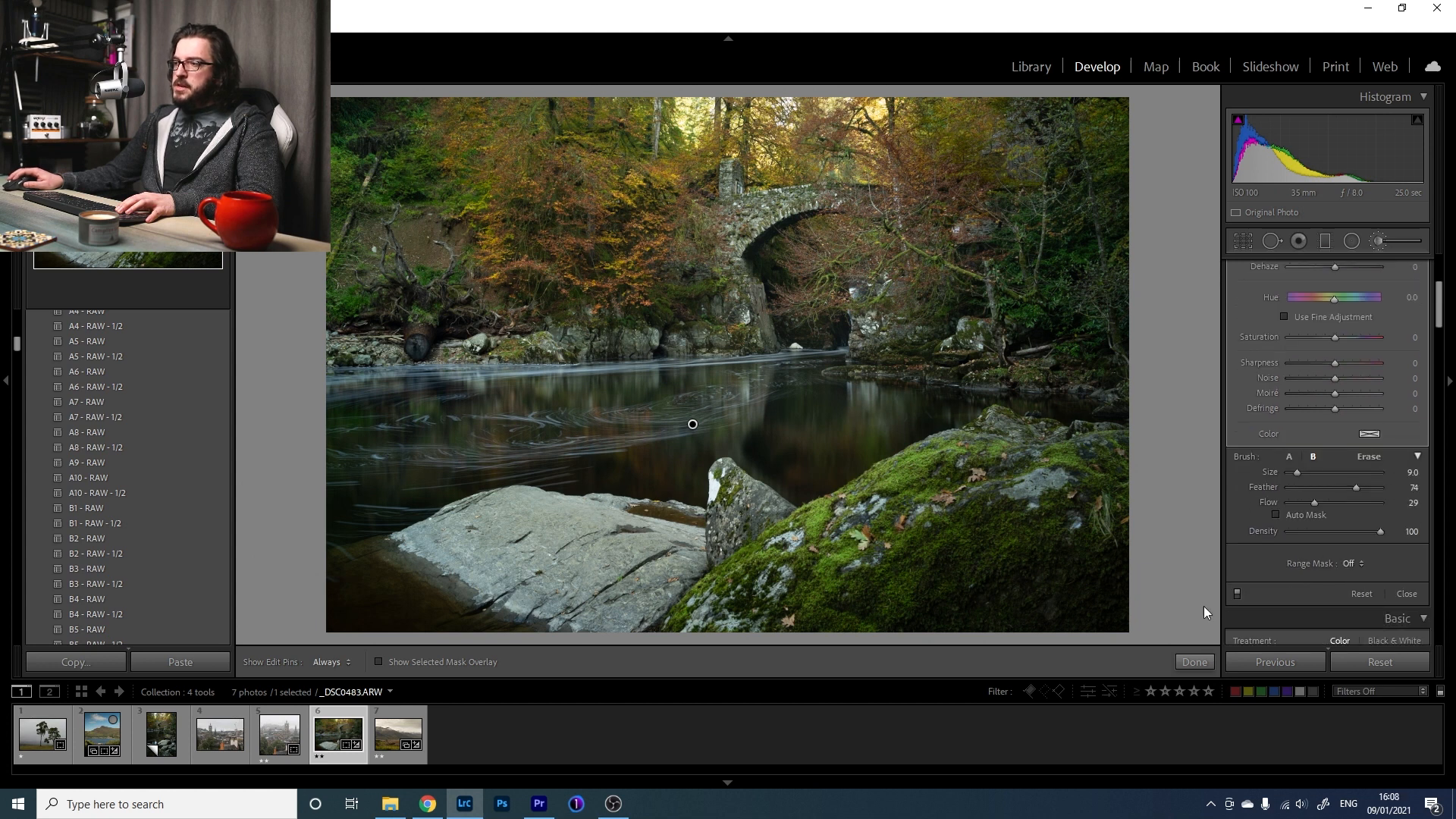
{"action": "left_click", "coordinate": [1238, 593]}
{"action": "left_click", "coordinate": [1238, 593]}
{"action": "left_click", "coordinate": [1237, 593]}
{"action": "left_click", "coordinate": [1237, 593]}
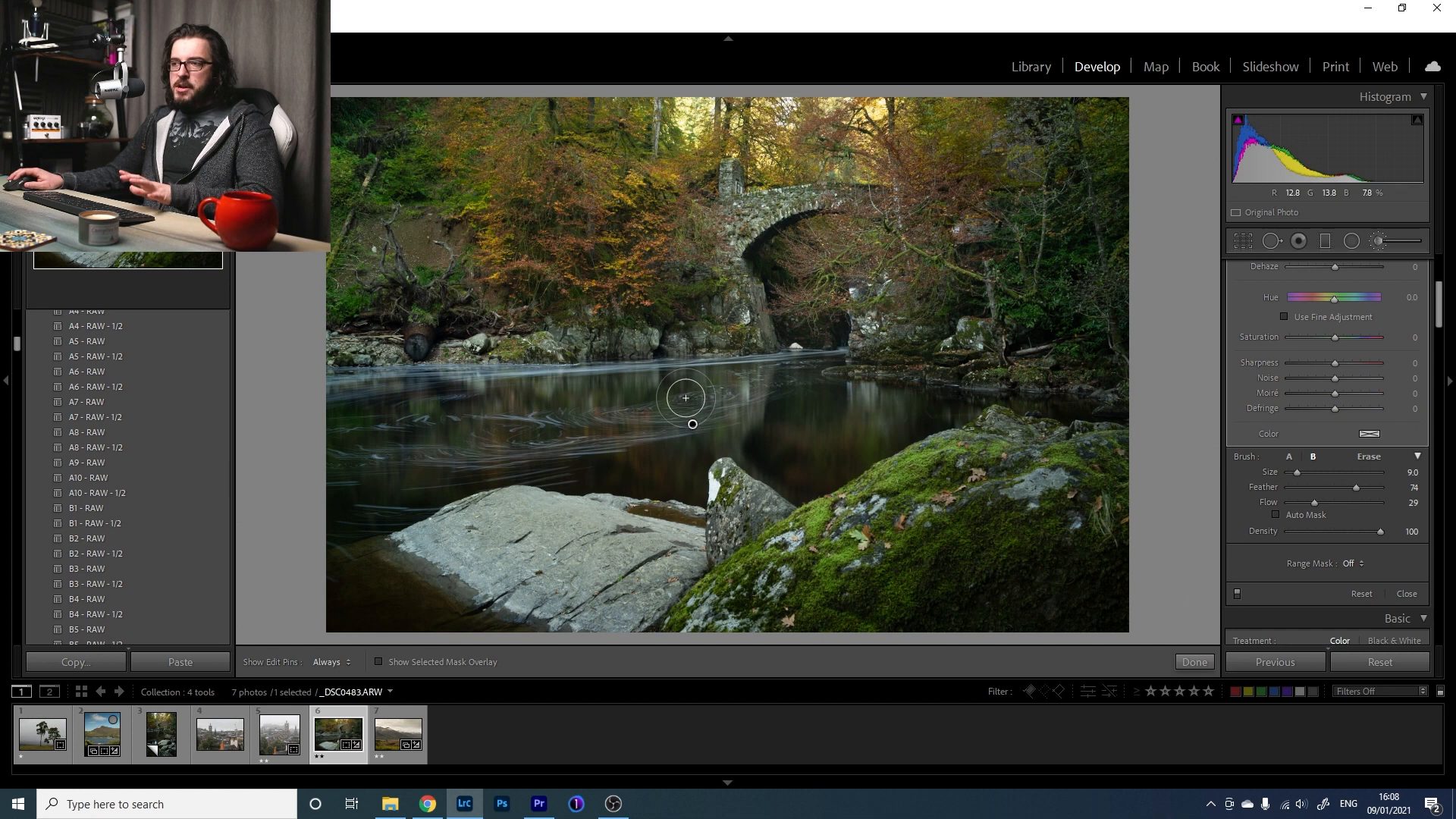
Set the water brush's clarity to 53 and compare the brush adjustment on and off.
{"action": "key", "text": "h"}
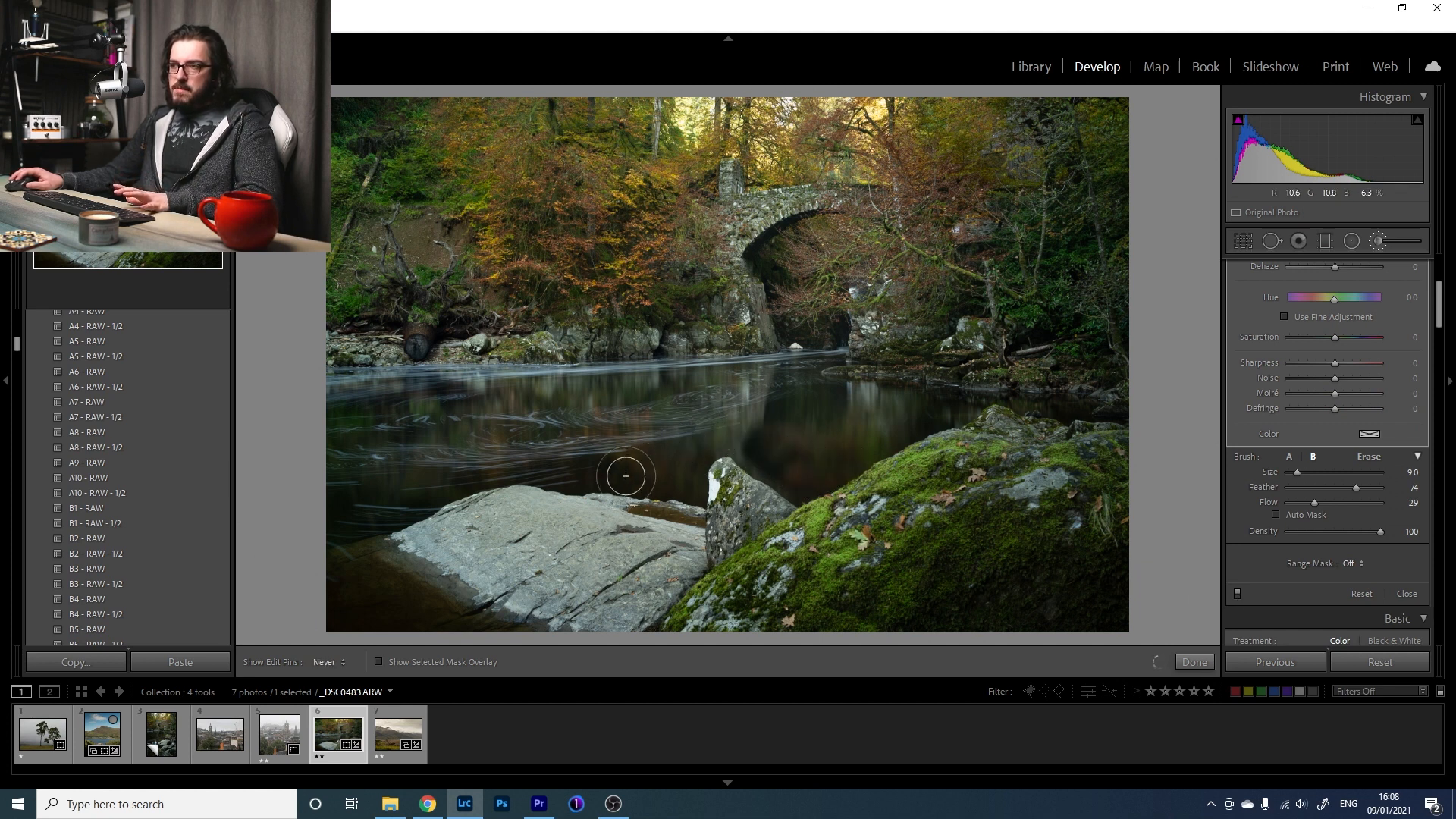
{"action": "key", "text": "h"}
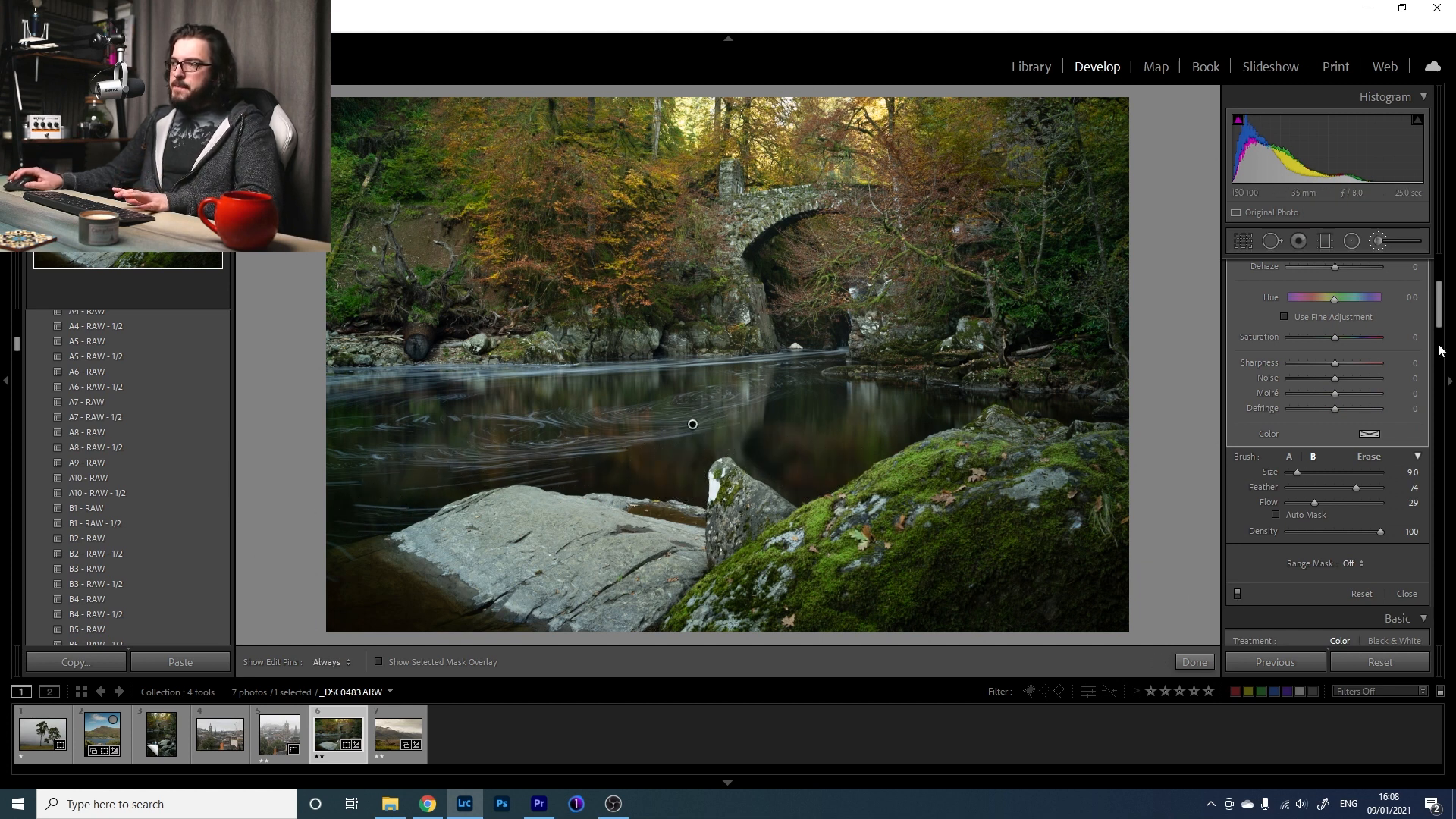
{"action": "left_click_drag", "start_coordinate": [1439, 312], "coordinate": [1441, 304]}
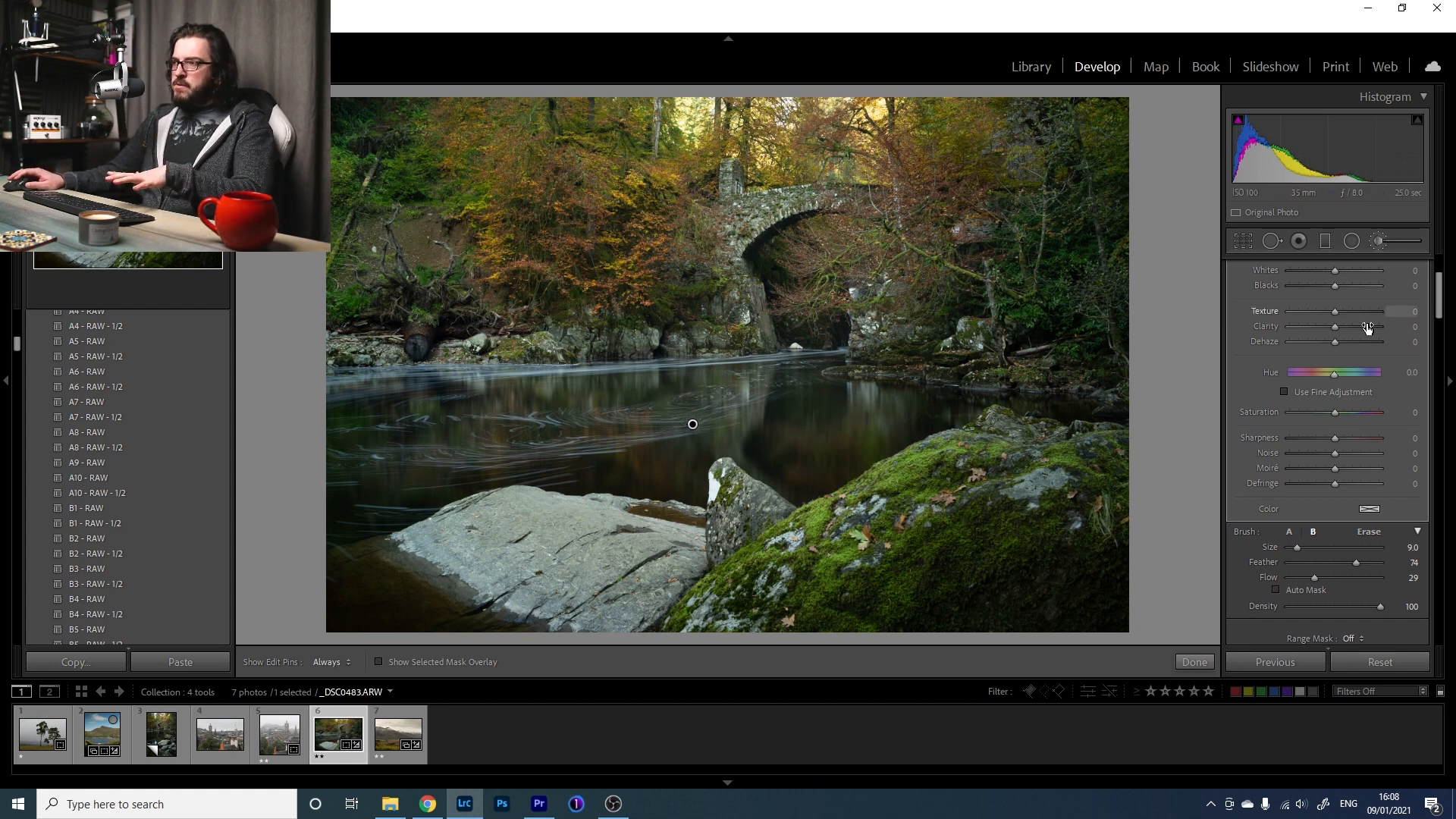
{"action": "left_click_drag", "start_coordinate": [1340, 326], "coordinate": [1358, 329]}
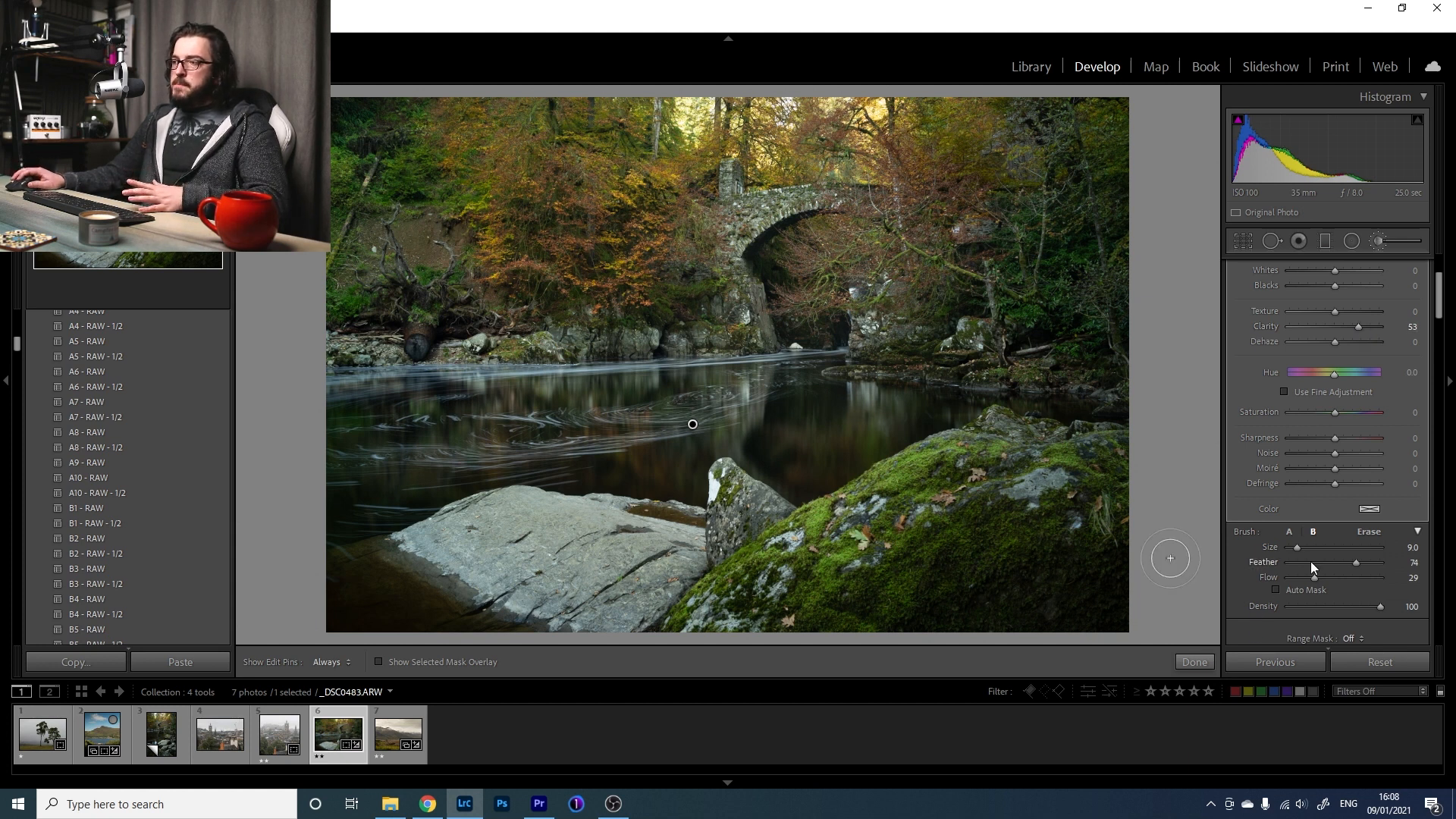
{"action": "scroll", "coordinate": [1310, 561], "scroll_direction": "down", "scroll_amount": 1}
{"action": "left_click", "coordinate": [1239, 611]}
{"action": "left_click", "coordinate": [1239, 611]}
{"action": "left_click", "coordinate": [1239, 611]}
{"action": "left_click", "coordinate": [1239, 611]}
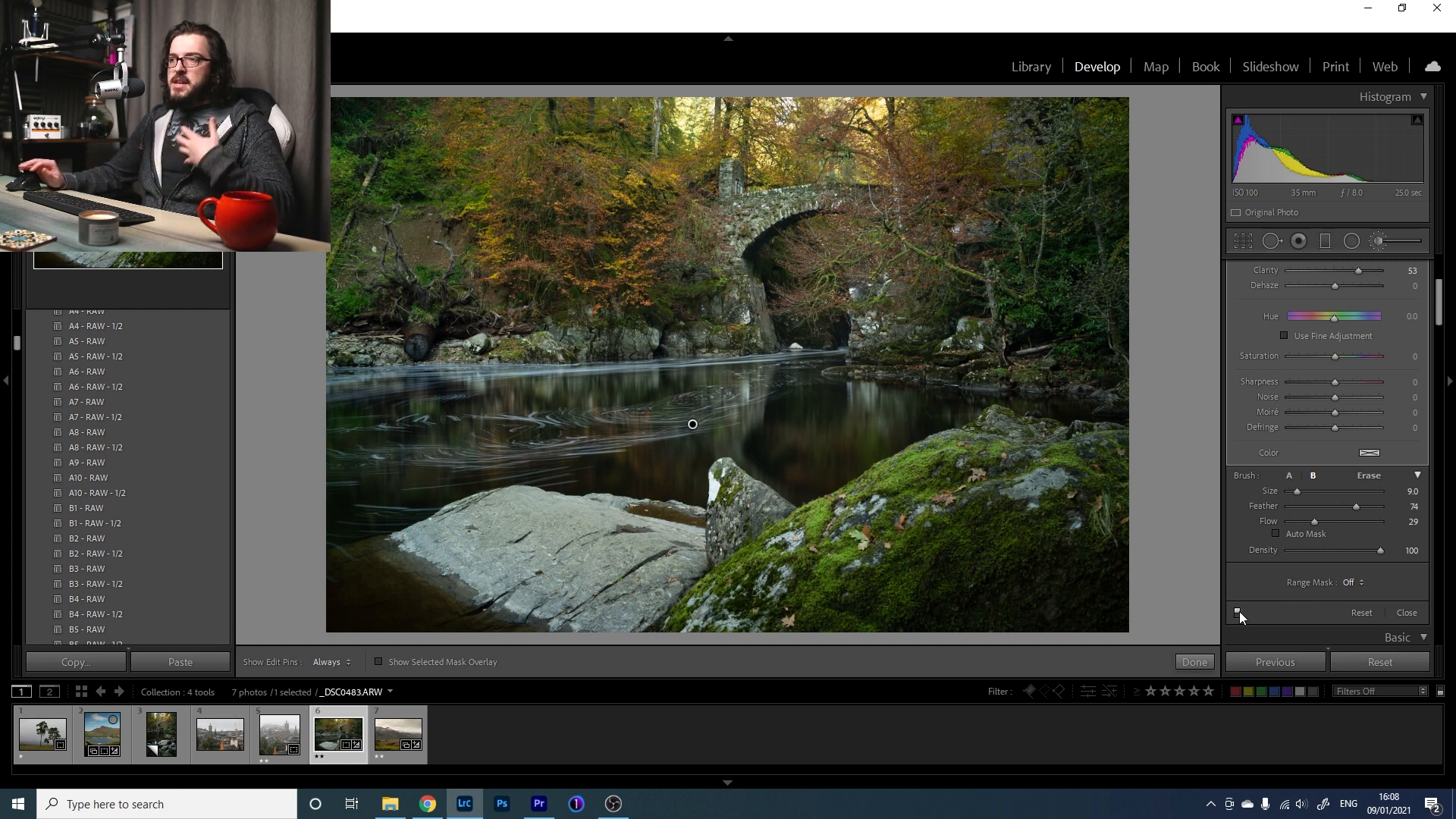
Close the brush, try a global clarity of +53 on the whole photo, and reset it.
{"action": "left_click", "coordinate": [1377, 241]}
{"action": "scroll", "coordinate": [1436, 353], "scroll_direction": "up", "scroll_amount": 2}
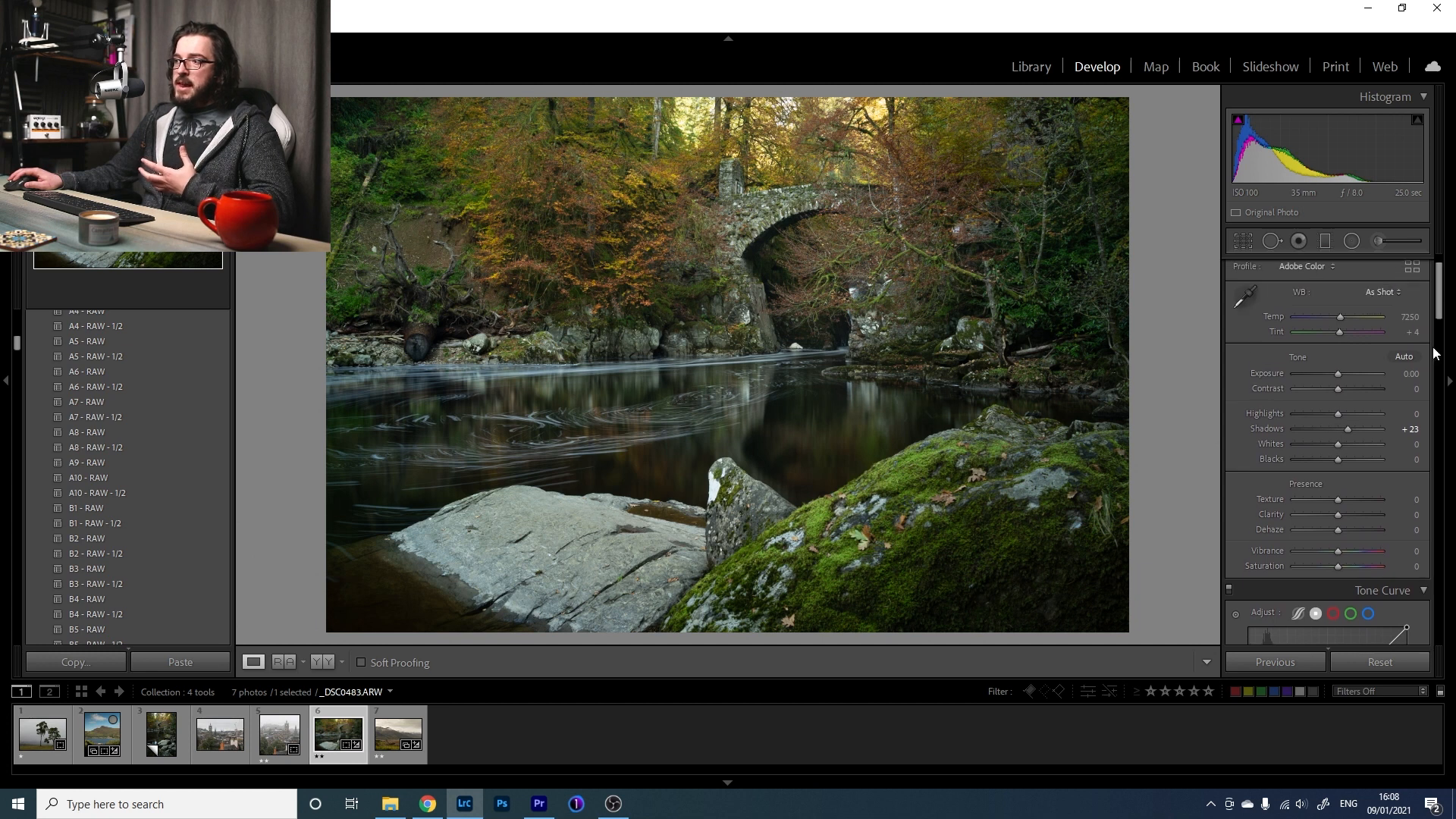
{"action": "left_click_drag", "start_coordinate": [1339, 515], "coordinate": [1360, 522]}
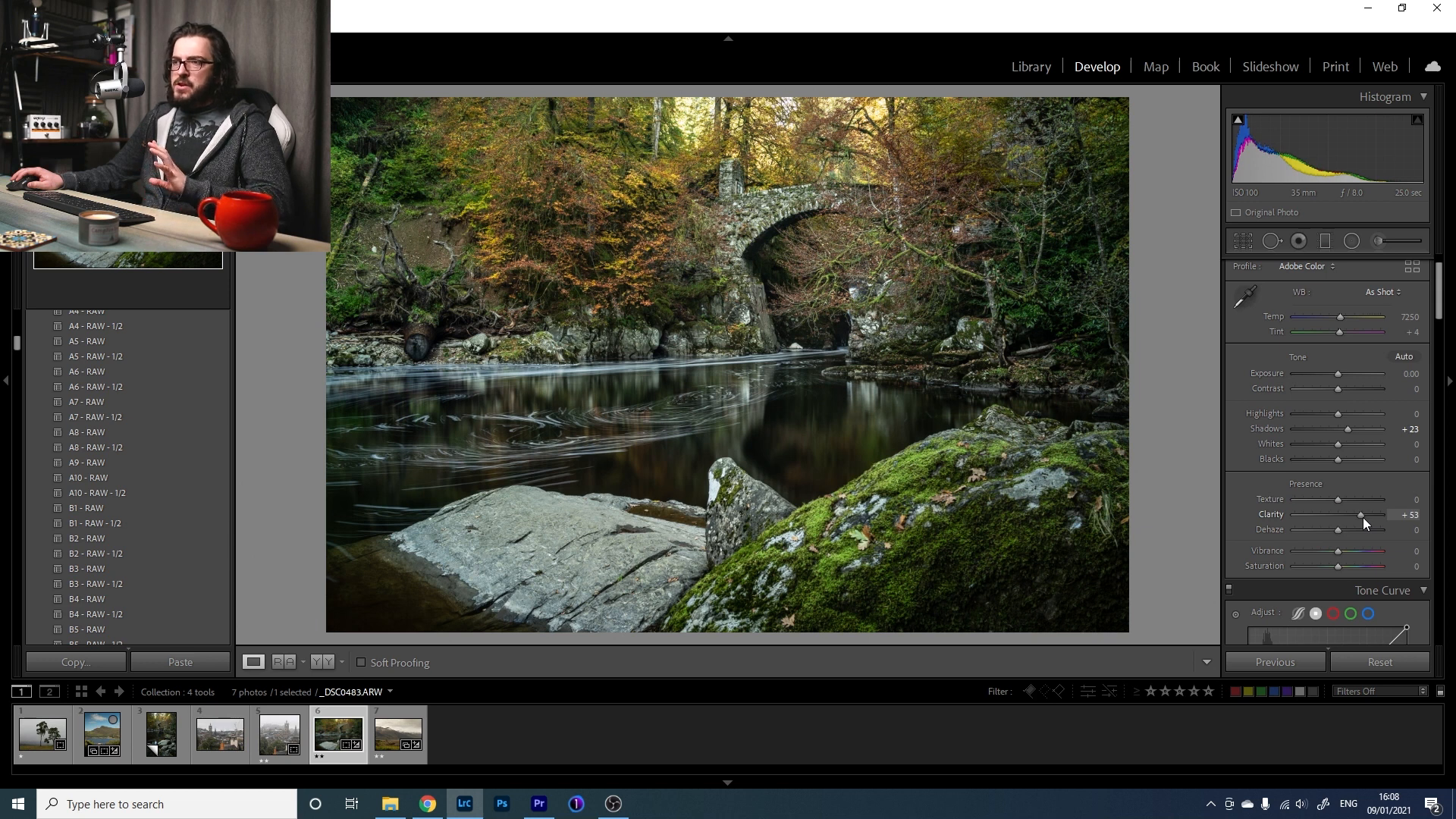
{"action": "double_click", "coordinate": [1280, 514]}
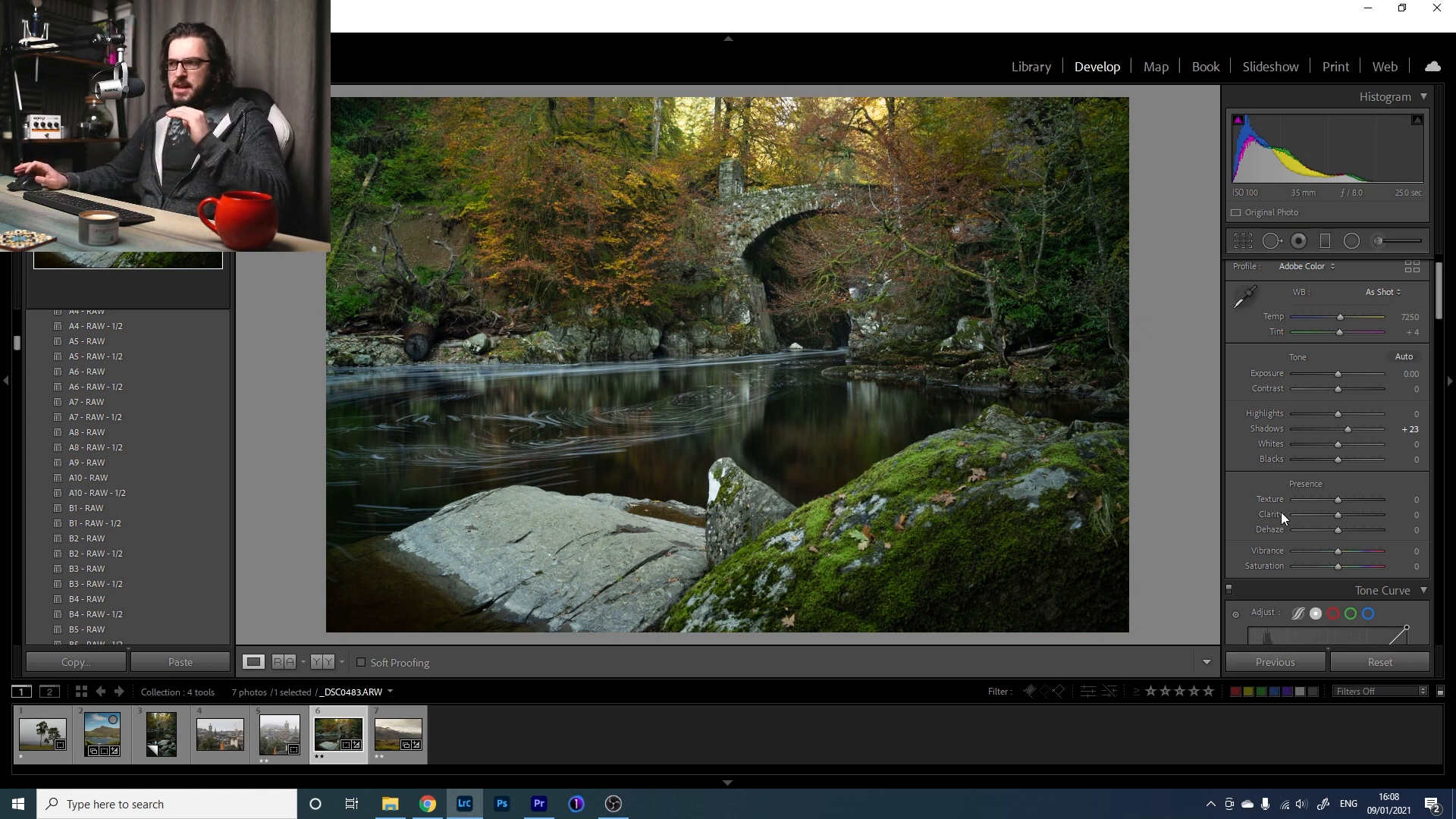
Reset the adjustment brush effect, set its exposure to 0.84, and brush brightness over the mossy foreground boulder with the pins hidden.
{"action": "left_click", "coordinate": [1381, 243]}
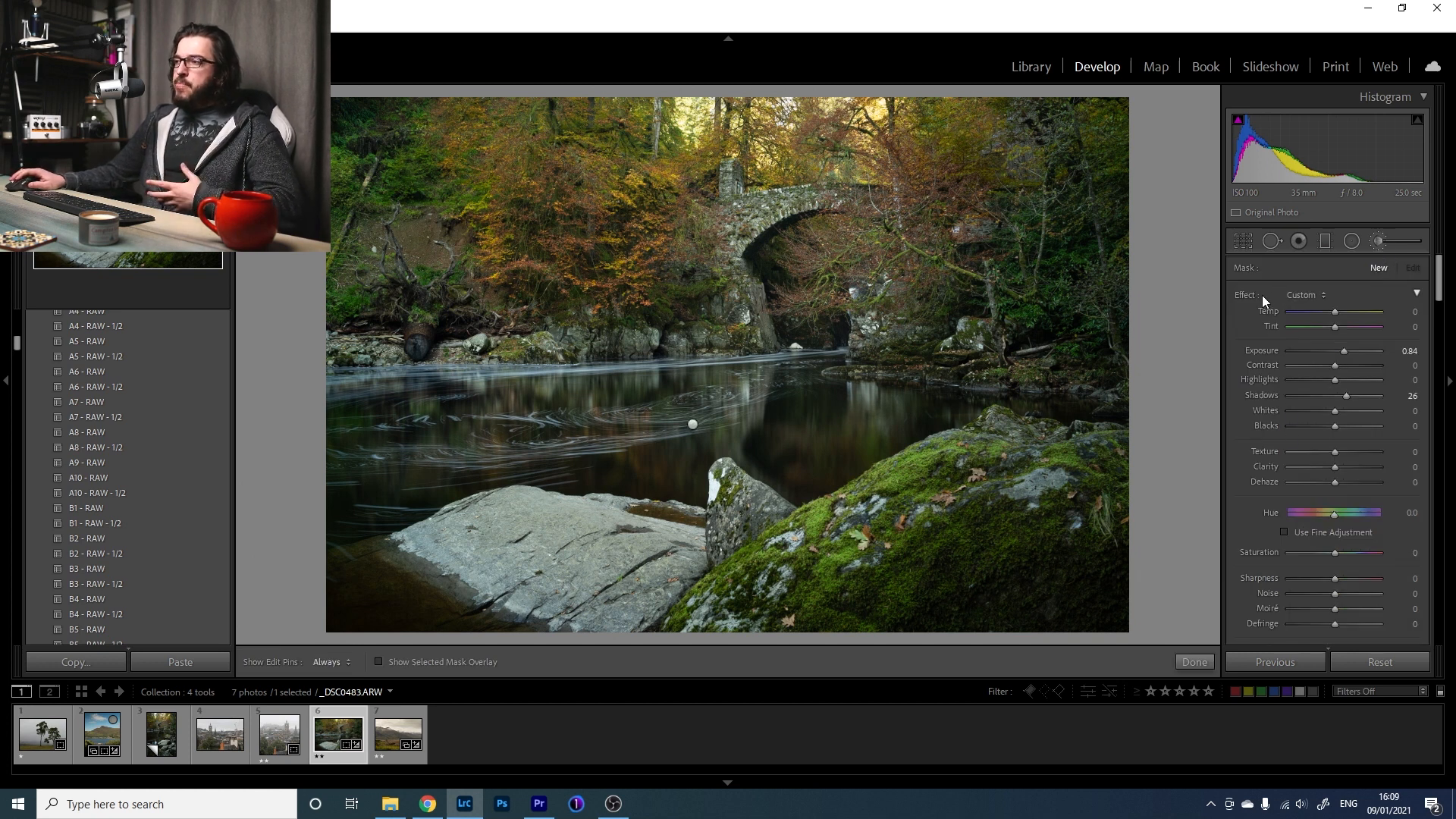
{"action": "double_click", "coordinate": [1240, 294]}
{"action": "left_click_drag", "start_coordinate": [1335, 351], "coordinate": [1344, 353]}
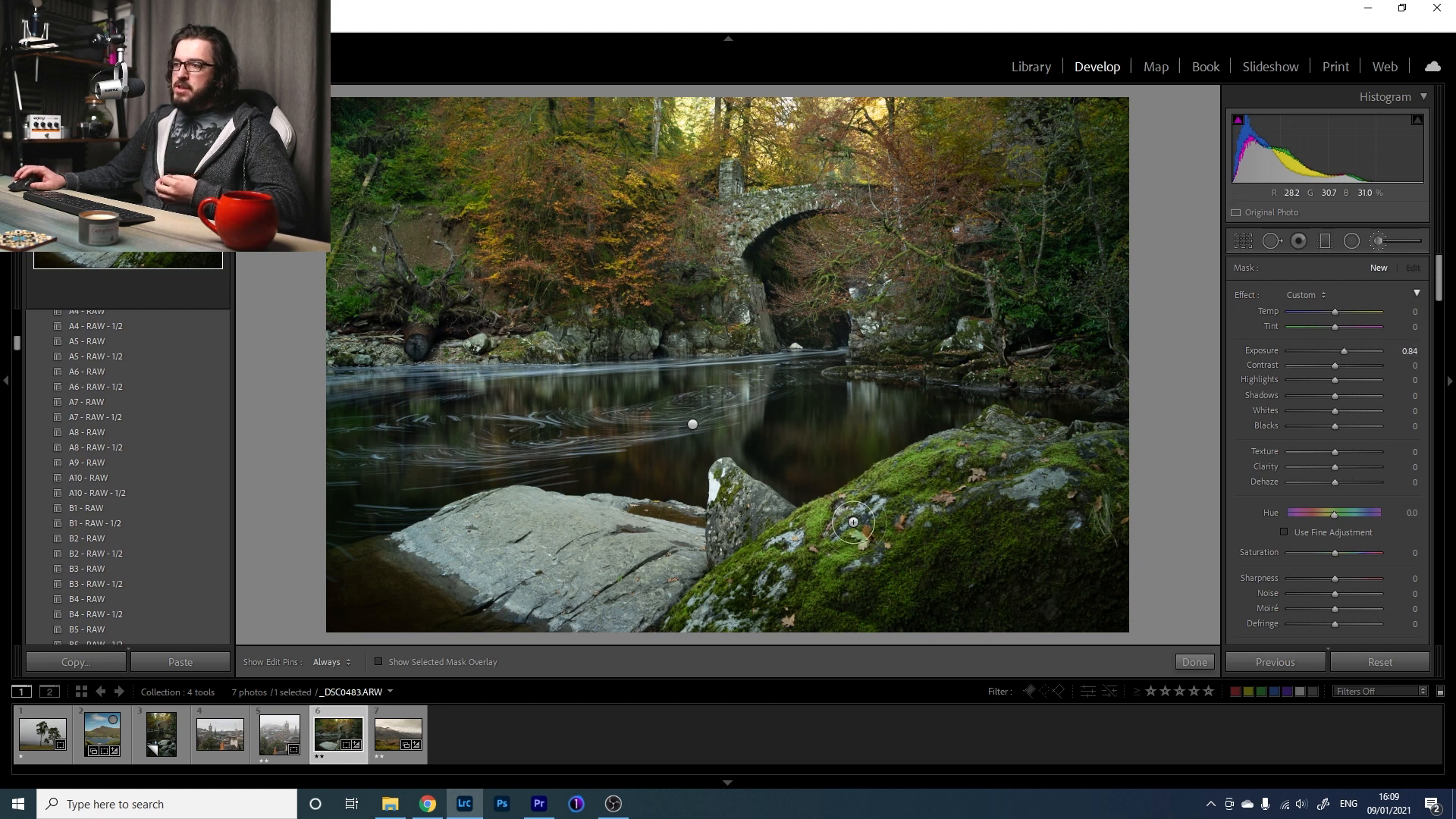
{"action": "key", "text": "h"}
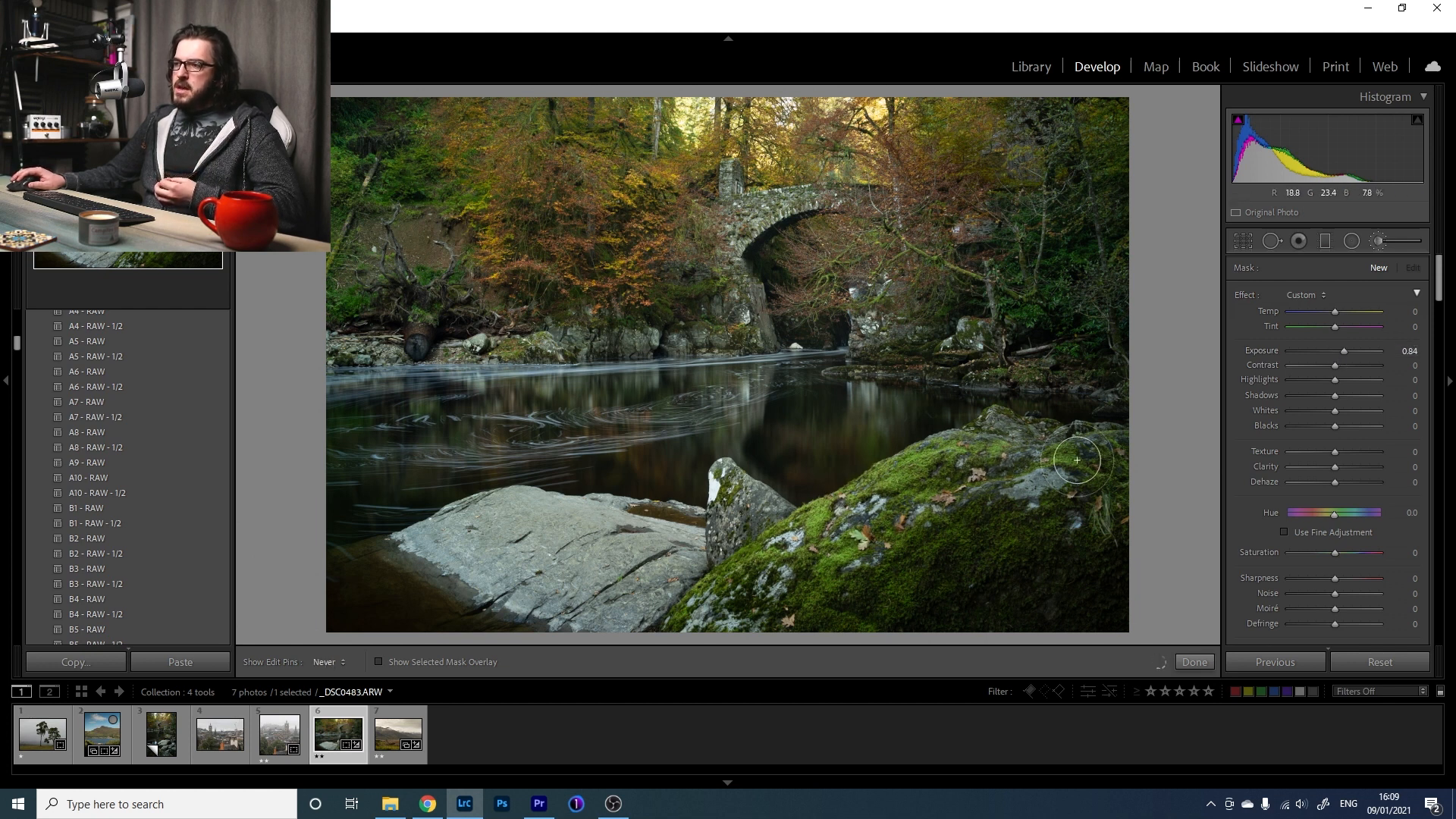
{"action": "mouse_move", "coordinate": [994, 458]}
{"action": "left_mouse_down"}
{"action": "mouse_move", "coordinate": [720, 507]}
{"action": "mouse_move", "coordinate": [900, 537]}
{"action": "left_mouse_up"}
{"action": "key", "text": "h"}
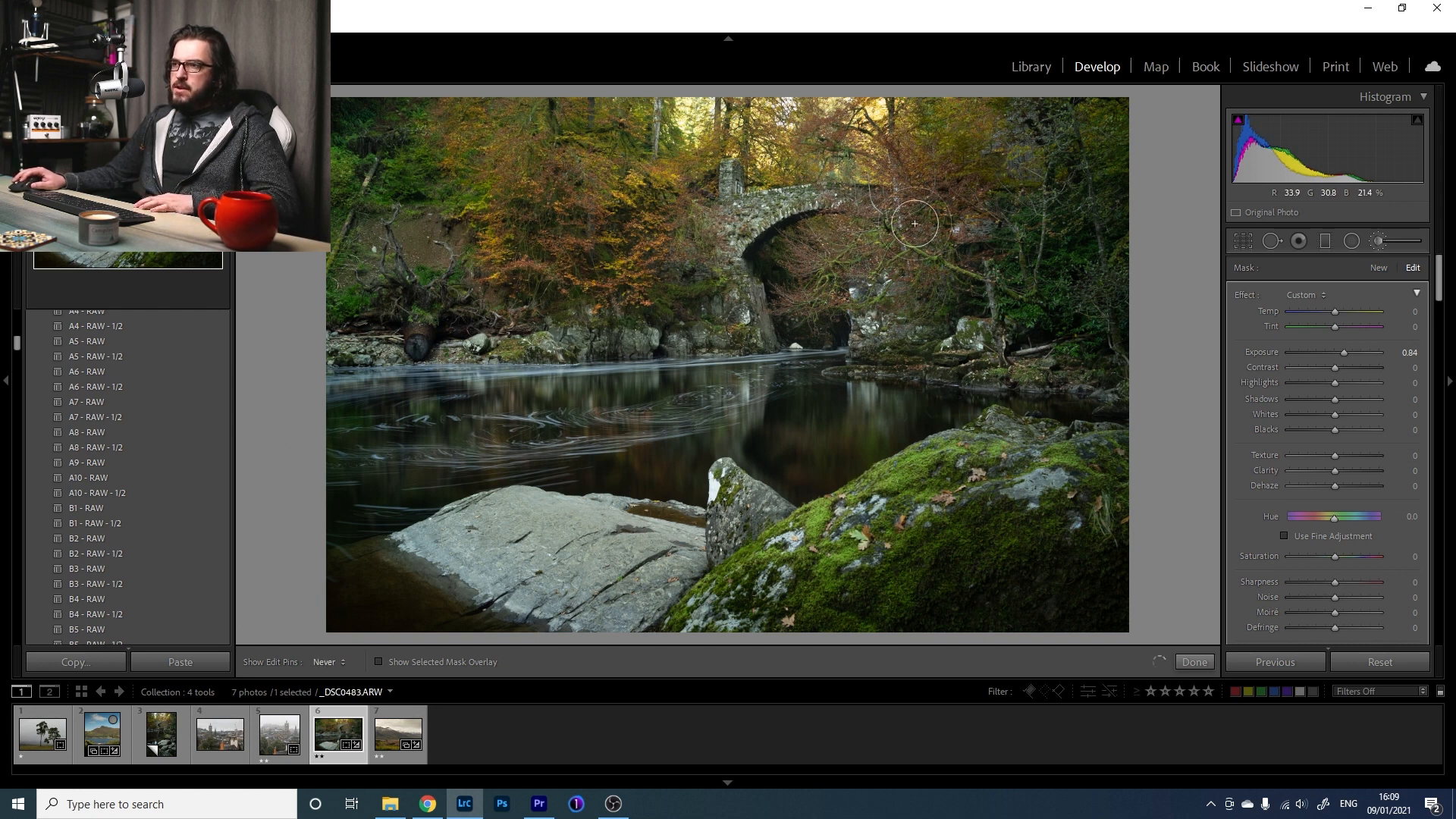
{"action": "key", "text": "h"}
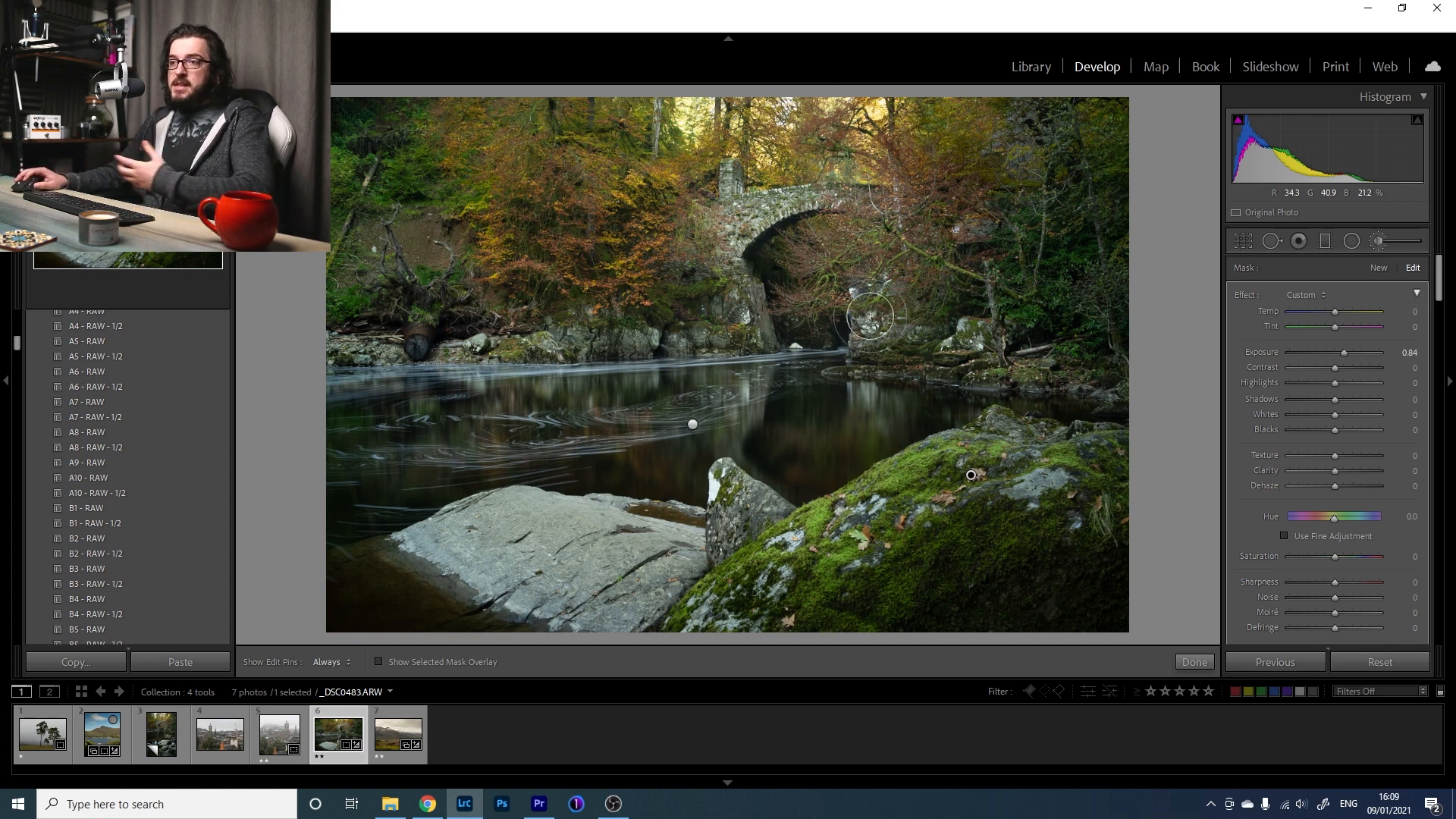
Start a new brush adjustment with exposure -1.11 and paint it over the river bank beside the upstream rocks.
{"action": "left_click", "coordinate": [1377, 269]}
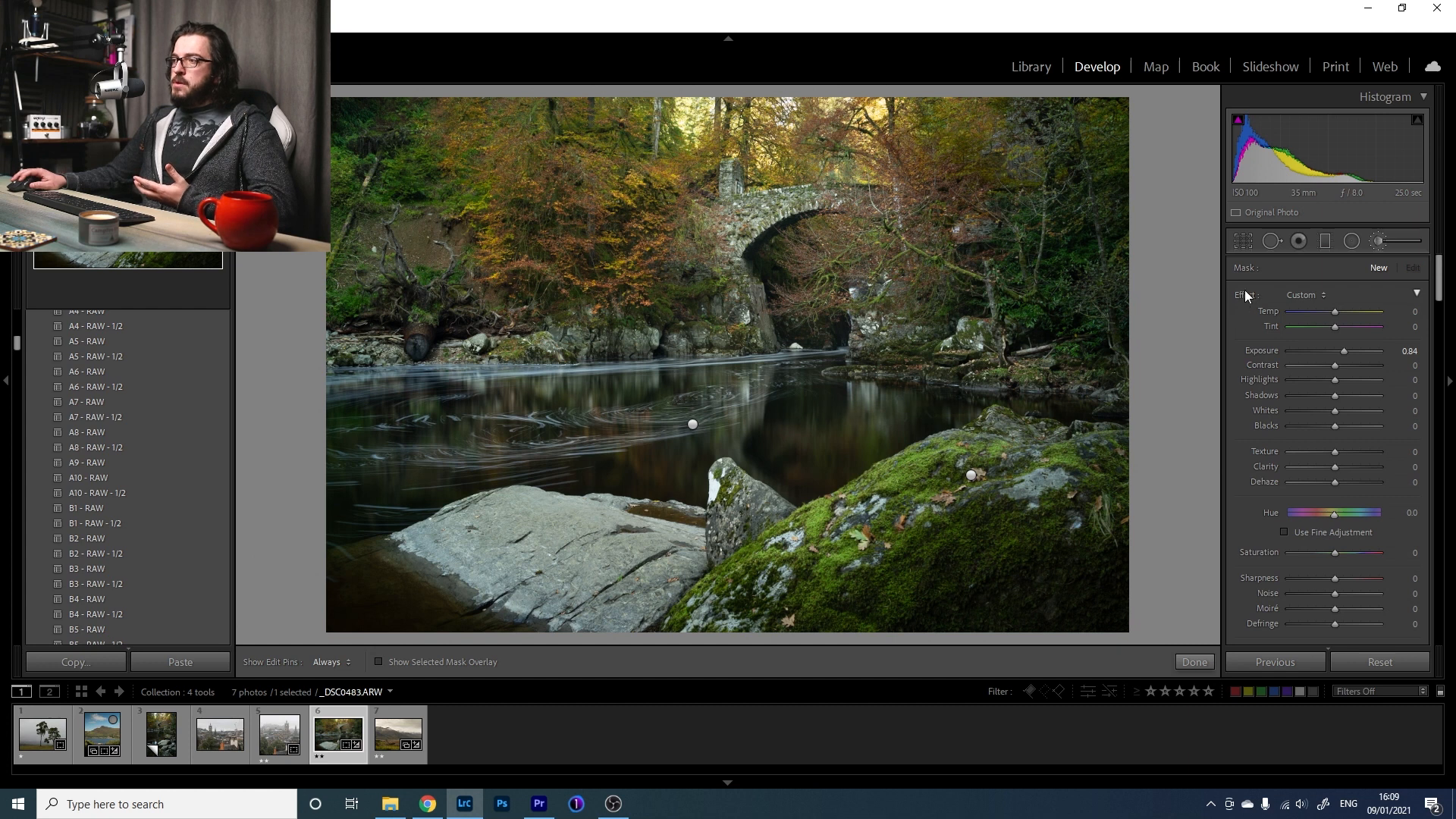
{"action": "left_click_drag", "start_coordinate": [1340, 353], "coordinate": [1321, 352]}
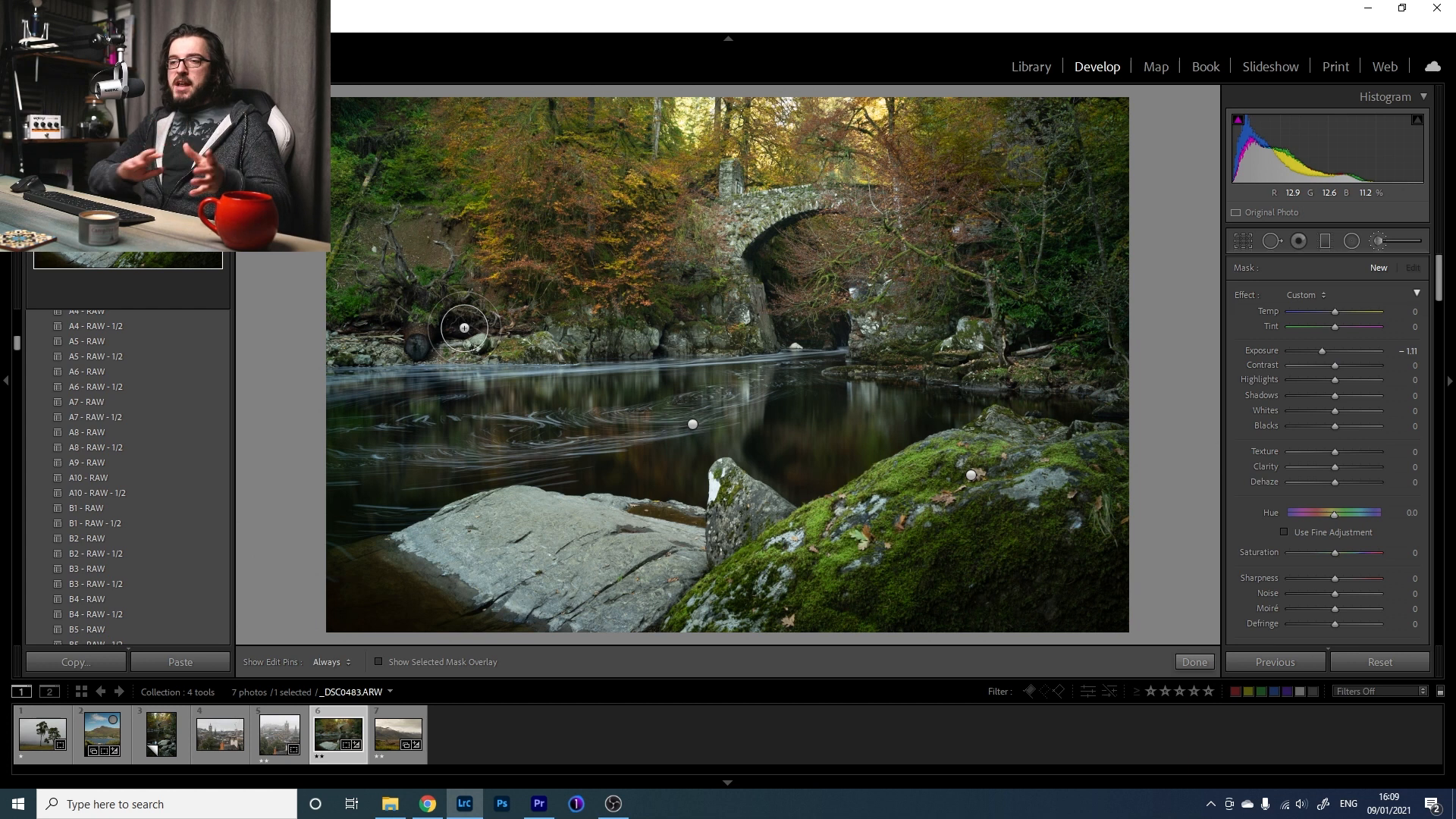
{"action": "key", "text": "h"}
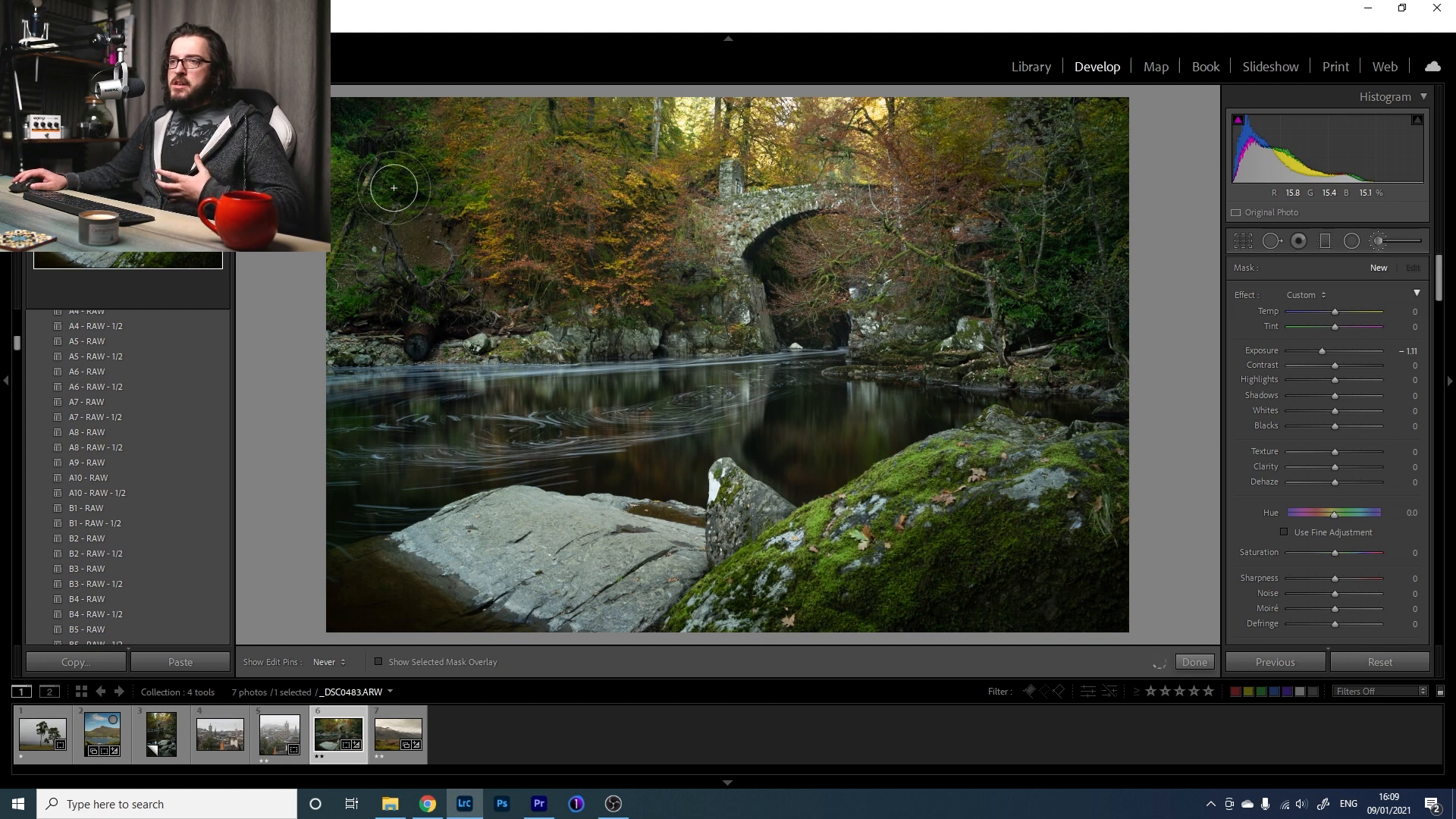
{"action": "key", "text": "h"}
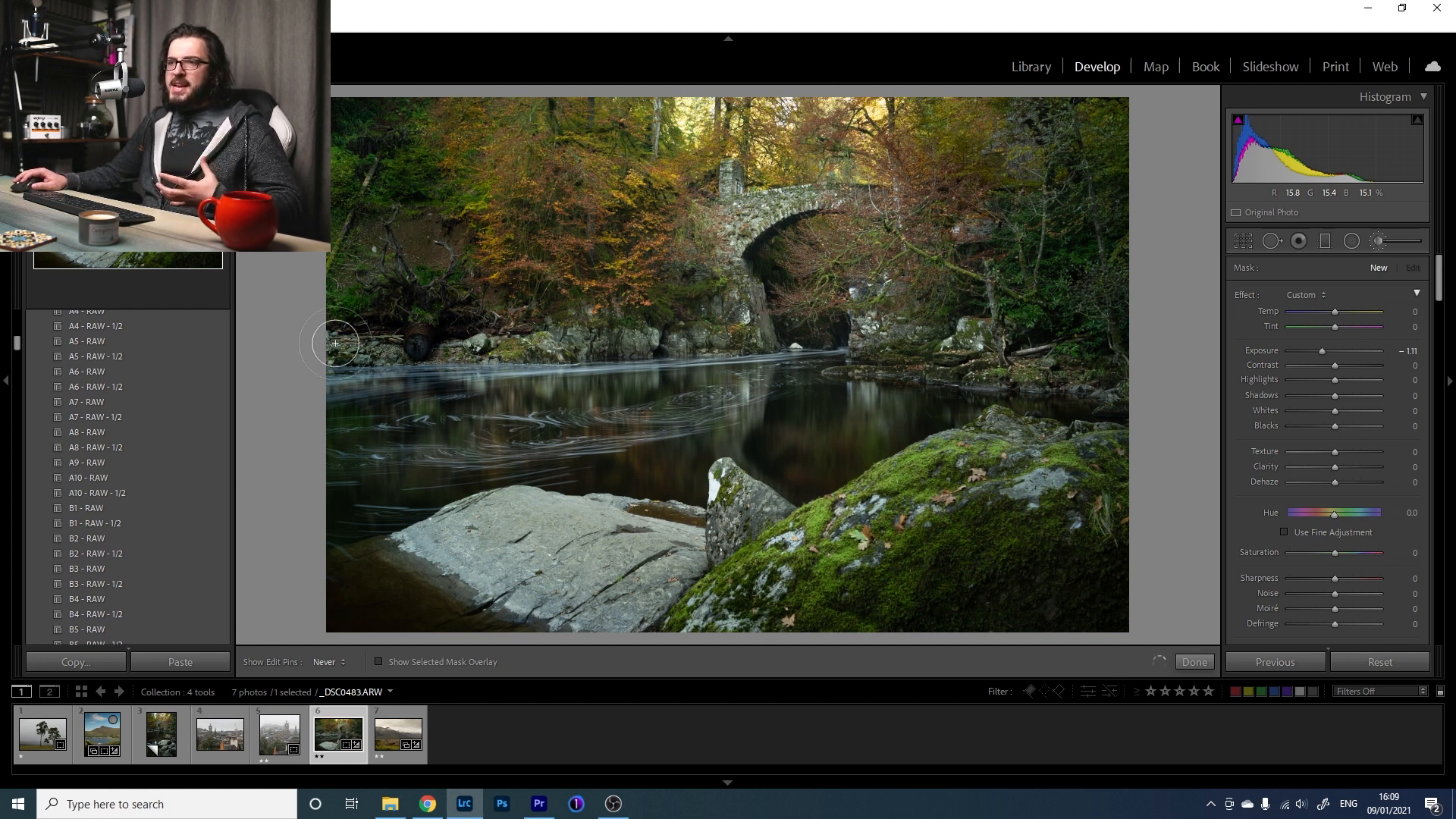
{"action": "left_click_drag", "start_coordinate": [463, 329], "coordinate": [448, 317]}
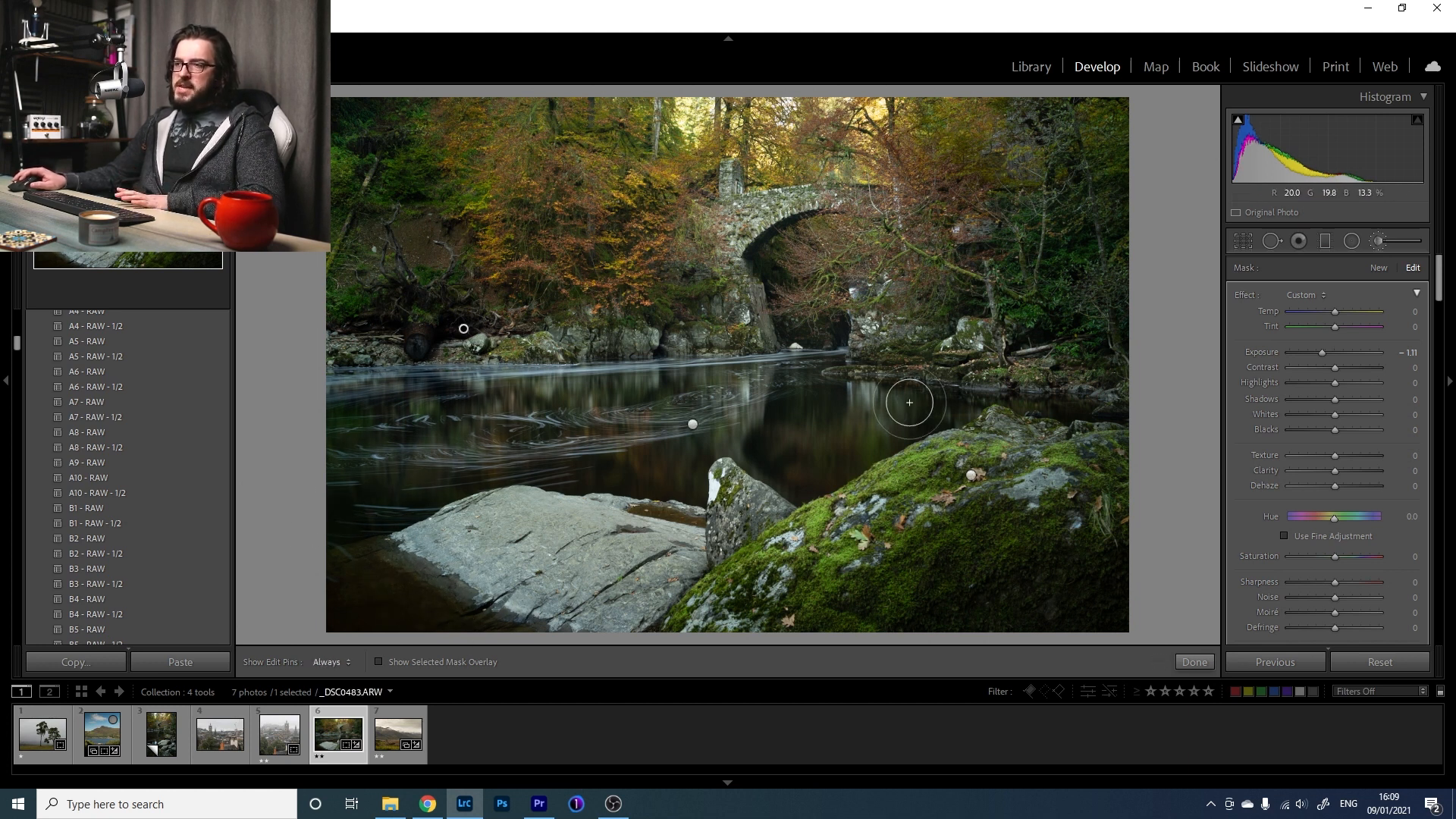
Extend the darkening brush around the scene's edges, hiding and showing the edit pins to judge the strokes.
{"action": "key", "text": "h"}
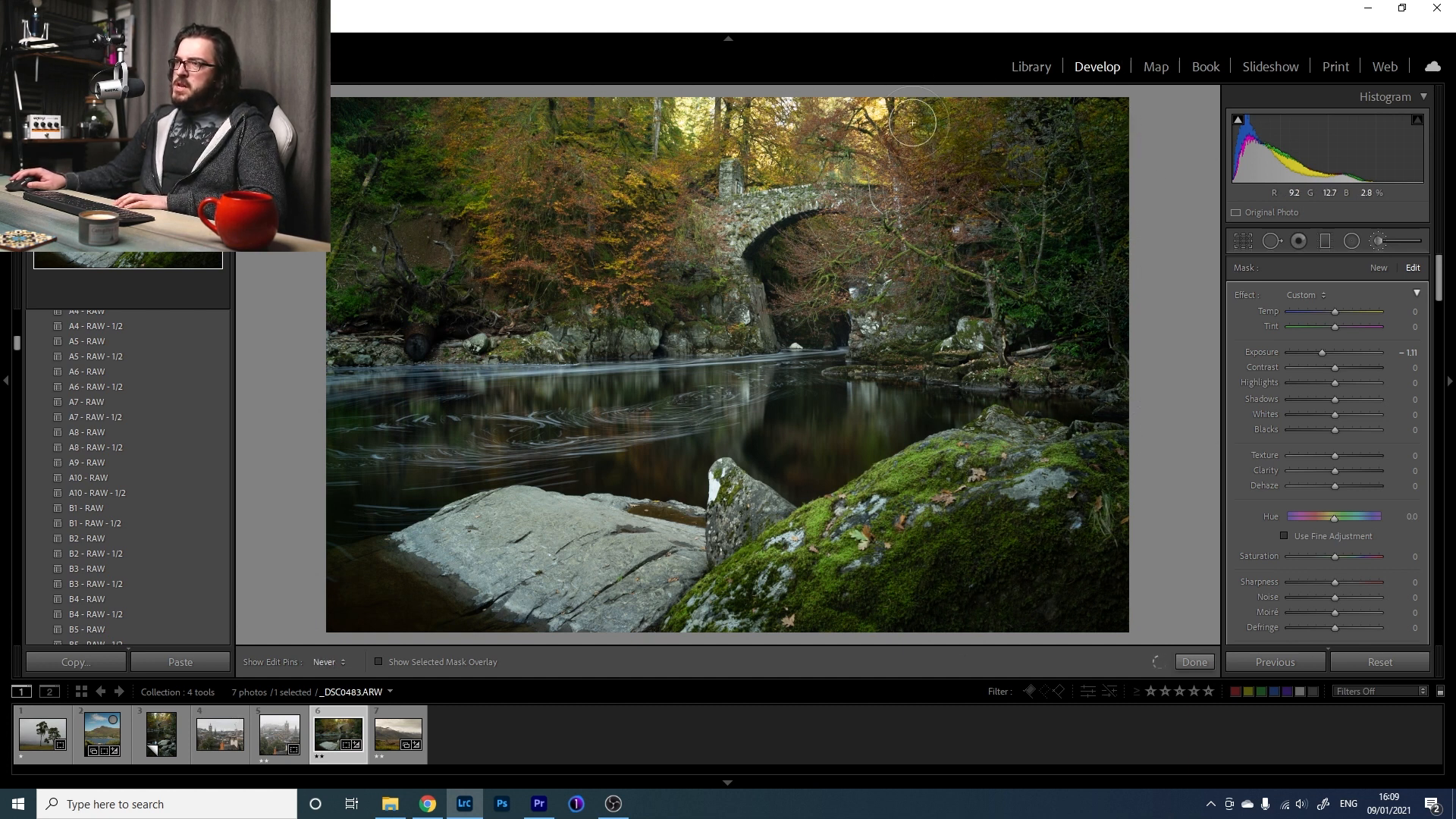
{"action": "key", "text": "h"}
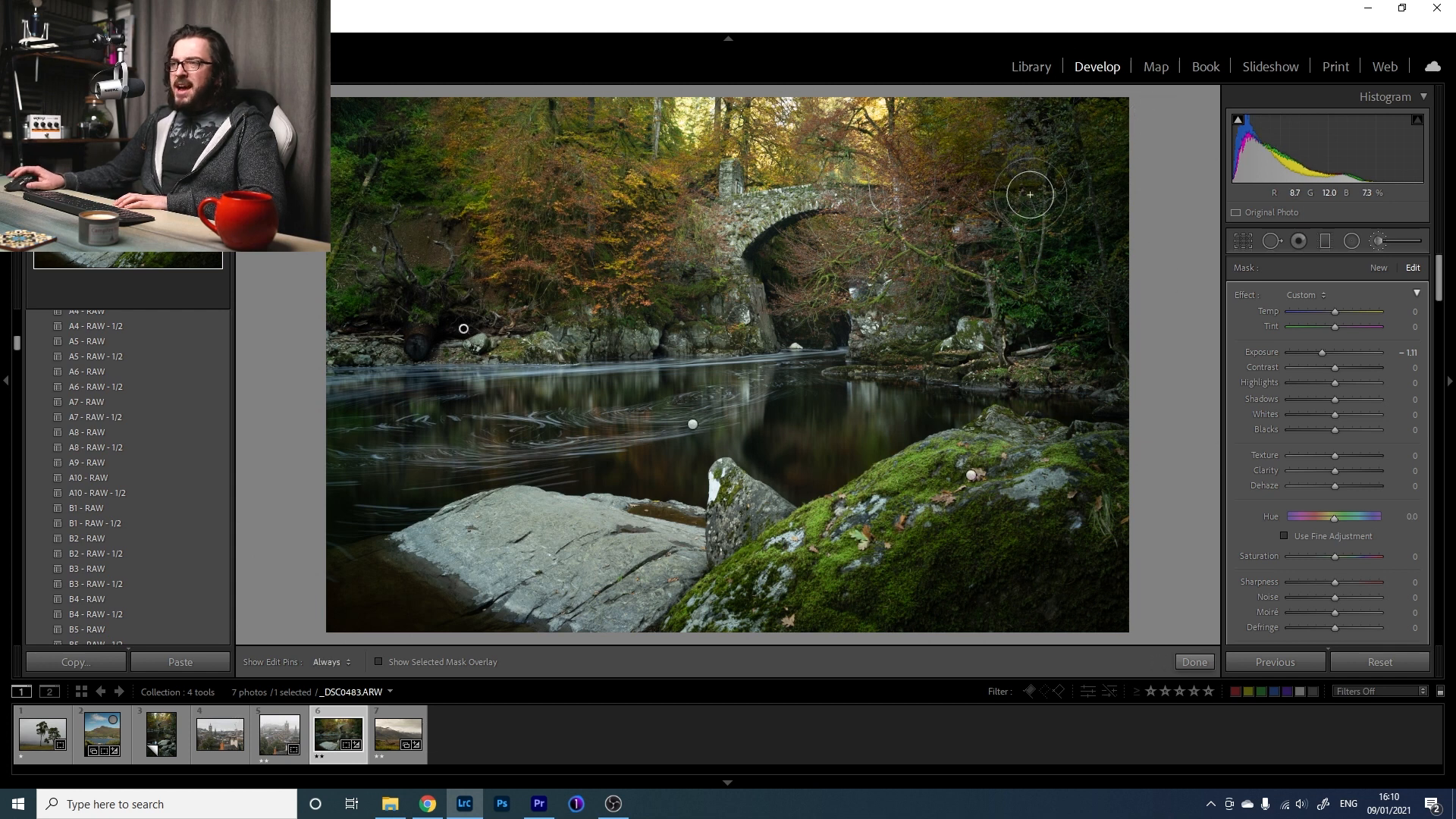
{"action": "key", "text": "h"}
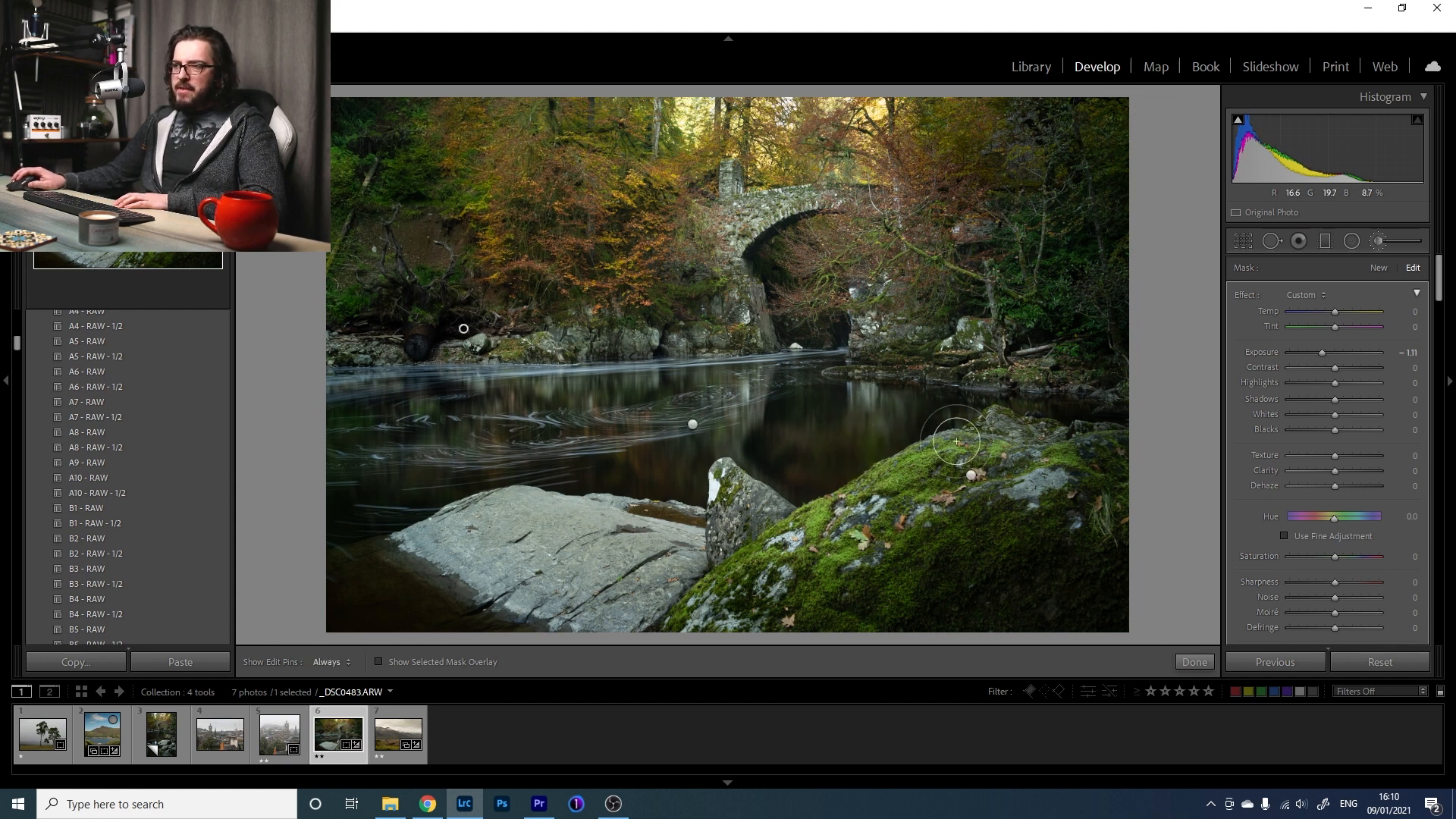
{"action": "key", "text": "h"}
{"action": "key", "text": "h"}
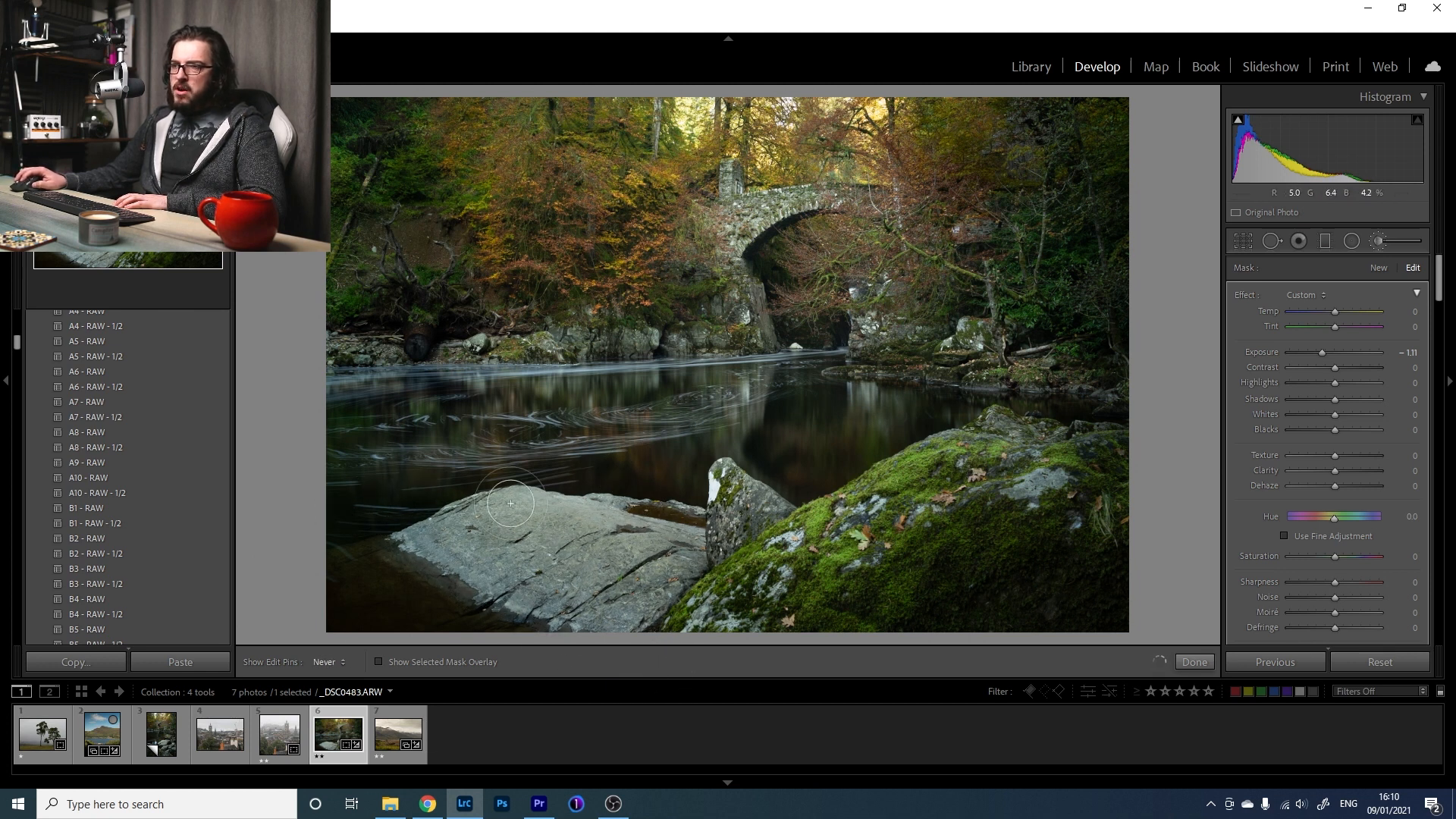
{"action": "key", "text": "h"}
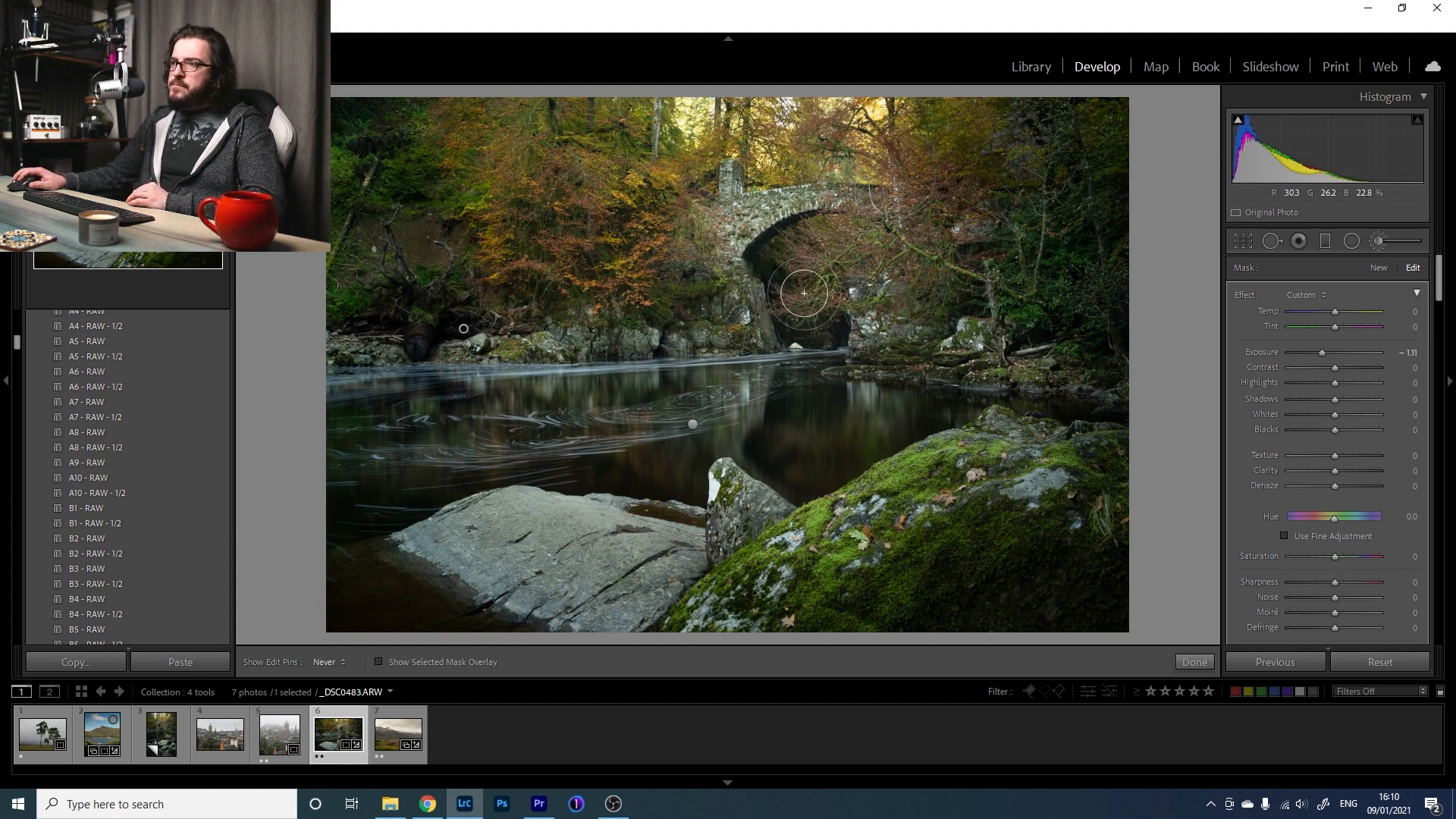
{"action": "key", "text": "h"}
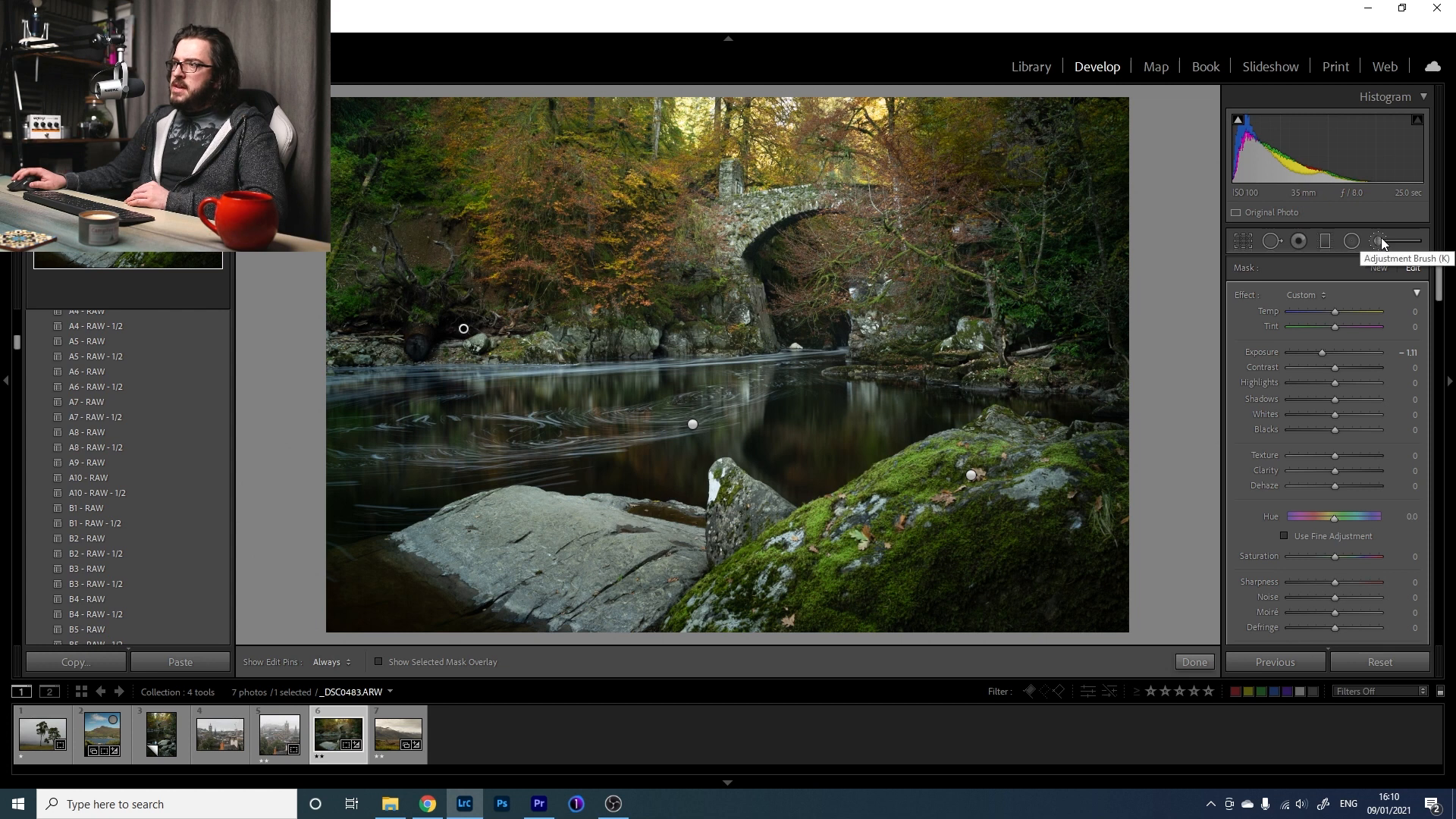
Compare the photo with all brush adjustments switched on and off.
{"action": "left_click_drag", "start_coordinate": [1438, 288], "coordinate": [1439, 329]}
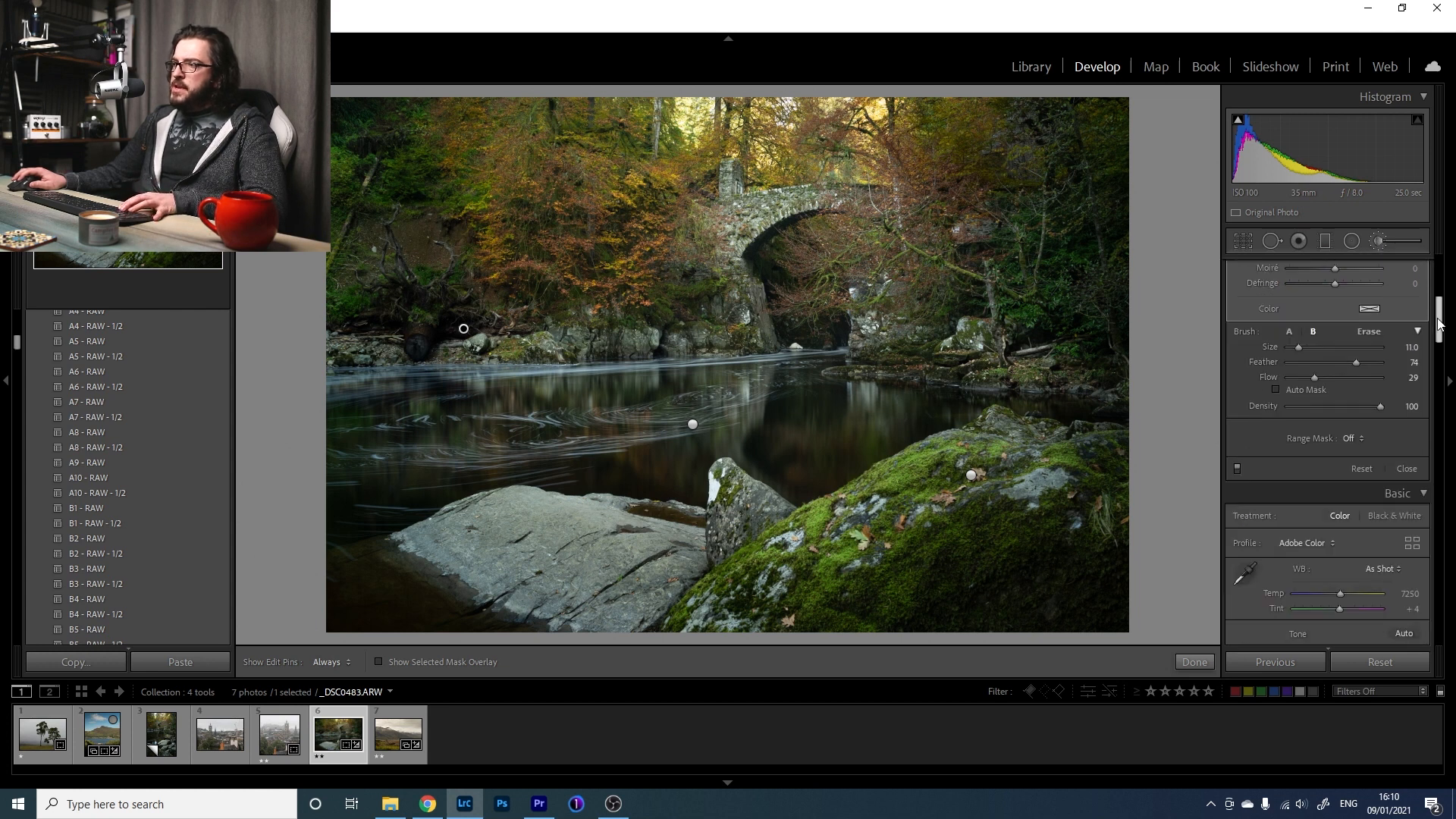
{"action": "left_click", "coordinate": [1237, 468]}
{"action": "left_click", "coordinate": [1237, 468]}
{"action": "left_click", "coordinate": [1237, 468]}
{"action": "left_click", "coordinate": [1237, 468]}
{"action": "left_click", "coordinate": [1237, 469]}
{"action": "left_click", "coordinate": [1237, 468]}
{"action": "left_click", "coordinate": [1237, 468]}
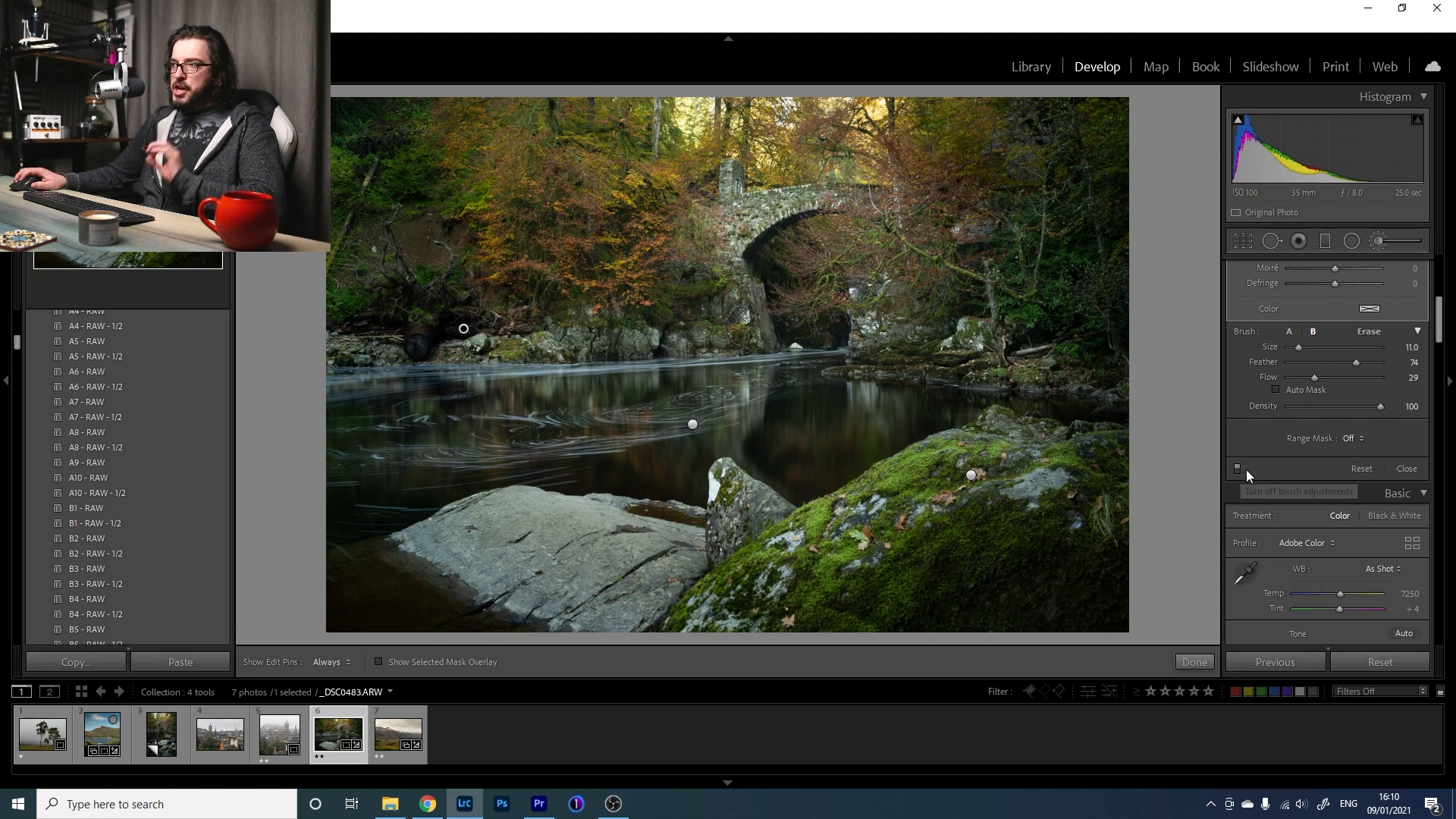
{"action": "left_click", "coordinate": [1239, 470]}
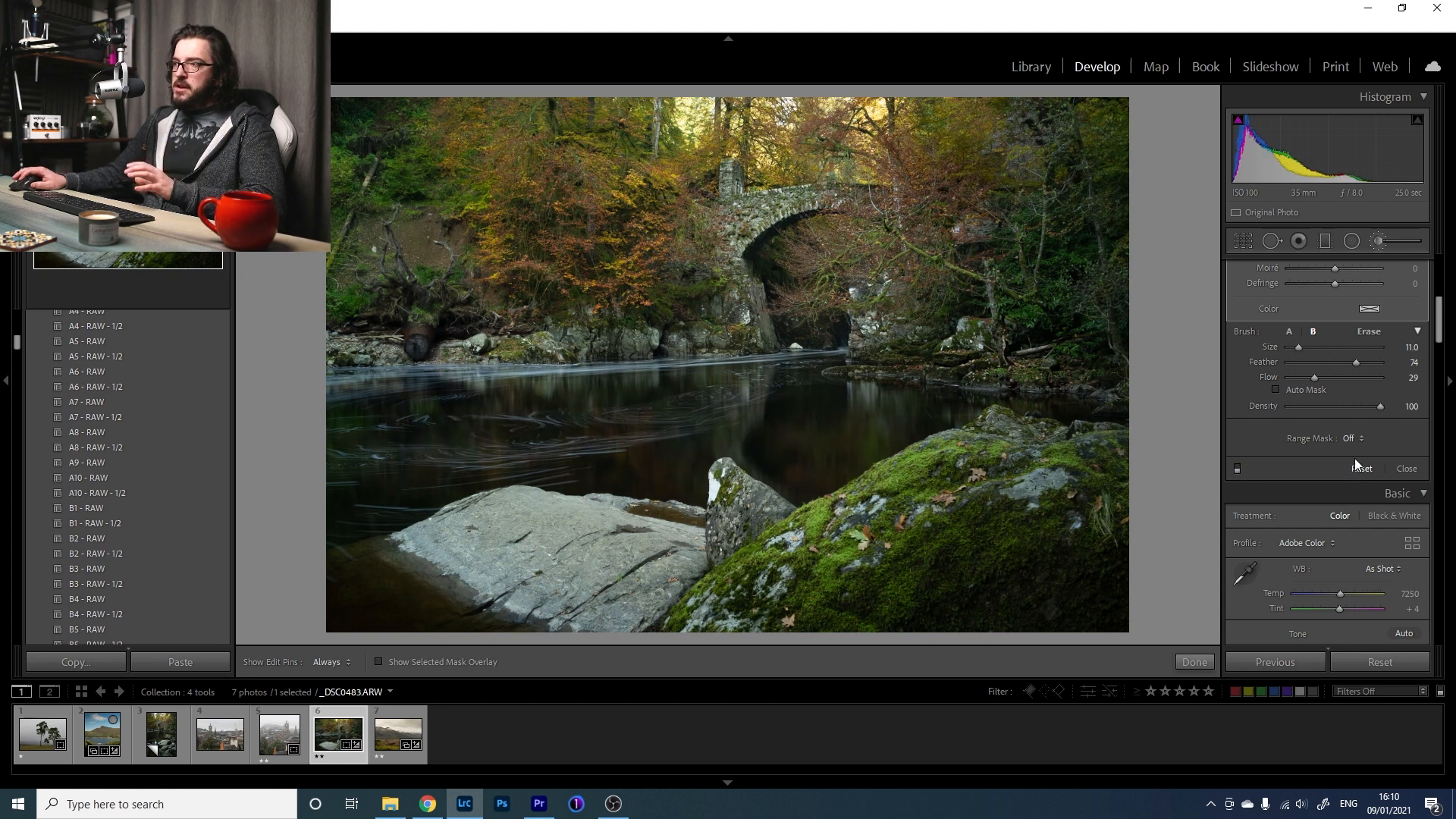
Close the adjustment brush and compare the before and after versions of the whole photo.
{"action": "left_click", "coordinate": [1379, 241]}
{"action": "scroll", "coordinate": [1371, 476], "scroll_direction": "up", "scroll_amount": 5}
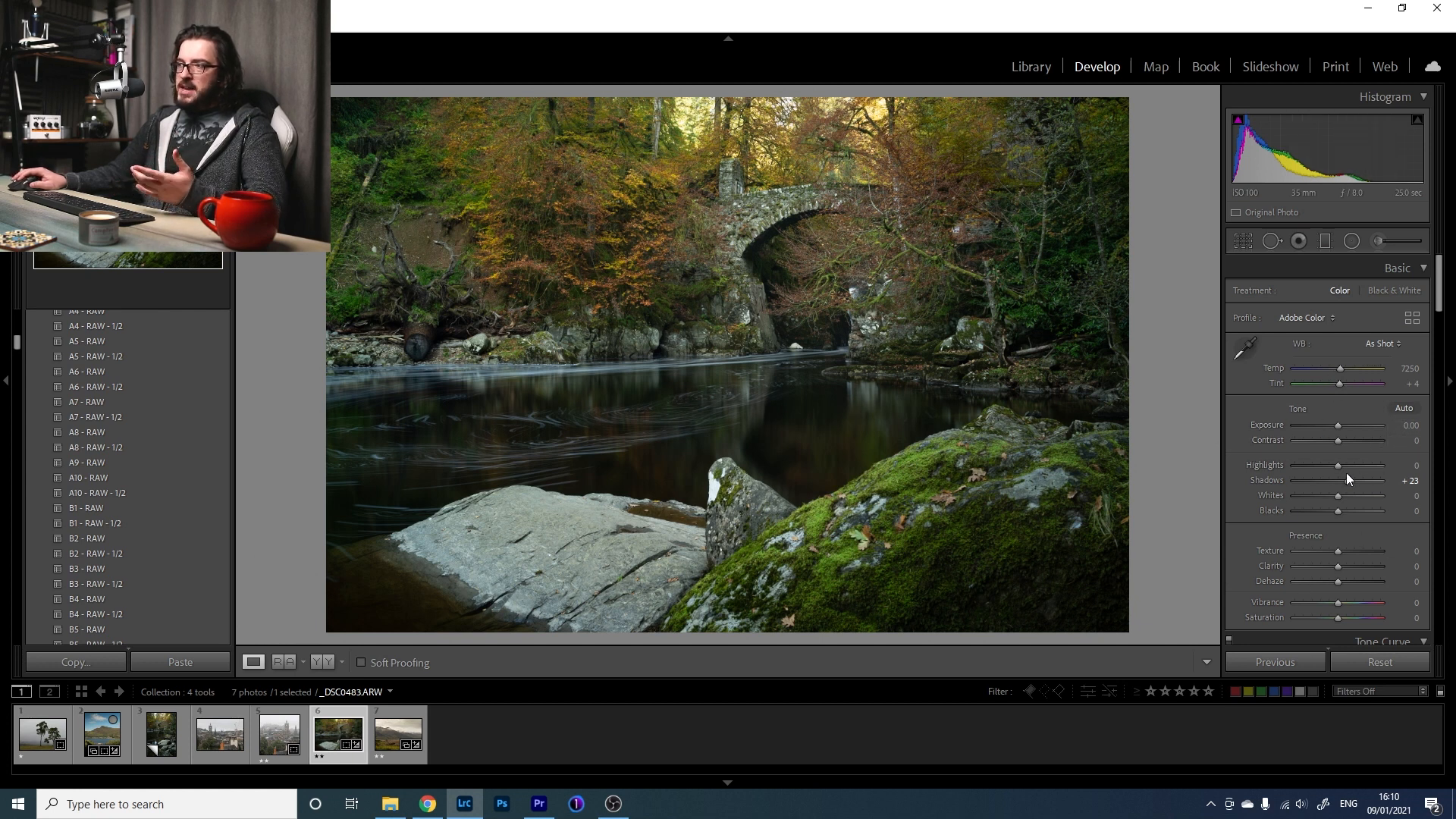
{"action": "key", "text": "backslash"}
{"action": "key", "text": "backslash"}
{"action": "key", "text": "backslash"}
{"action": "key", "text": "backslash"}
{"action": "key", "text": "backslash"}
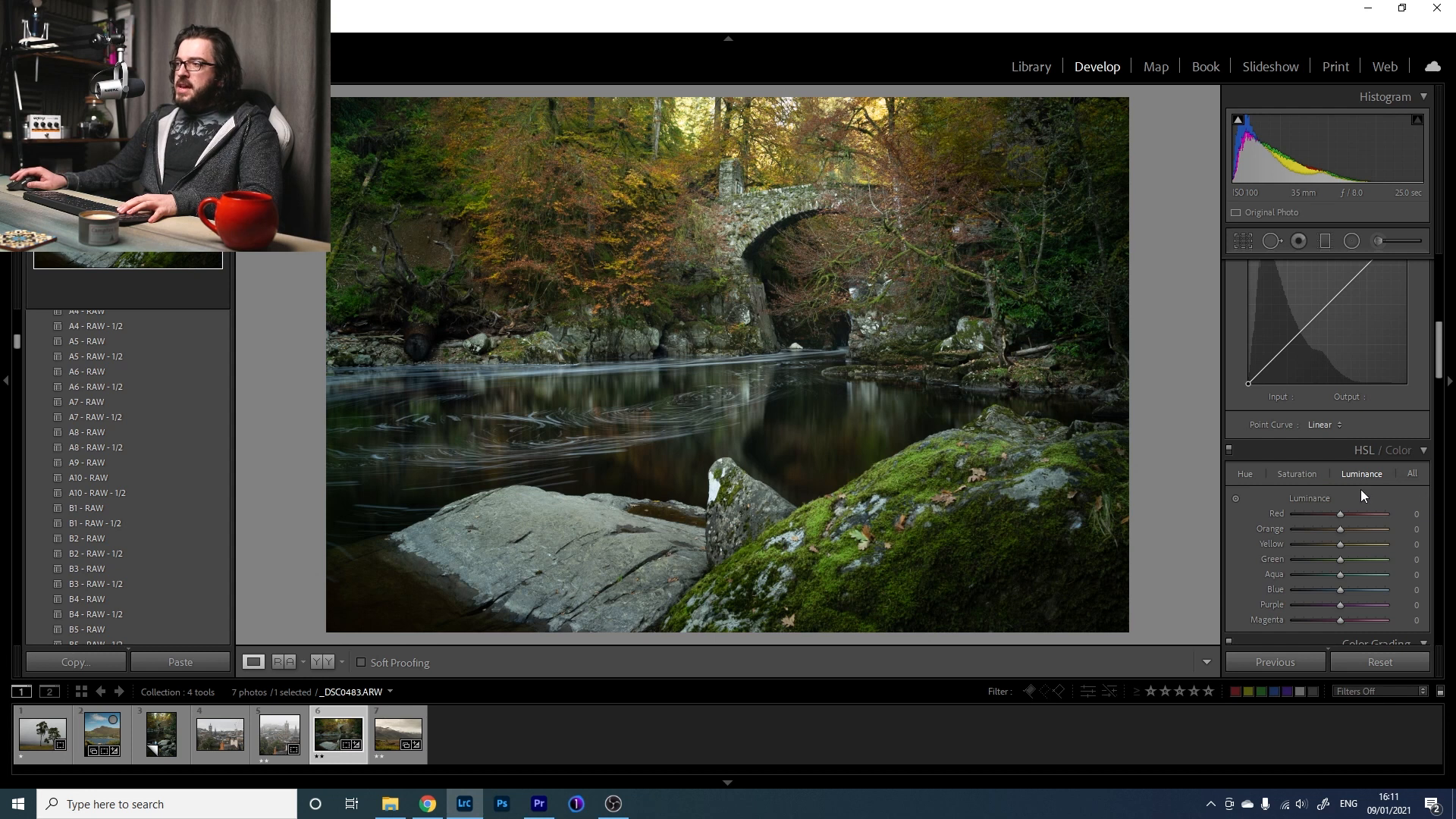
Look through the HSL hue, saturation and luminance adjustments, both separately and all together.
{"action": "scroll", "coordinate": [1360, 495], "scroll_direction": "down", "scroll_amount": 2}
{"action": "scroll", "coordinate": [1397, 400], "scroll_direction": "up", "scroll_amount": 2}
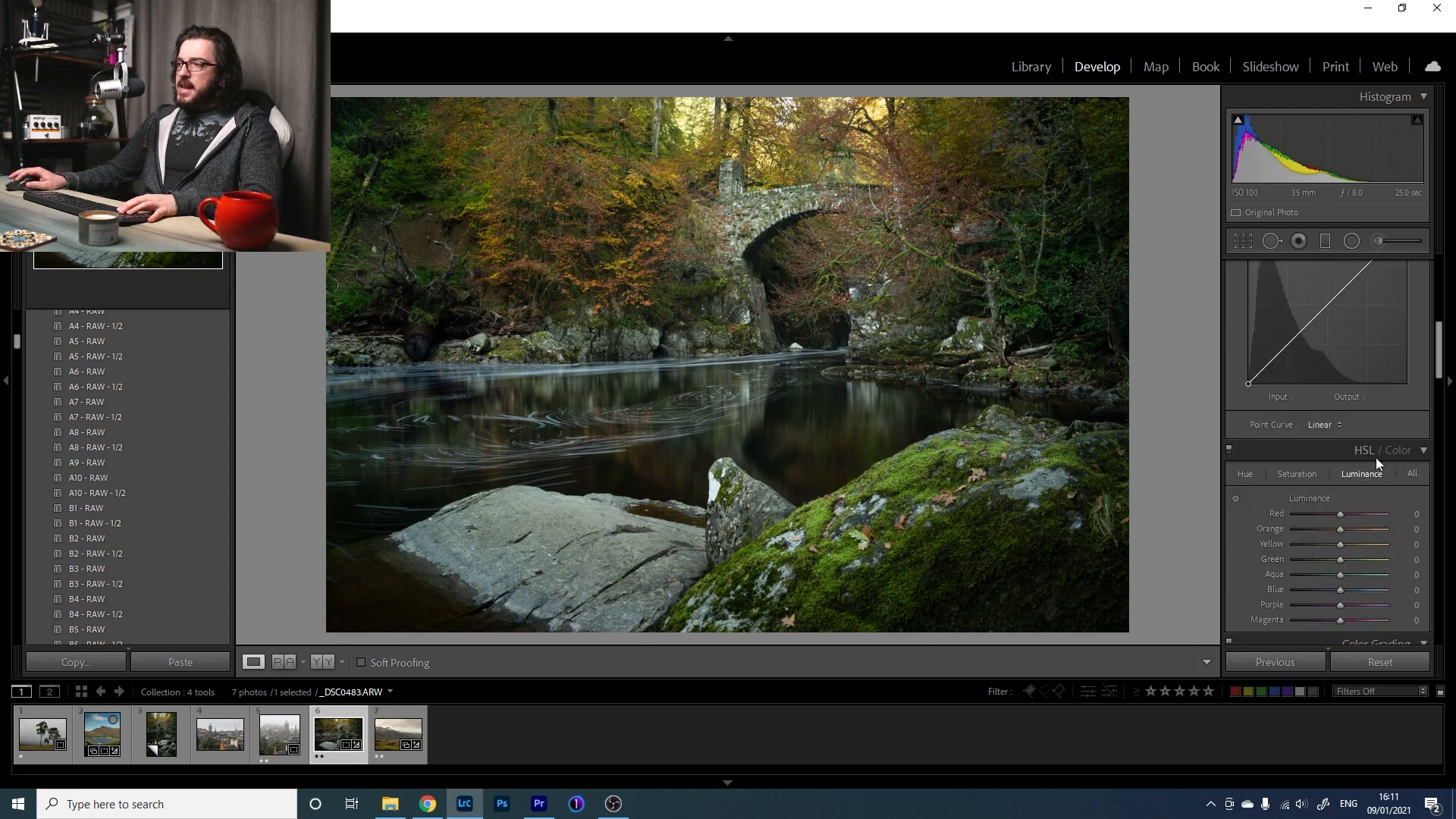
{"action": "left_click", "coordinate": [1242, 471]}
{"action": "left_click", "coordinate": [1301, 476]}
{"action": "left_click", "coordinate": [1351, 475]}
{"action": "left_click", "coordinate": [1412, 475]}
{"action": "mouse_move", "coordinate": [1439, 356]}
{"action": "left_mouse_down"}
{"action": "mouse_move", "coordinate": [1441, 391]}
{"action": "mouse_move", "coordinate": [1441, 371]}
{"action": "left_mouse_up"}
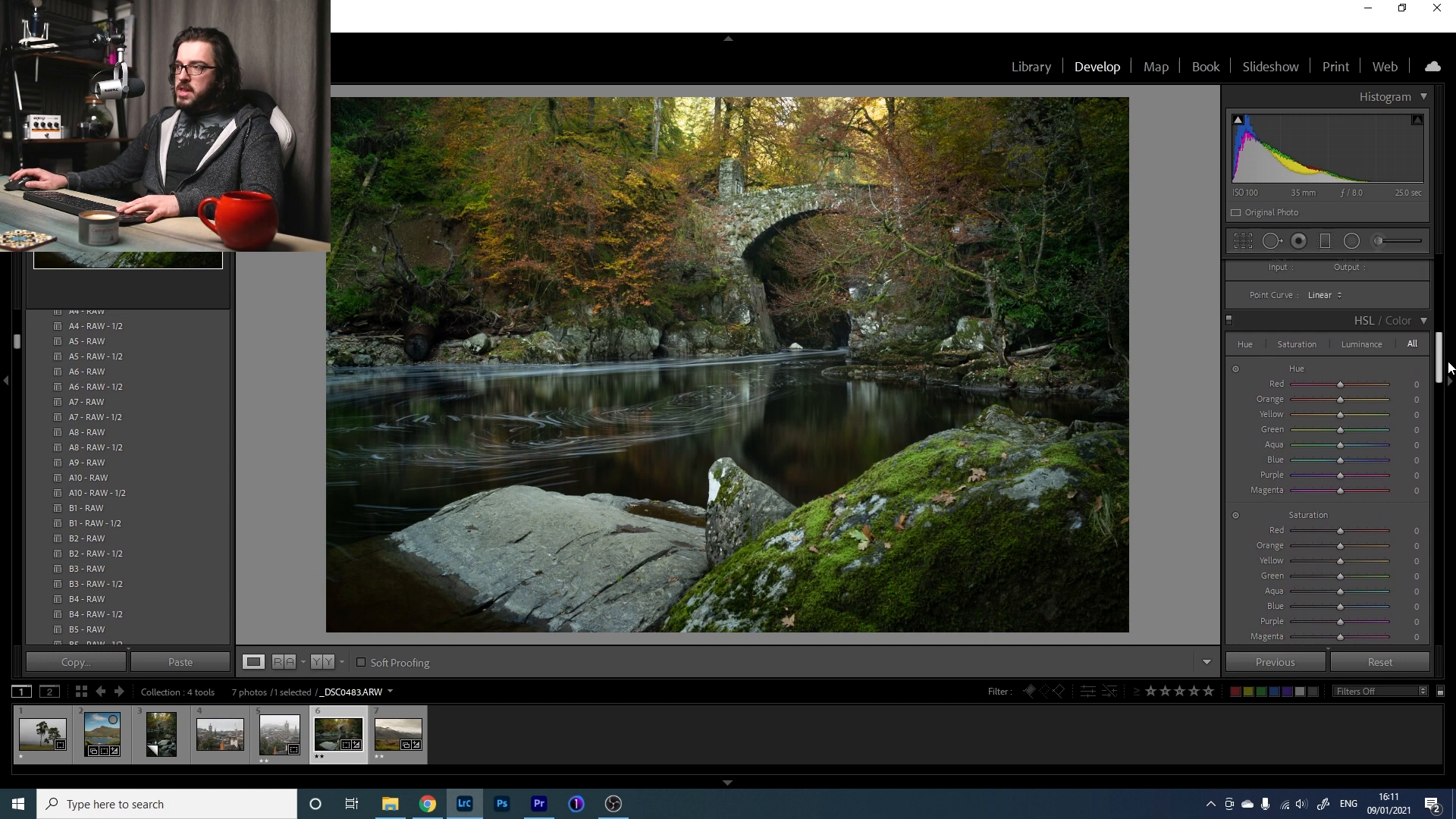
Set the HSL hue to -100 for green, -88 for yellow and -28 for orange.
{"action": "left_click", "coordinate": [1249, 345]}
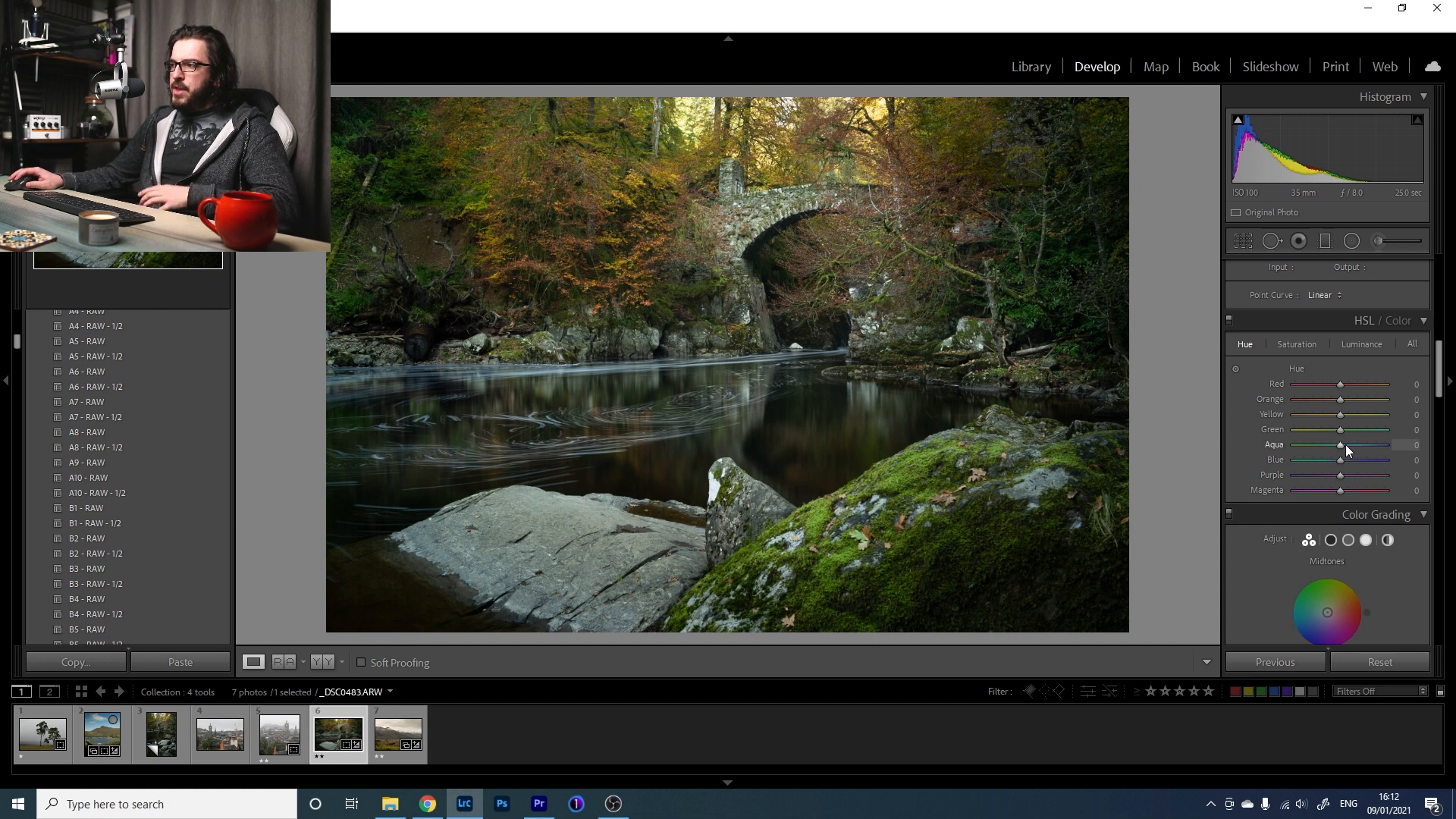
{"action": "left_click_drag", "start_coordinate": [1339, 434], "coordinate": [1273, 434]}
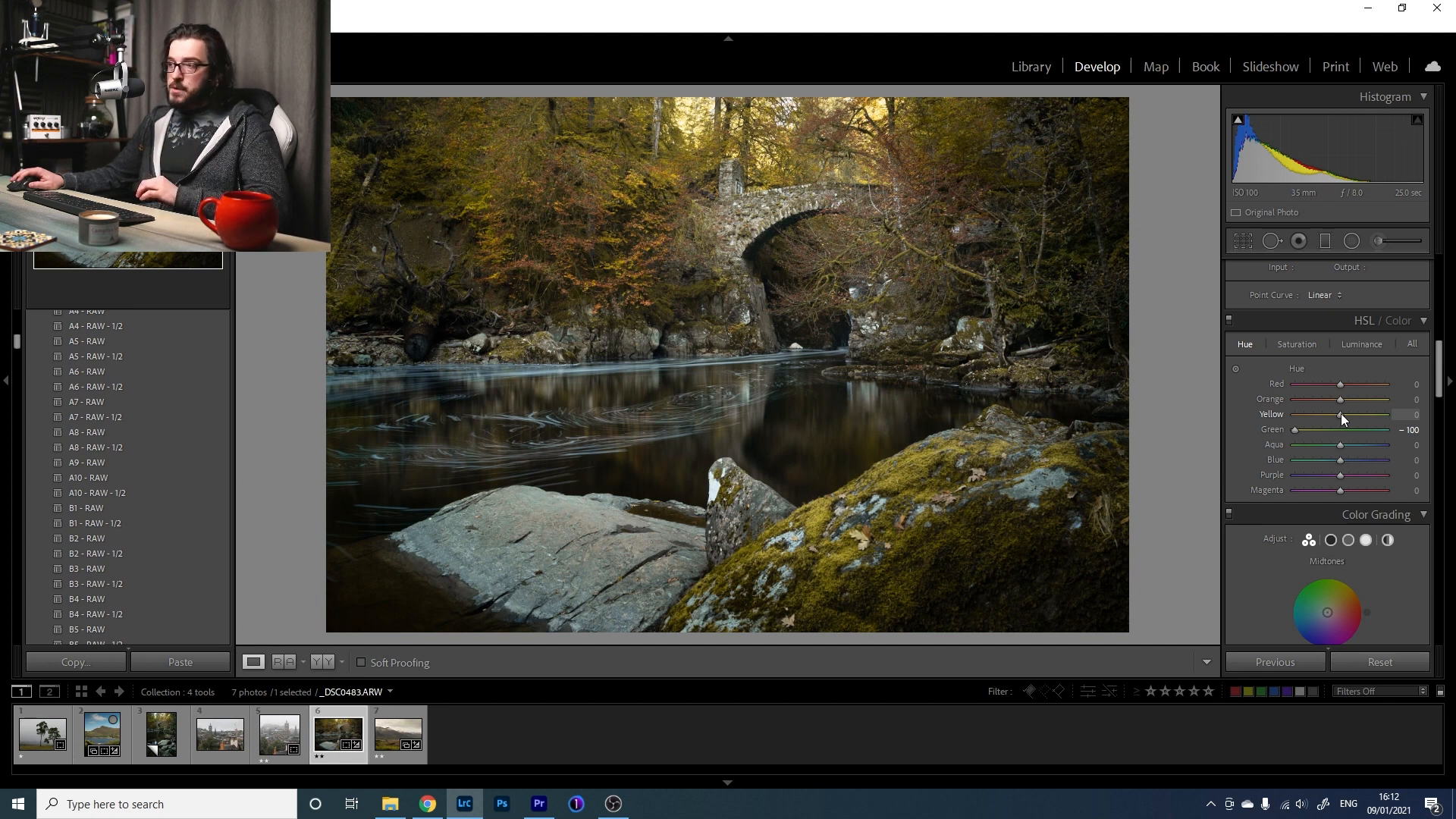
{"action": "left_click_drag", "start_coordinate": [1339, 414], "coordinate": [1335, 414]}
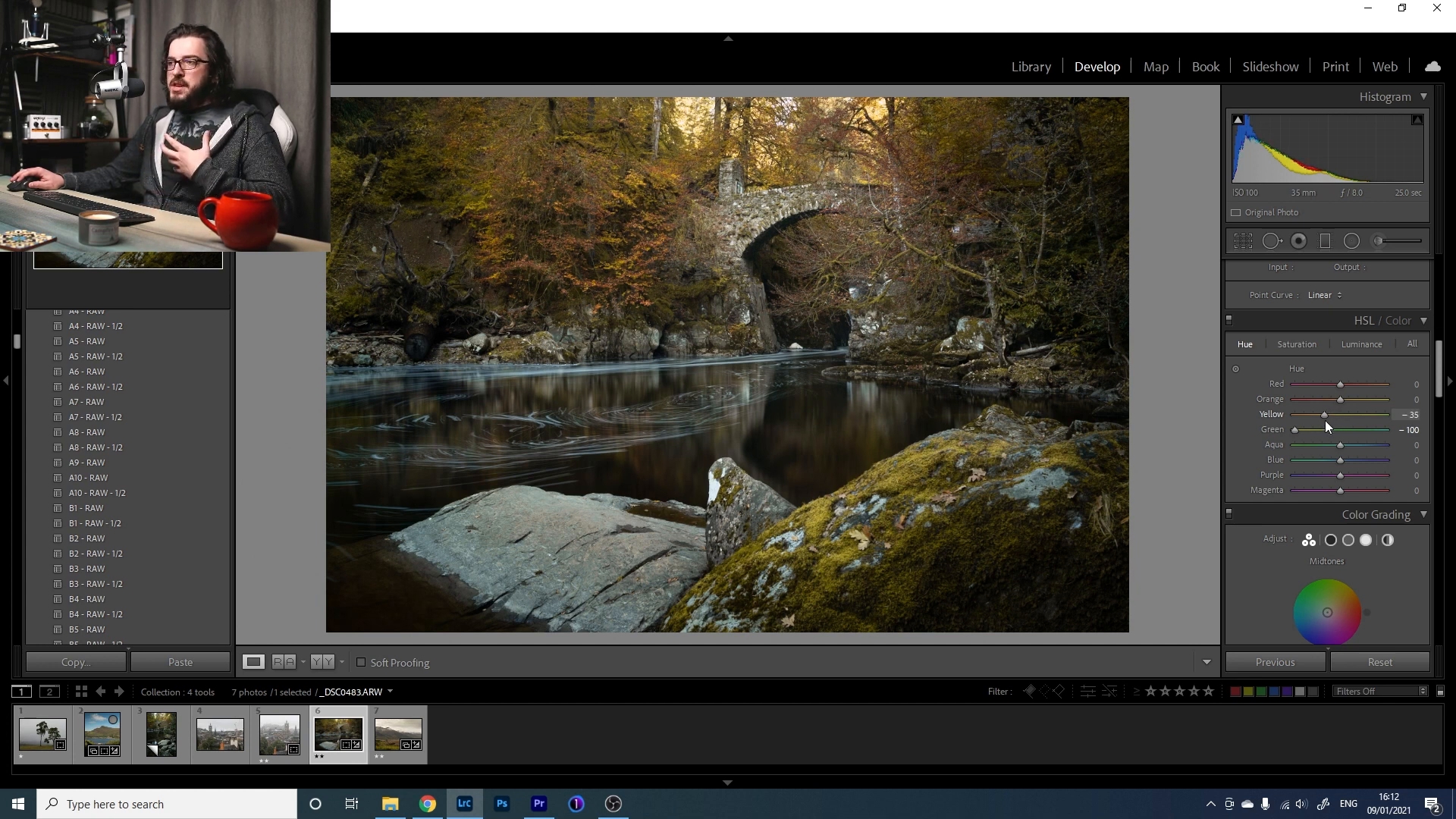
{"action": "left_click_drag", "start_coordinate": [1309, 415], "coordinate": [1307, 415]}
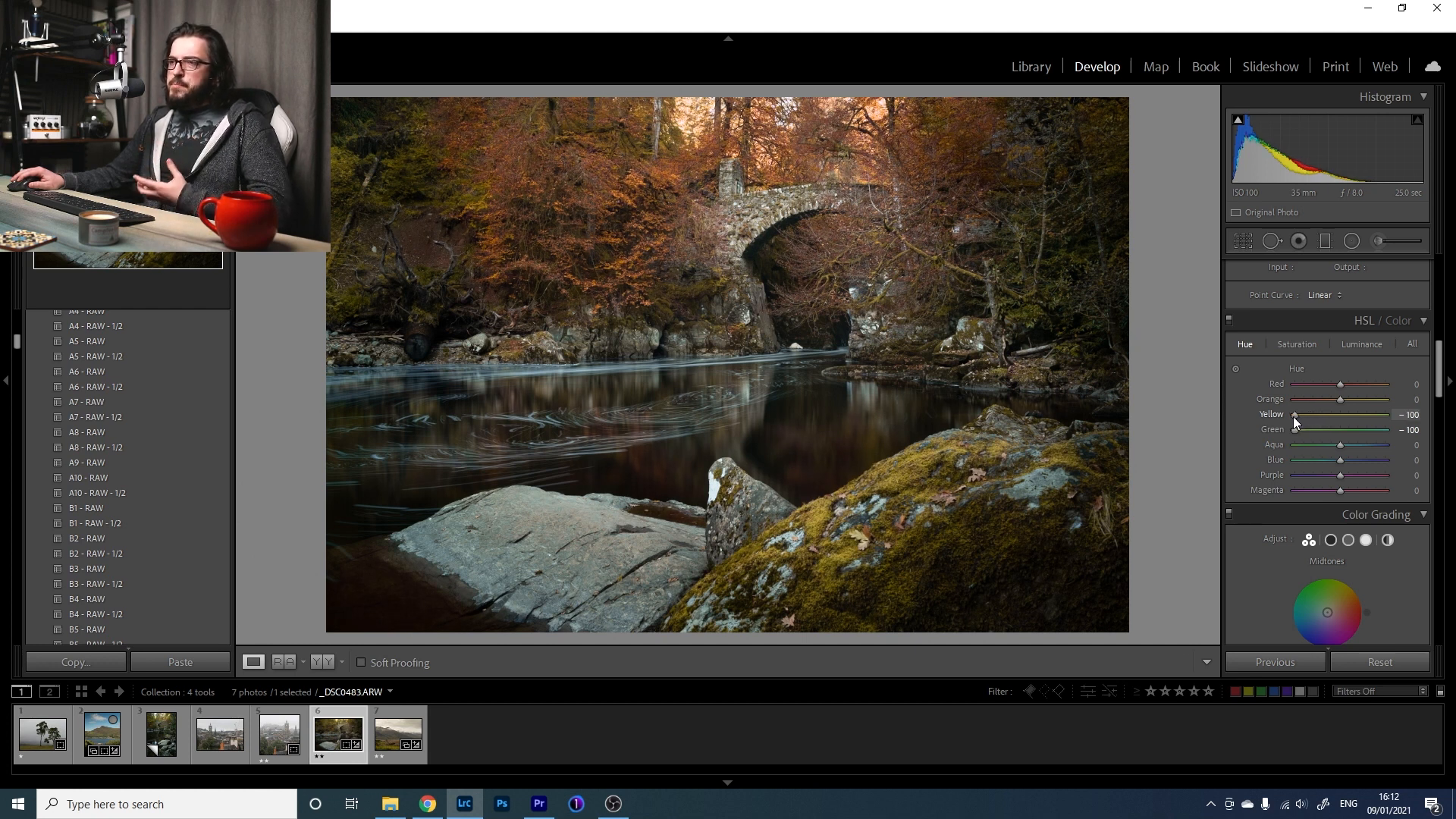
{"action": "left_click_drag", "start_coordinate": [1301, 416], "coordinate": [1300, 417]}
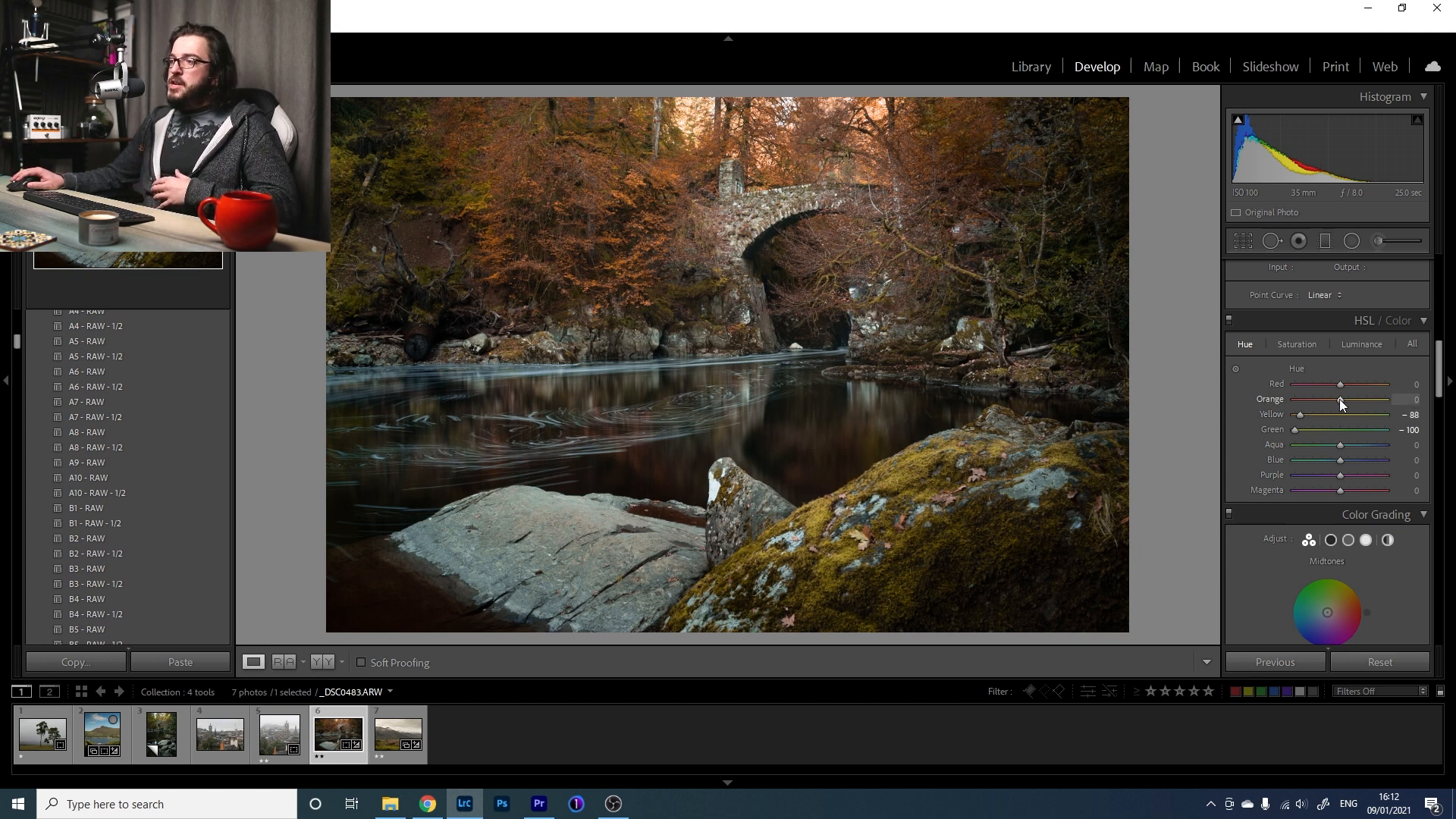
{"action": "left_click_drag", "start_coordinate": [1336, 399], "coordinate": [1331, 401]}
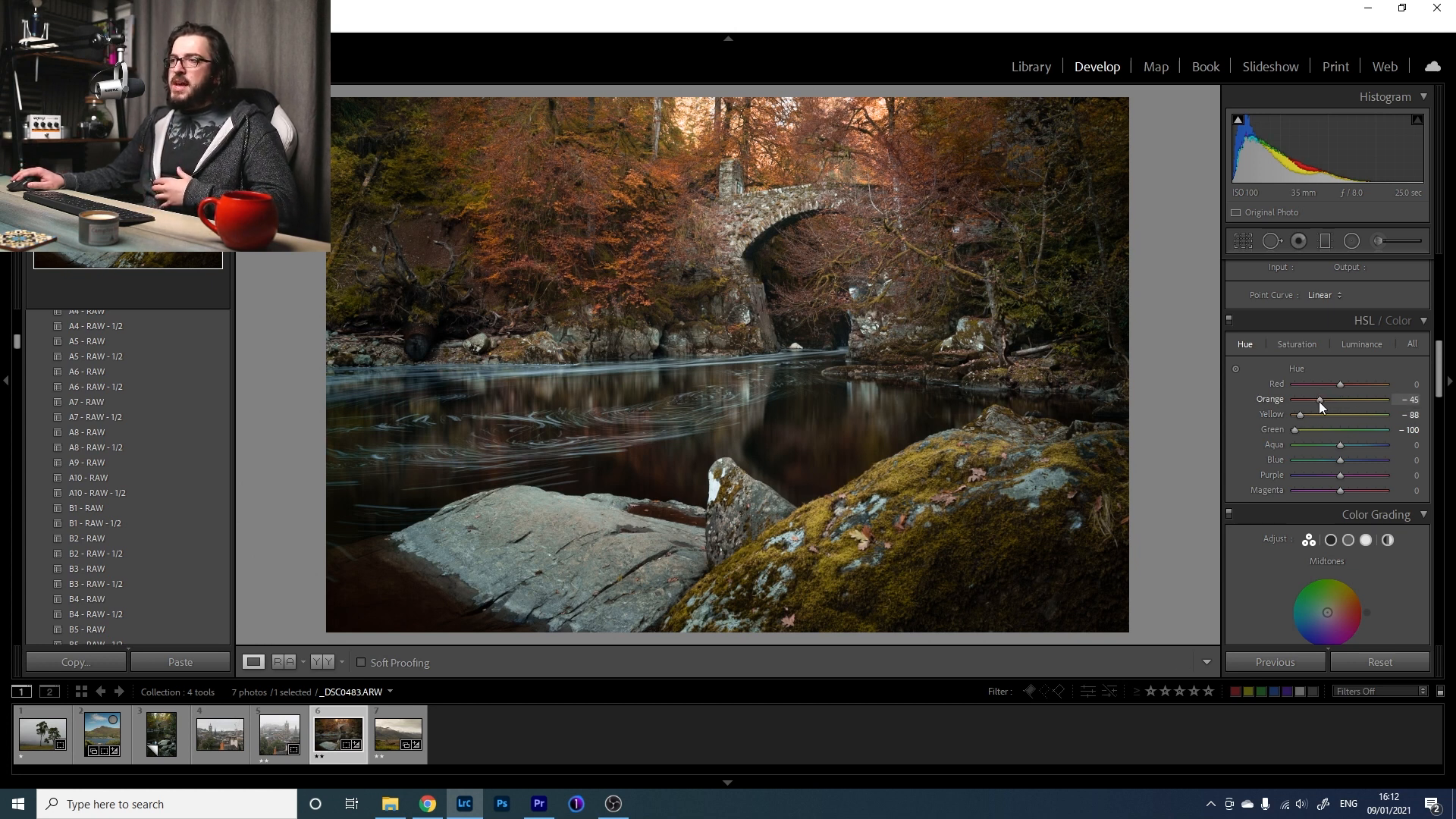
{"action": "mouse_move", "coordinate": [1321, 402]}
{"action": "left_mouse_down"}
{"action": "mouse_move", "coordinate": [1272, 411]}
{"action": "mouse_move", "coordinate": [1323, 407]}
{"action": "left_mouse_up"}
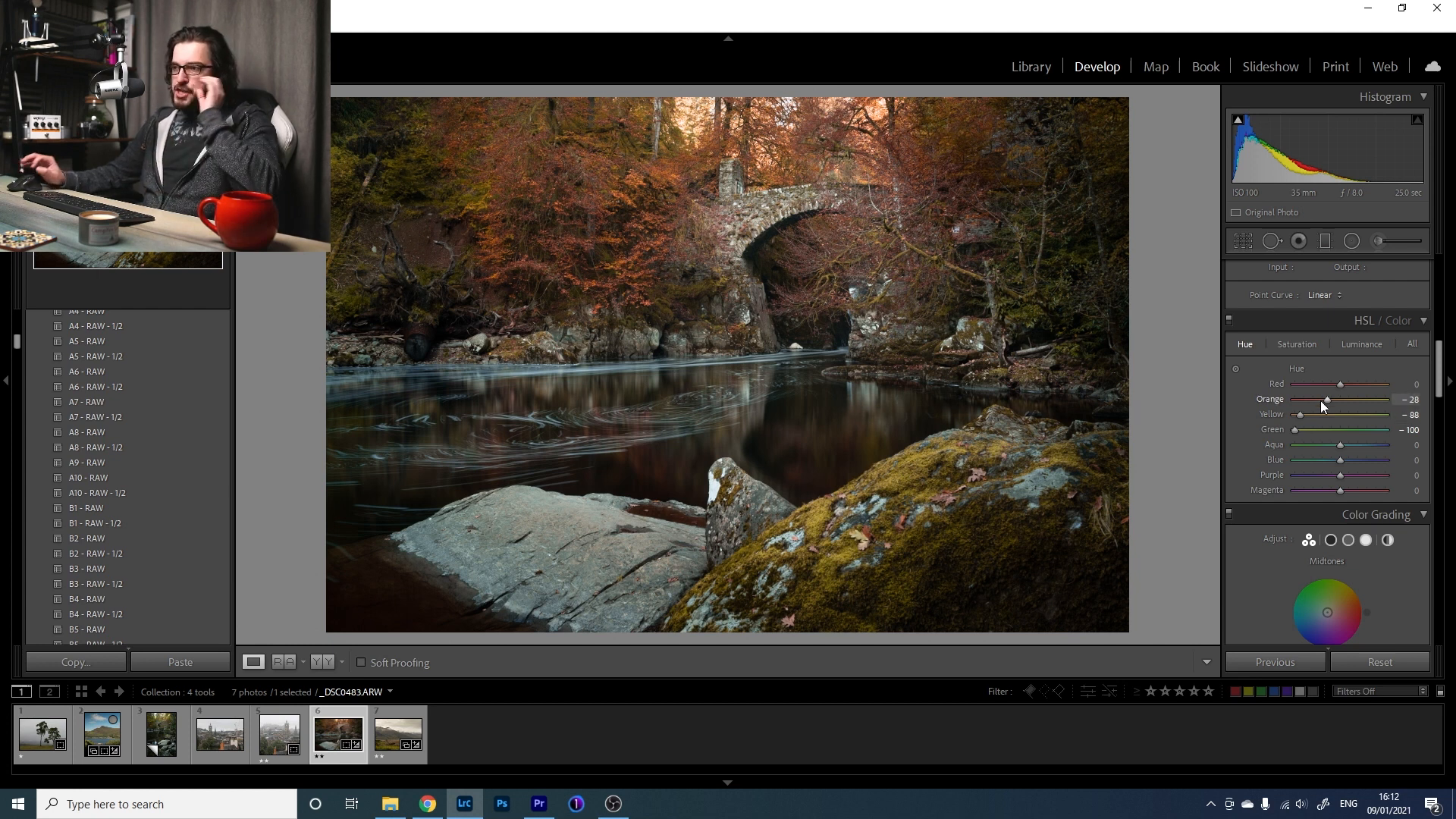
Compare the photo with the HSL color adjustments on and off, leaving them switched on.
{"action": "left_click", "coordinate": [1229, 321]}
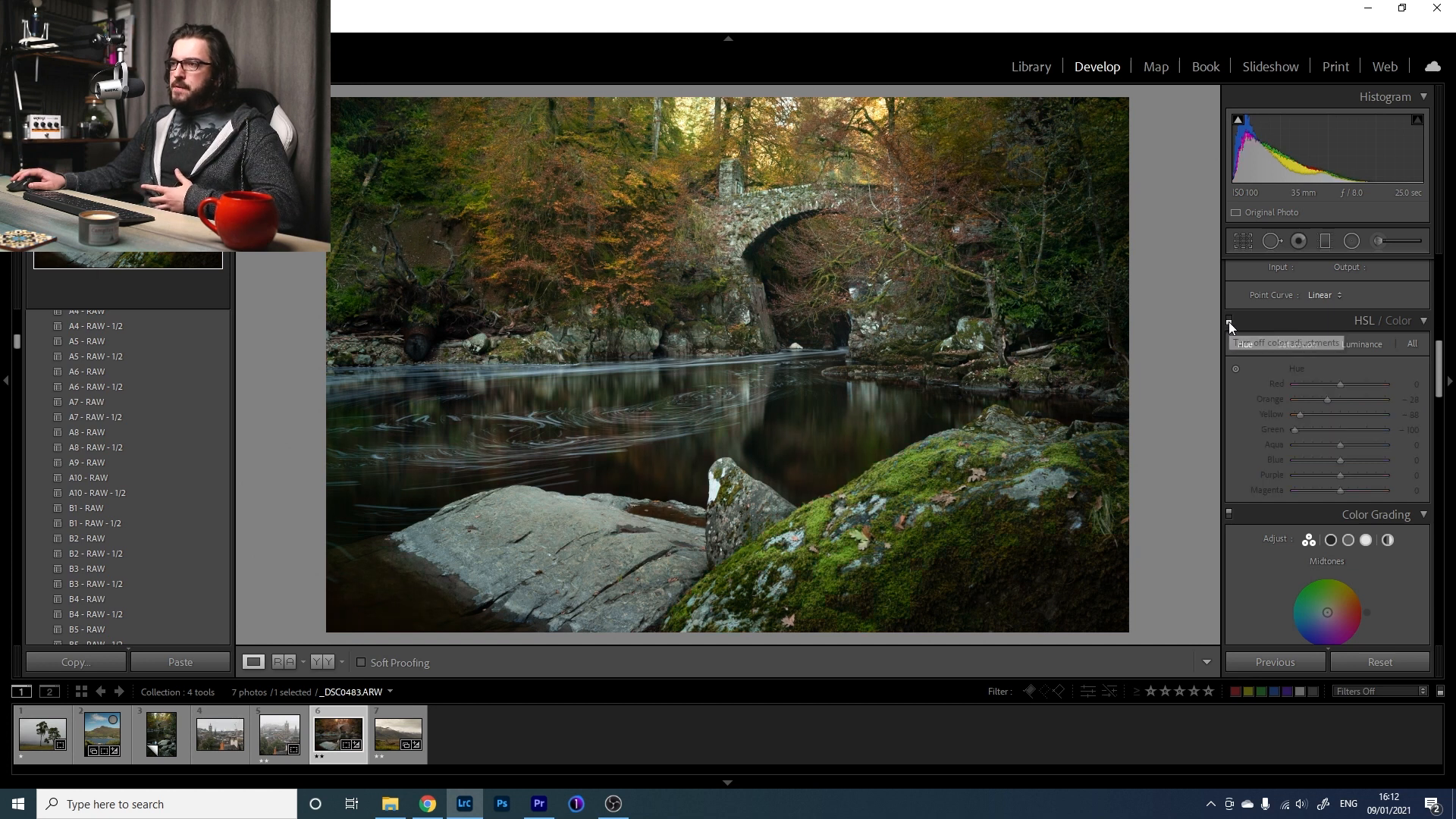
{"action": "left_click", "coordinate": [1228, 321]}
{"action": "left_click", "coordinate": [1228, 320]}
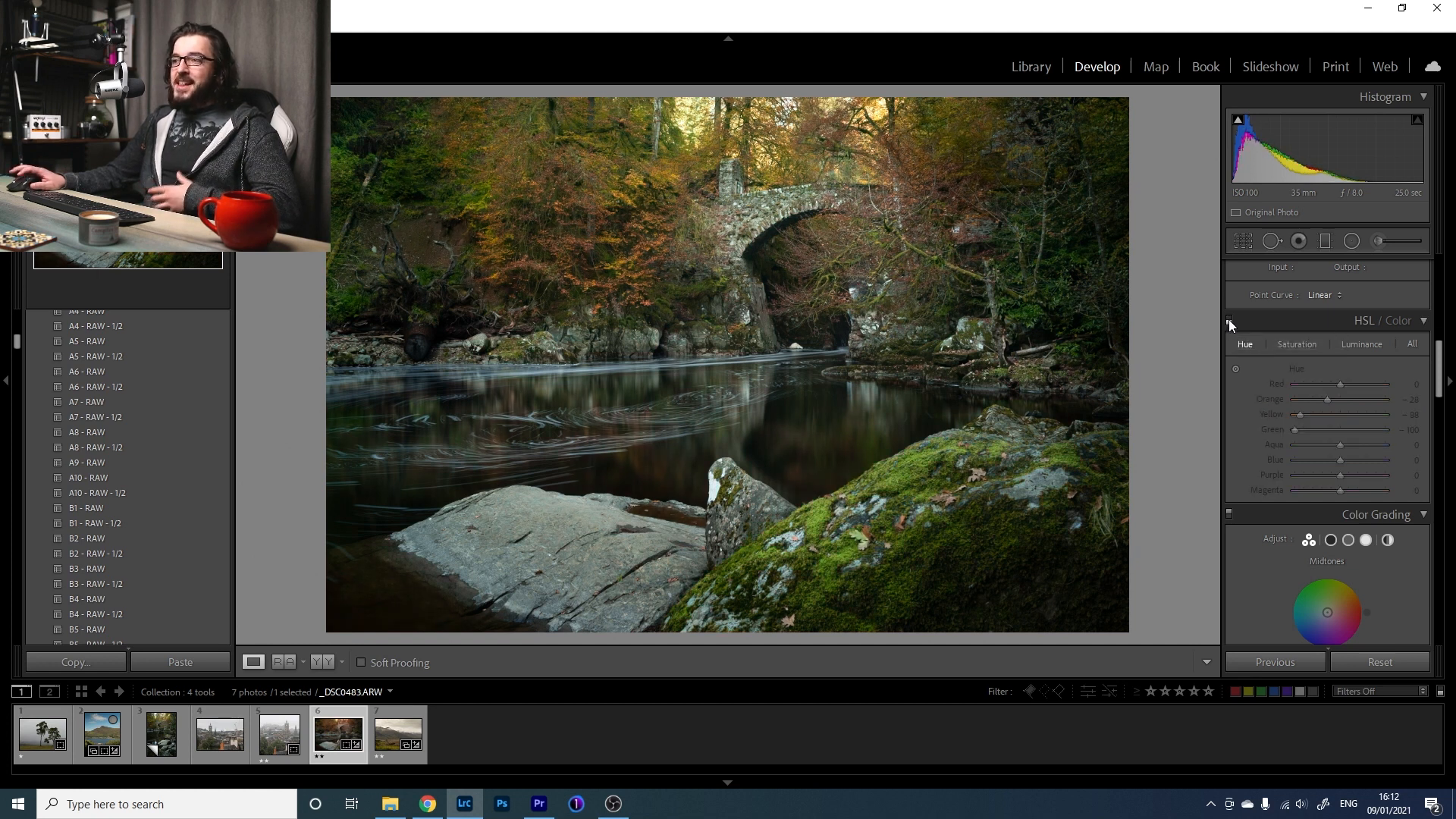
{"action": "left_click", "coordinate": [1228, 320]}
{"action": "left_click", "coordinate": [1228, 320]}
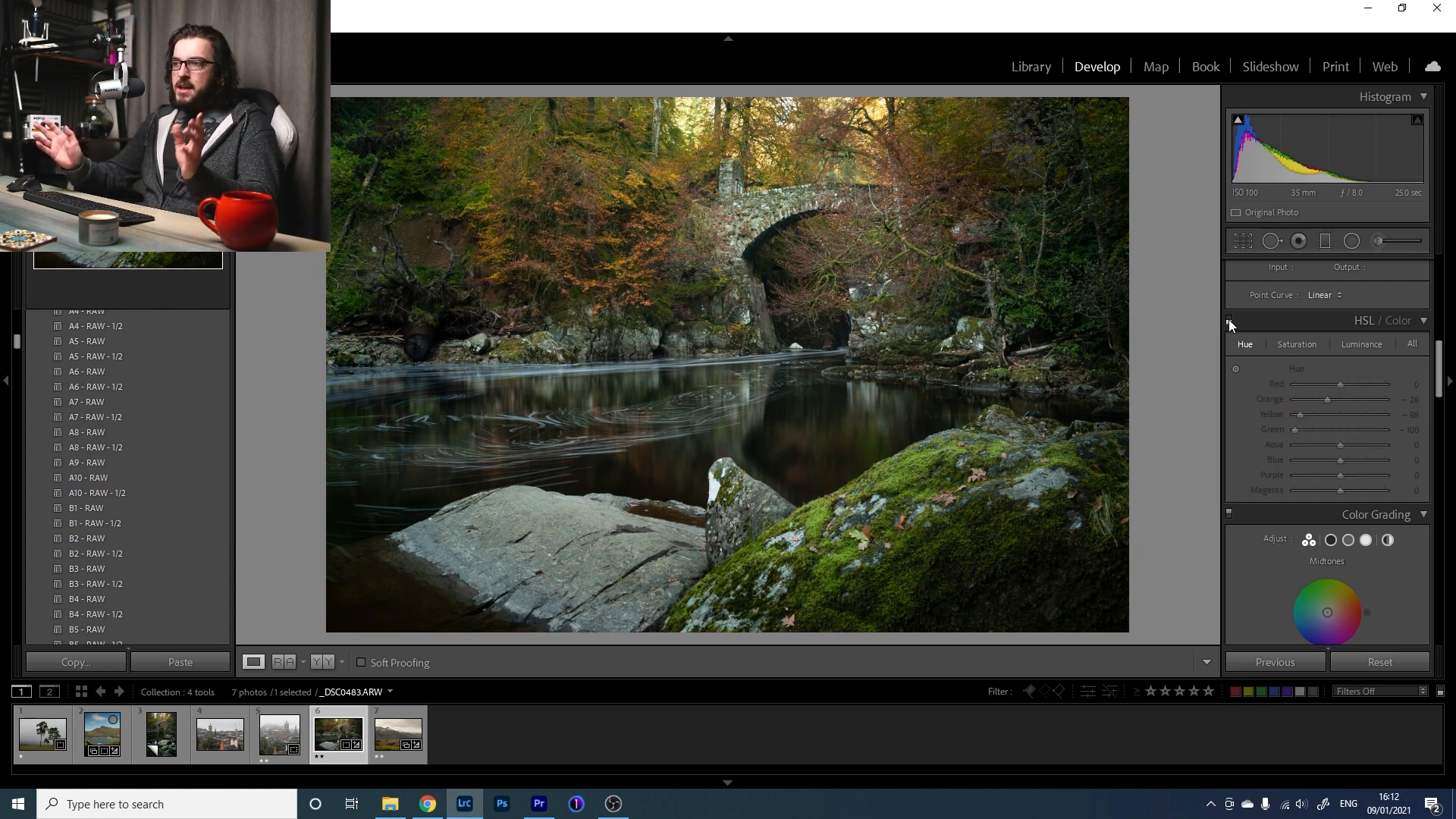
{"action": "left_click", "coordinate": [1229, 320]}
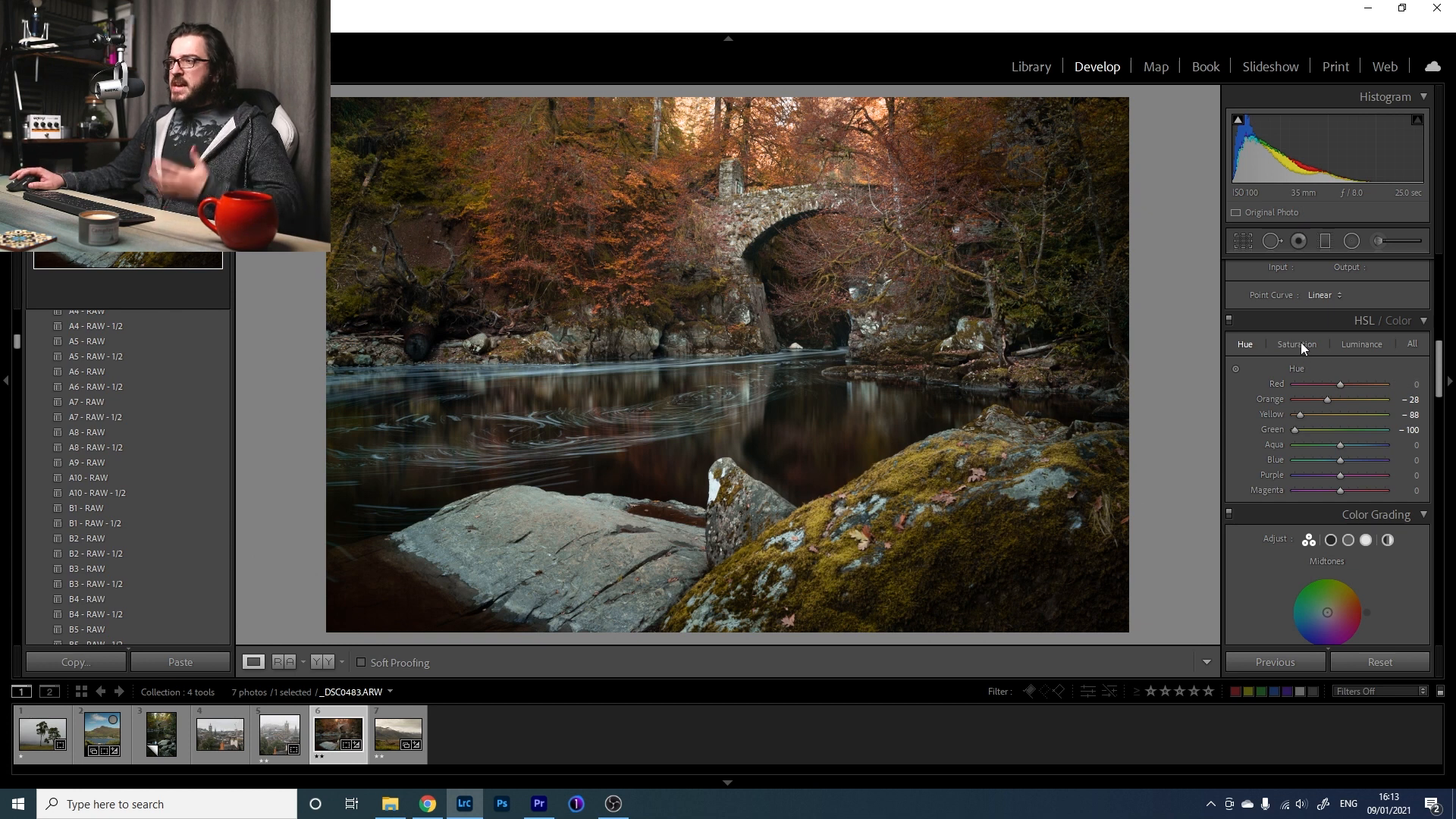
Set the HSL luminance to +52 for green, +35 for yellow and +27 for orange.
{"action": "left_click", "coordinate": [1357, 343]}
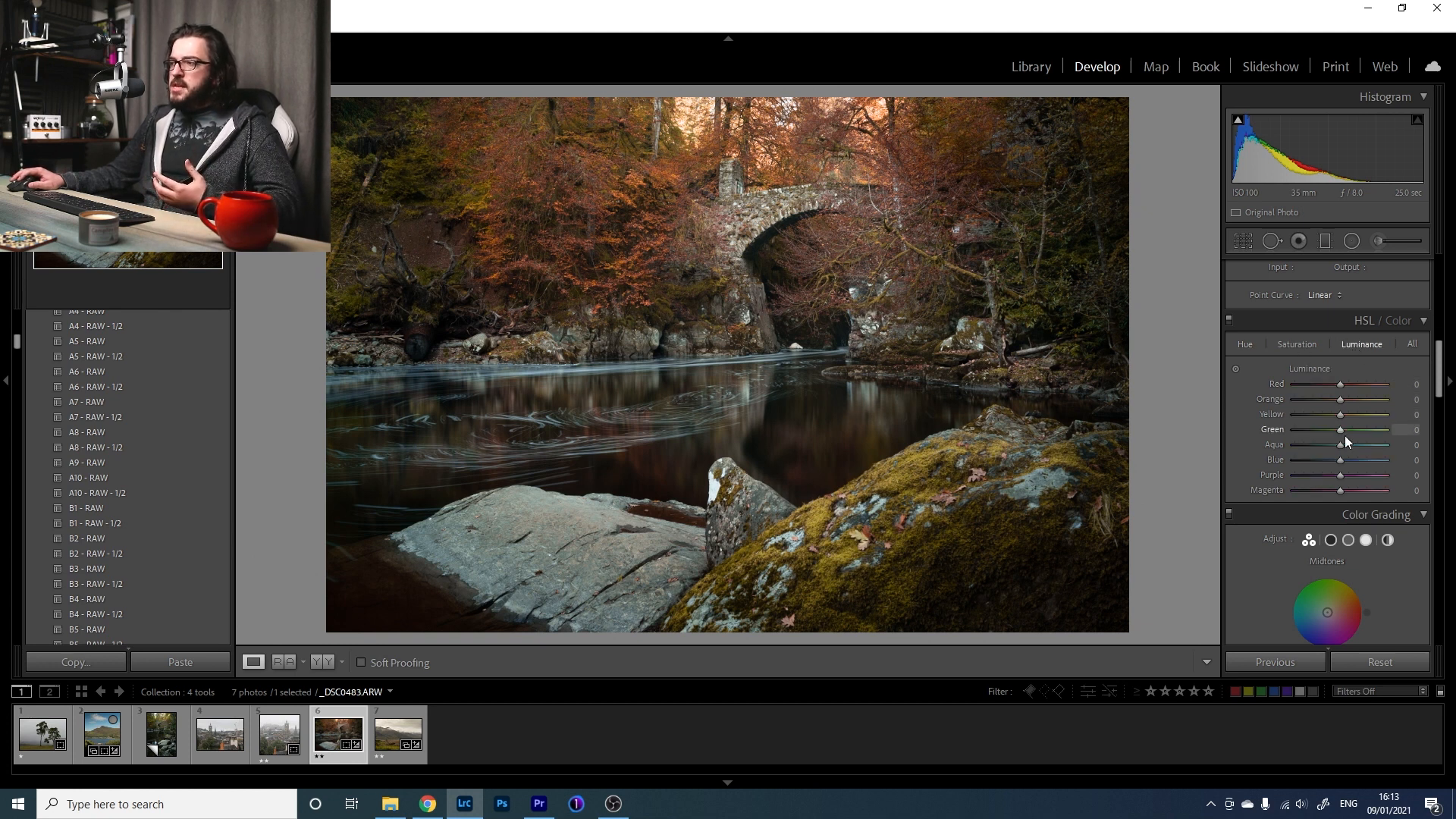
{"action": "left_click_drag", "start_coordinate": [1344, 427], "coordinate": [1367, 427]}
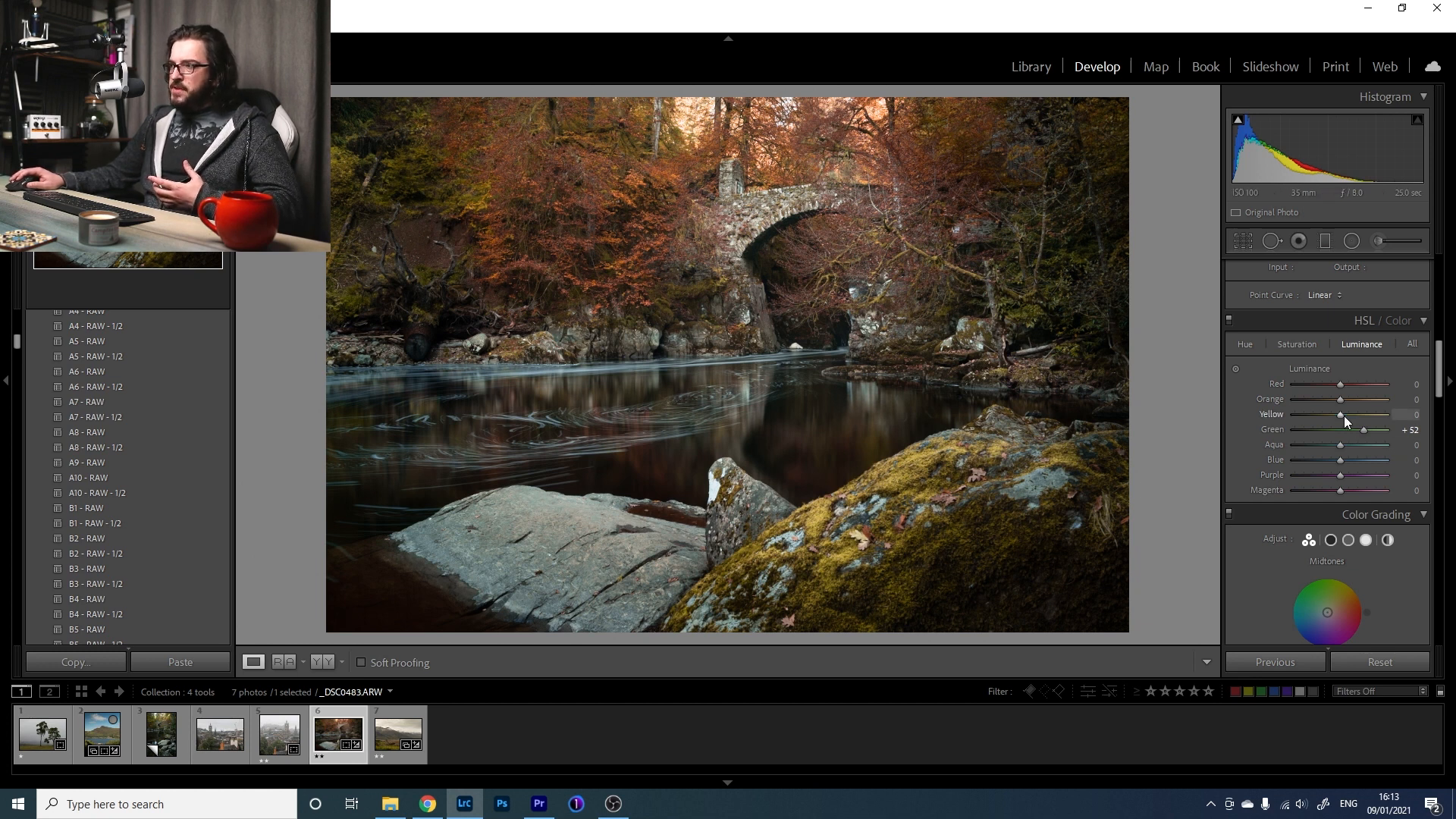
{"action": "mouse_move", "coordinate": [1342, 414]}
{"action": "left_mouse_down"}
{"action": "mouse_move", "coordinate": [1362, 402]}
{"action": "mouse_move", "coordinate": [1335, 407]}
{"action": "mouse_move", "coordinate": [1368, 403]}
{"action": "mouse_move", "coordinate": [1345, 407]}
{"action": "mouse_move", "coordinate": [1374, 419]}
{"action": "mouse_move", "coordinate": [1344, 417]}
{"action": "mouse_move", "coordinate": [1369, 417]}
{"action": "left_mouse_up"}
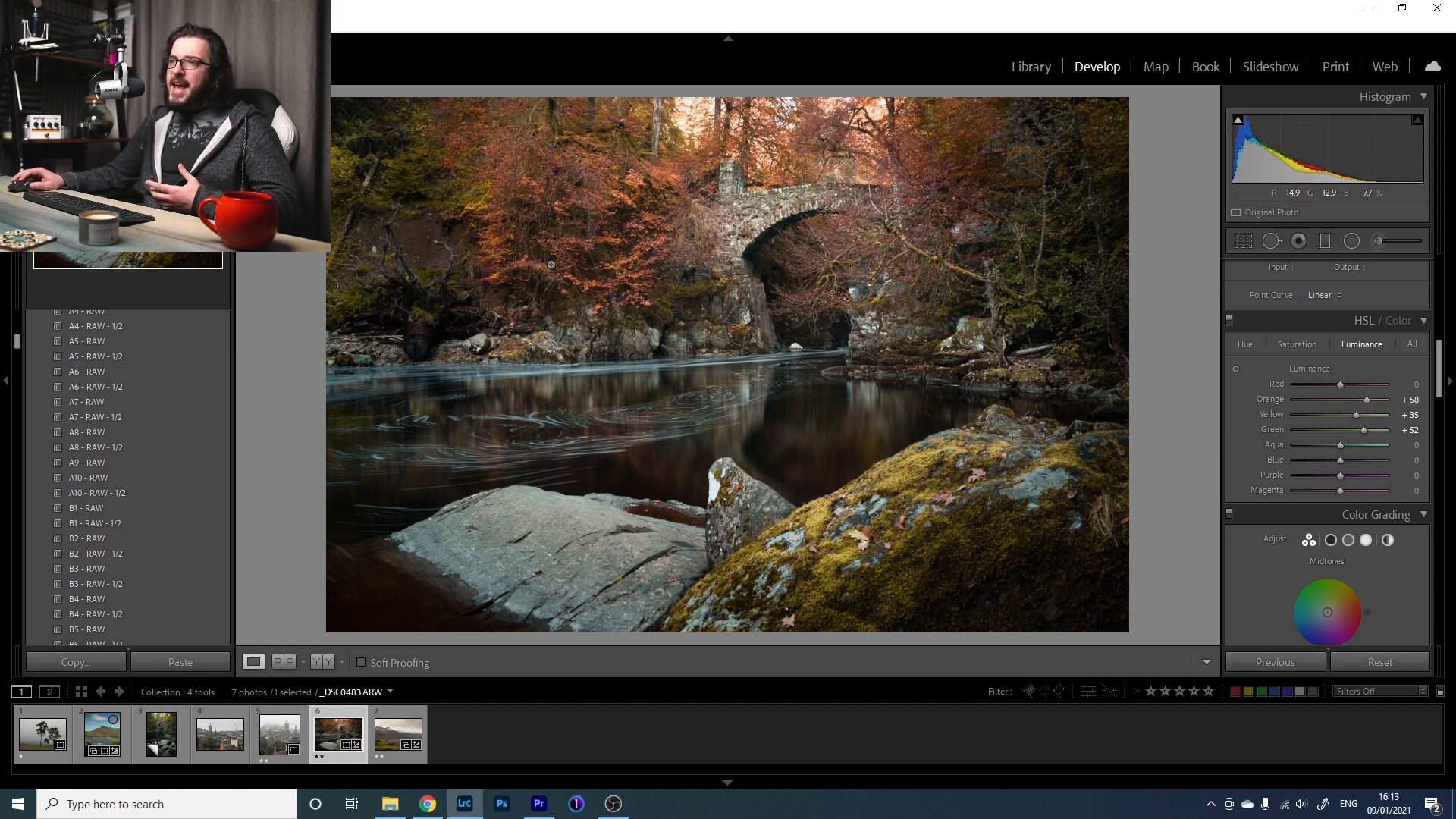
{"action": "mouse_move", "coordinate": [1370, 399]}
{"action": "left_mouse_down"}
{"action": "mouse_move", "coordinate": [1360, 416]}
{"action": "mouse_move", "coordinate": [1308, 417]}
{"action": "mouse_move", "coordinate": [1357, 421]}
{"action": "left_mouse_up"}
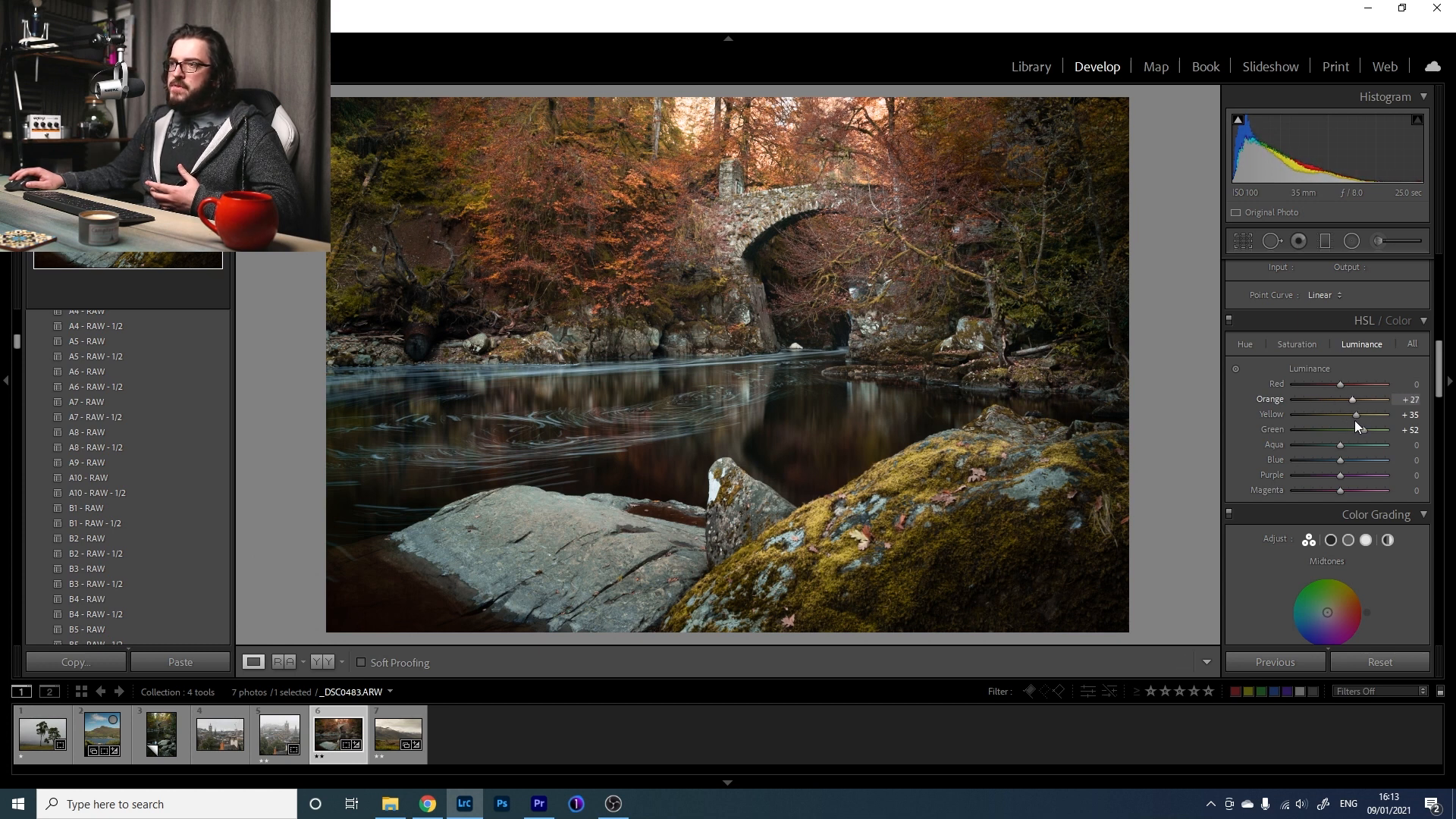
Set the HSL saturation to red +3, orange +17, yellow +10, green +12, aqua -68, blue -72, purple -72 and magenta -60.
{"action": "left_click", "coordinate": [1297, 344]}
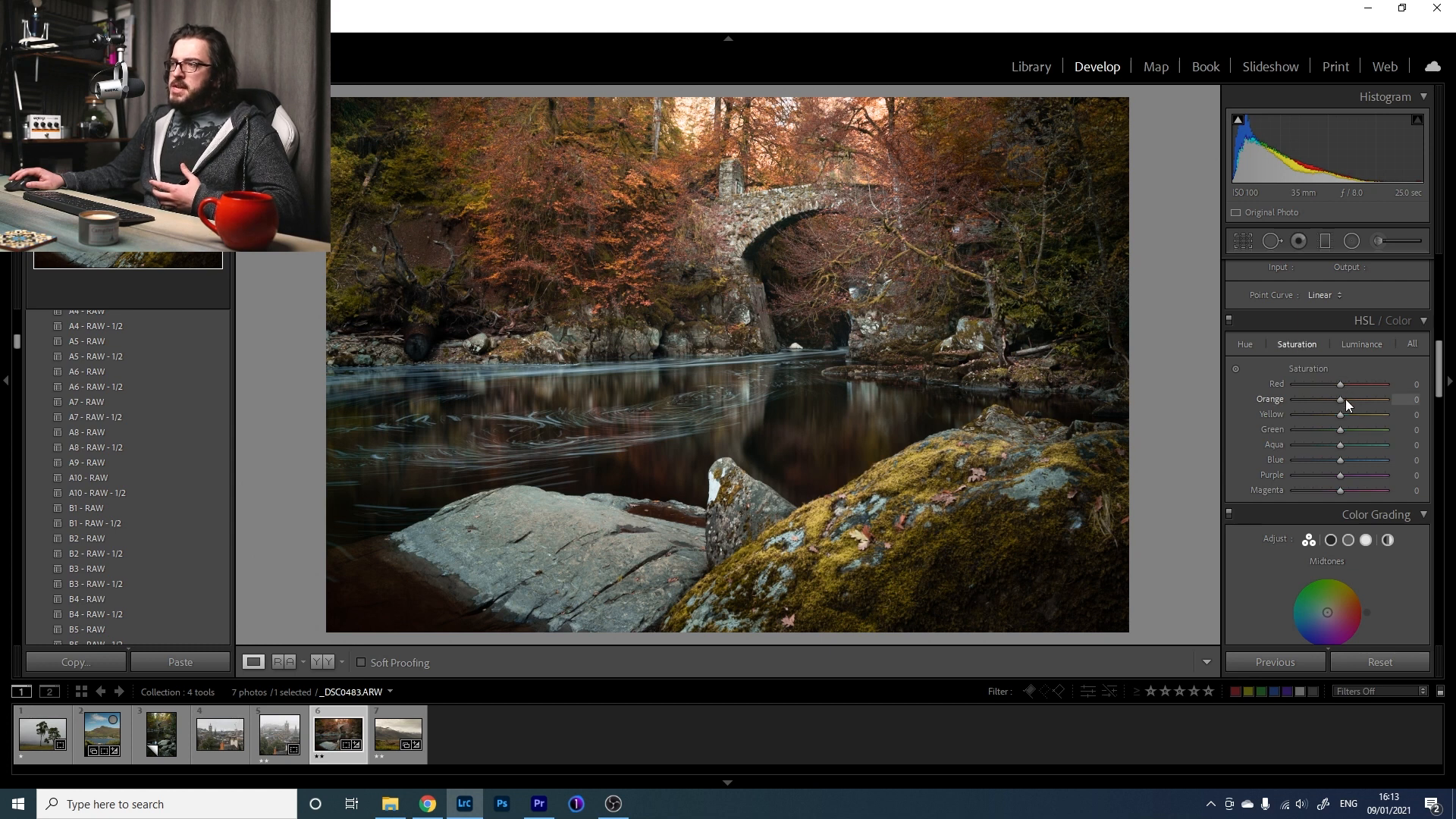
{"action": "left_click_drag", "start_coordinate": [1354, 399], "coordinate": [1348, 431]}
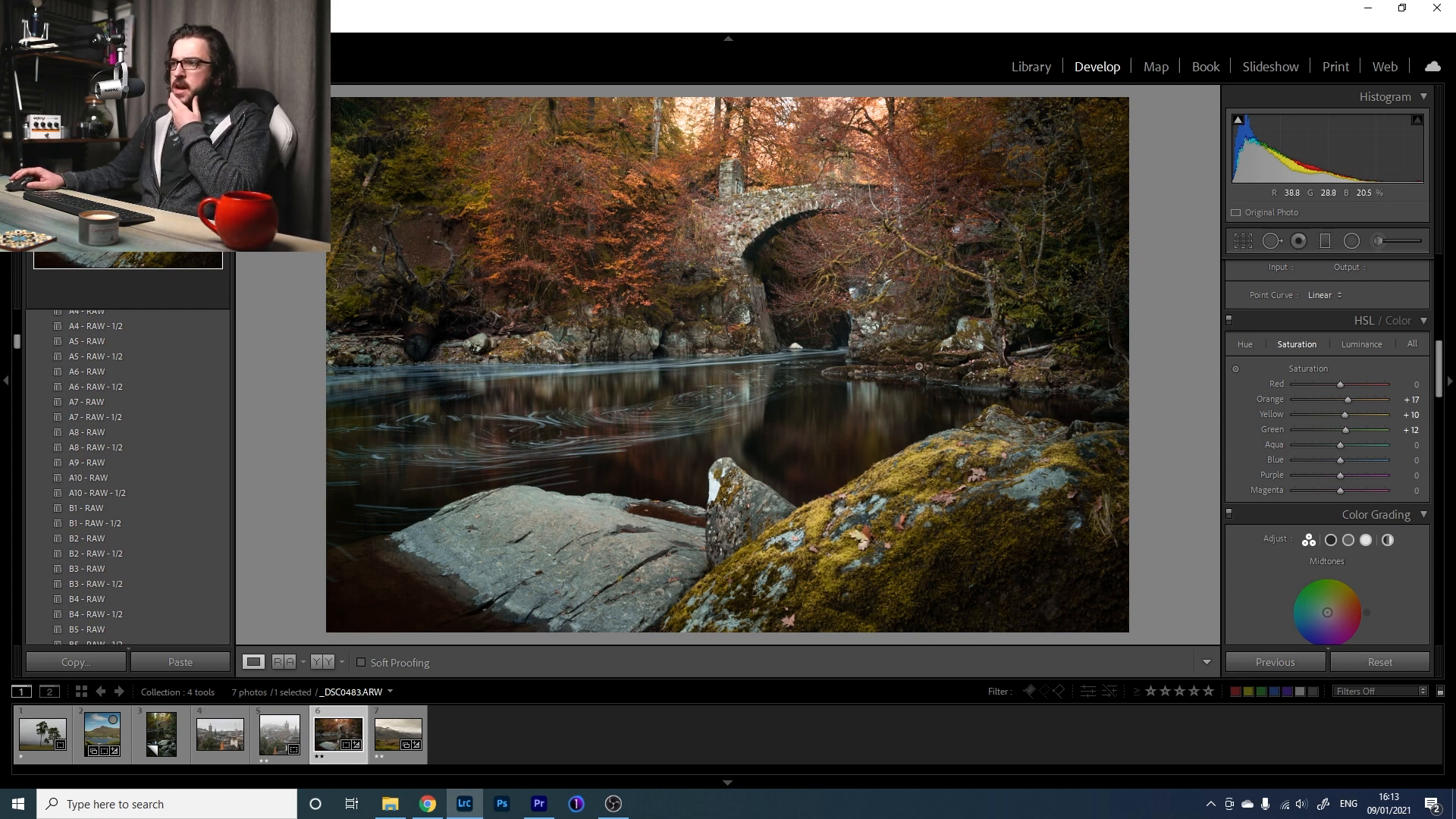
{"action": "mouse_move", "coordinate": [1340, 459]}
{"action": "left_mouse_down"}
{"action": "mouse_move", "coordinate": [1318, 461]}
{"action": "mouse_move", "coordinate": [1368, 467]}
{"action": "mouse_move", "coordinate": [1323, 475]}
{"action": "left_mouse_up"}
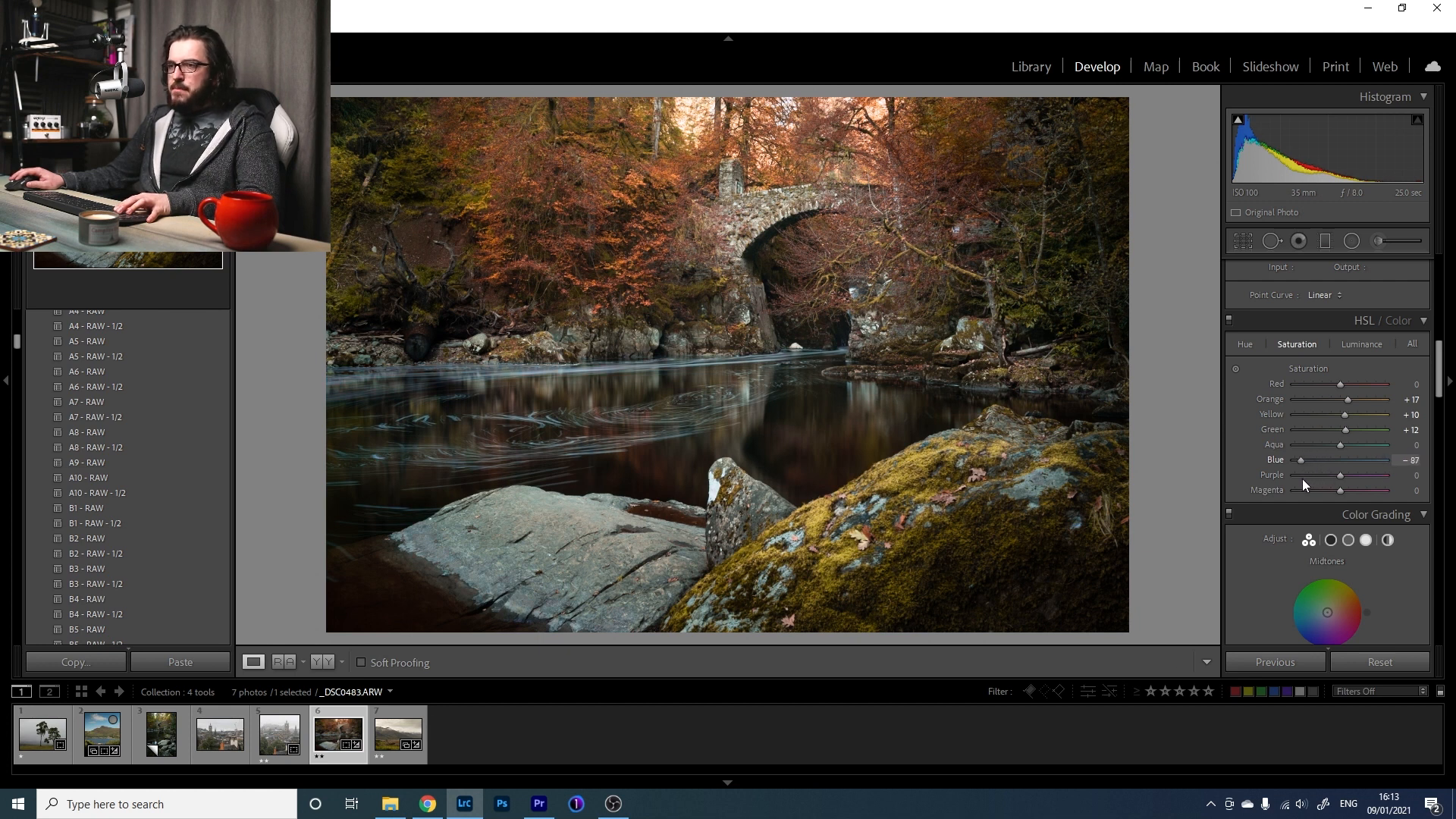
{"action": "left_click_drag", "start_coordinate": [1339, 444], "coordinate": [1276, 449]}
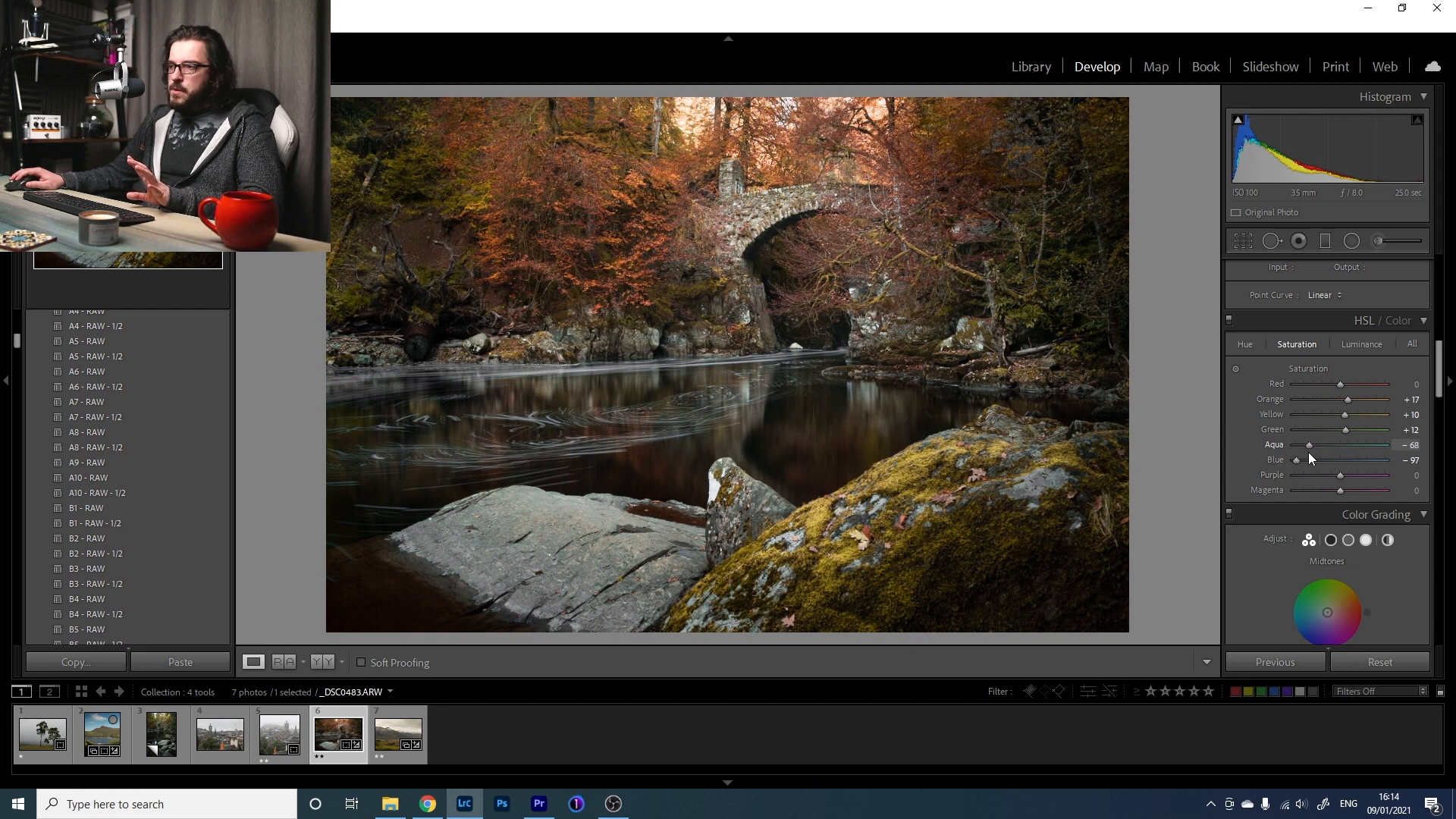
{"action": "left_click_drag", "start_coordinate": [1299, 456], "coordinate": [1311, 458]}
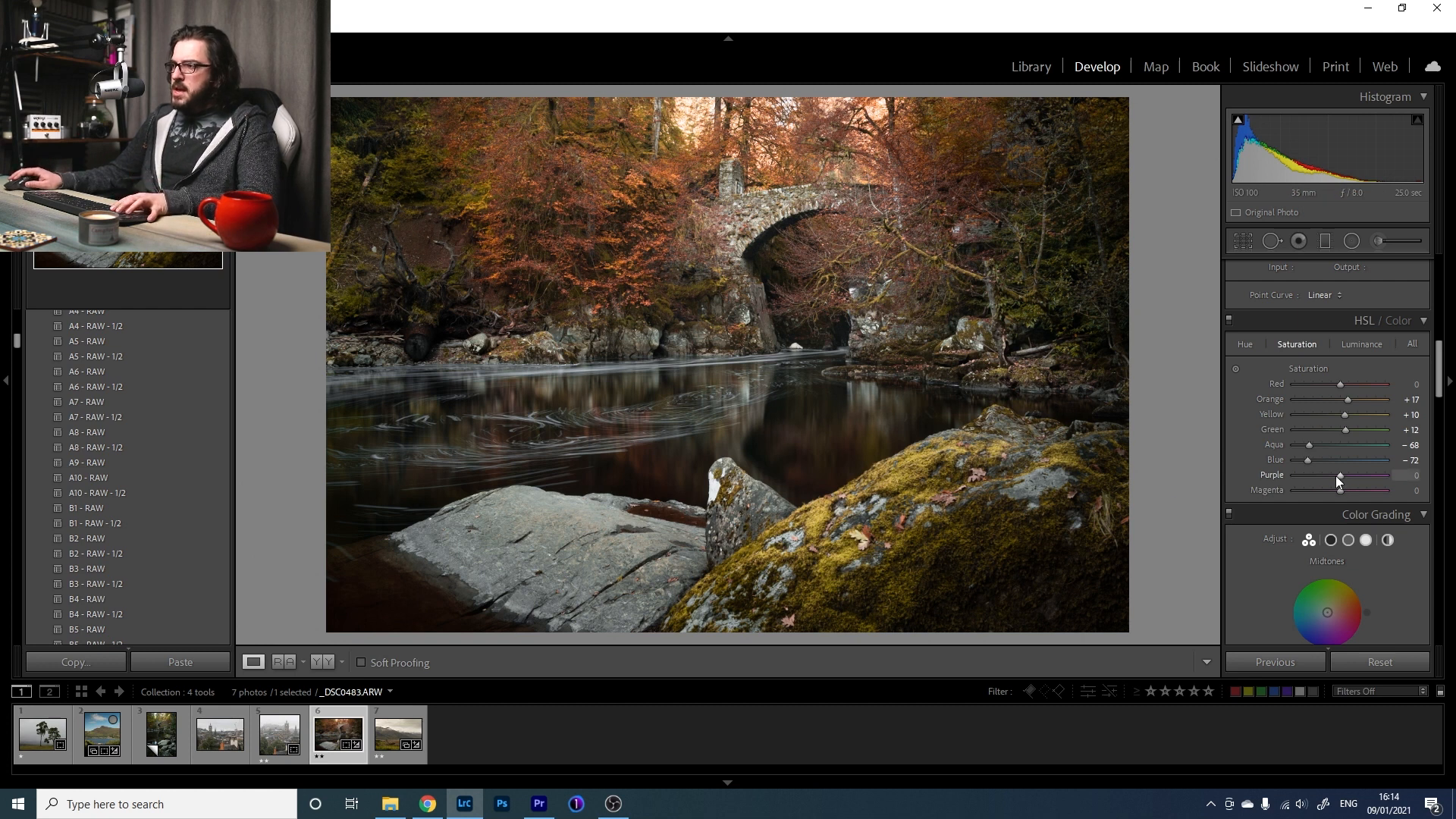
{"action": "left_click_drag", "start_coordinate": [1341, 489], "coordinate": [1306, 493]}
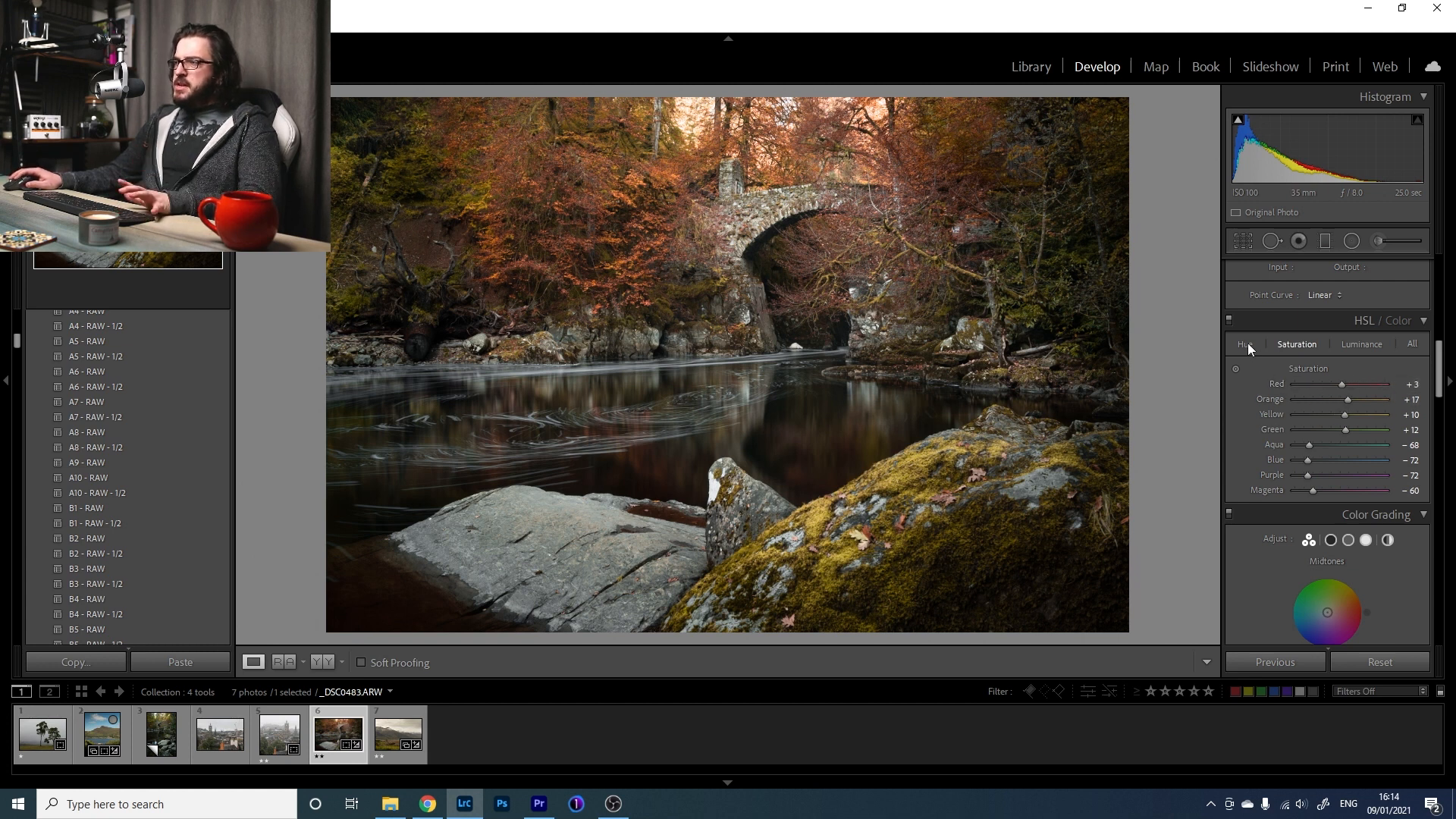
Toggle the HSL adjustments off and on to compare their effect on the photo, leaving them switched on.
{"action": "left_click", "coordinate": [1230, 319]}
{"action": "left_click", "coordinate": [1230, 319]}
{"action": "left_click", "coordinate": [1229, 319]}
{"action": "left_click", "coordinate": [1230, 319]}
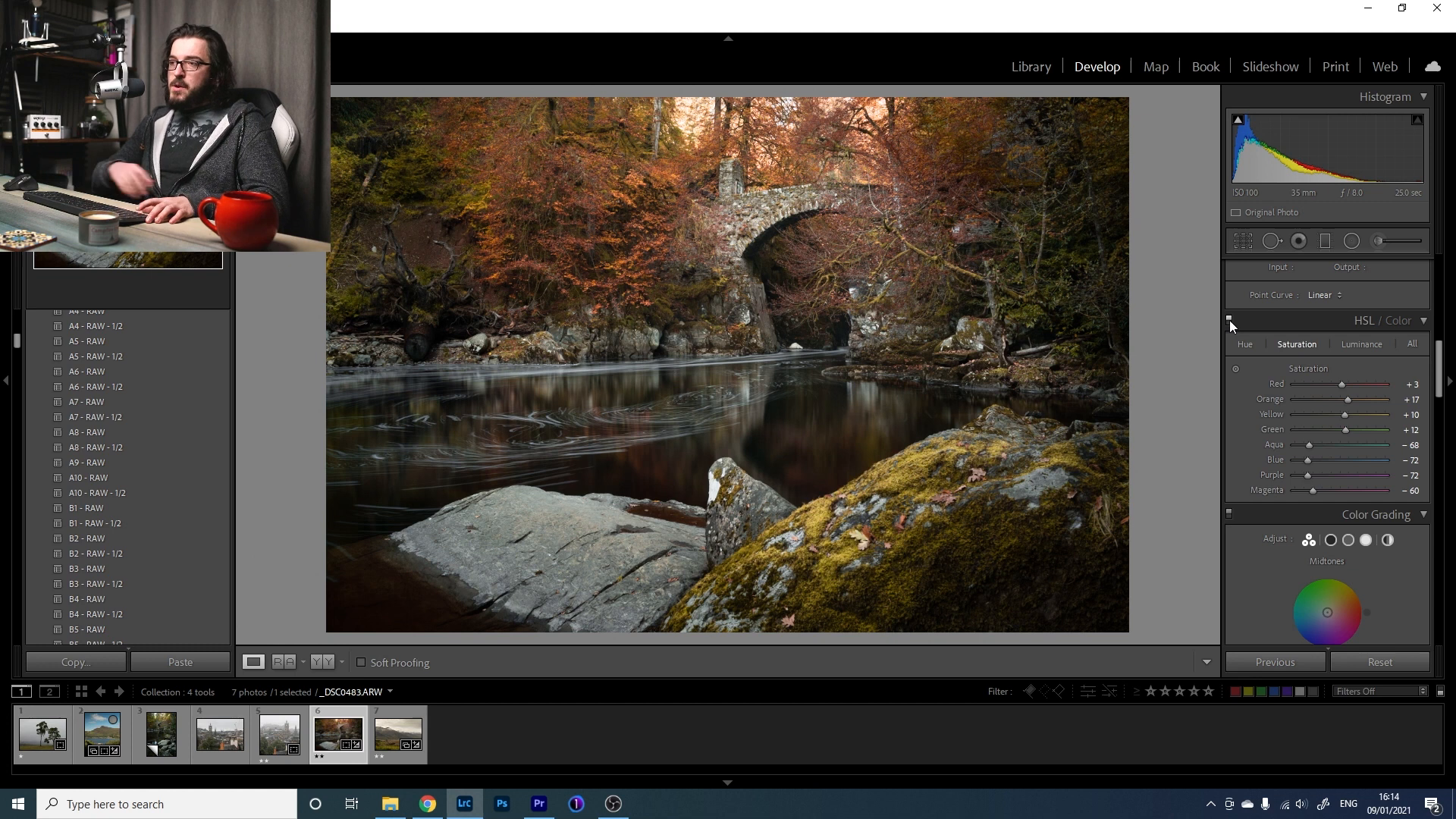
Compare the original and edited versions of the bridge photo several times, ending on the edited version.
{"action": "key", "text": "backslash"}
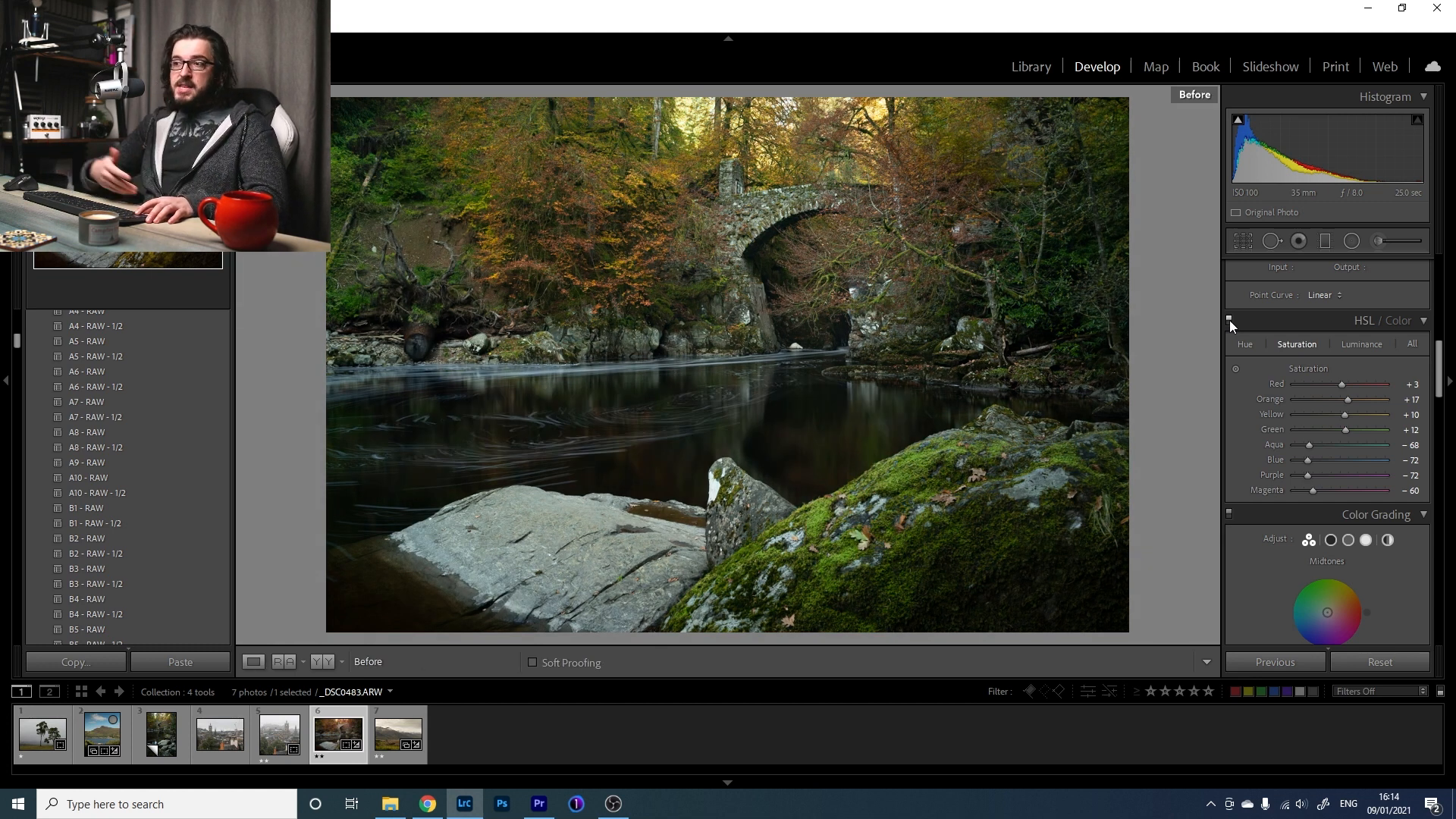
{"action": "key", "text": "backslash"}
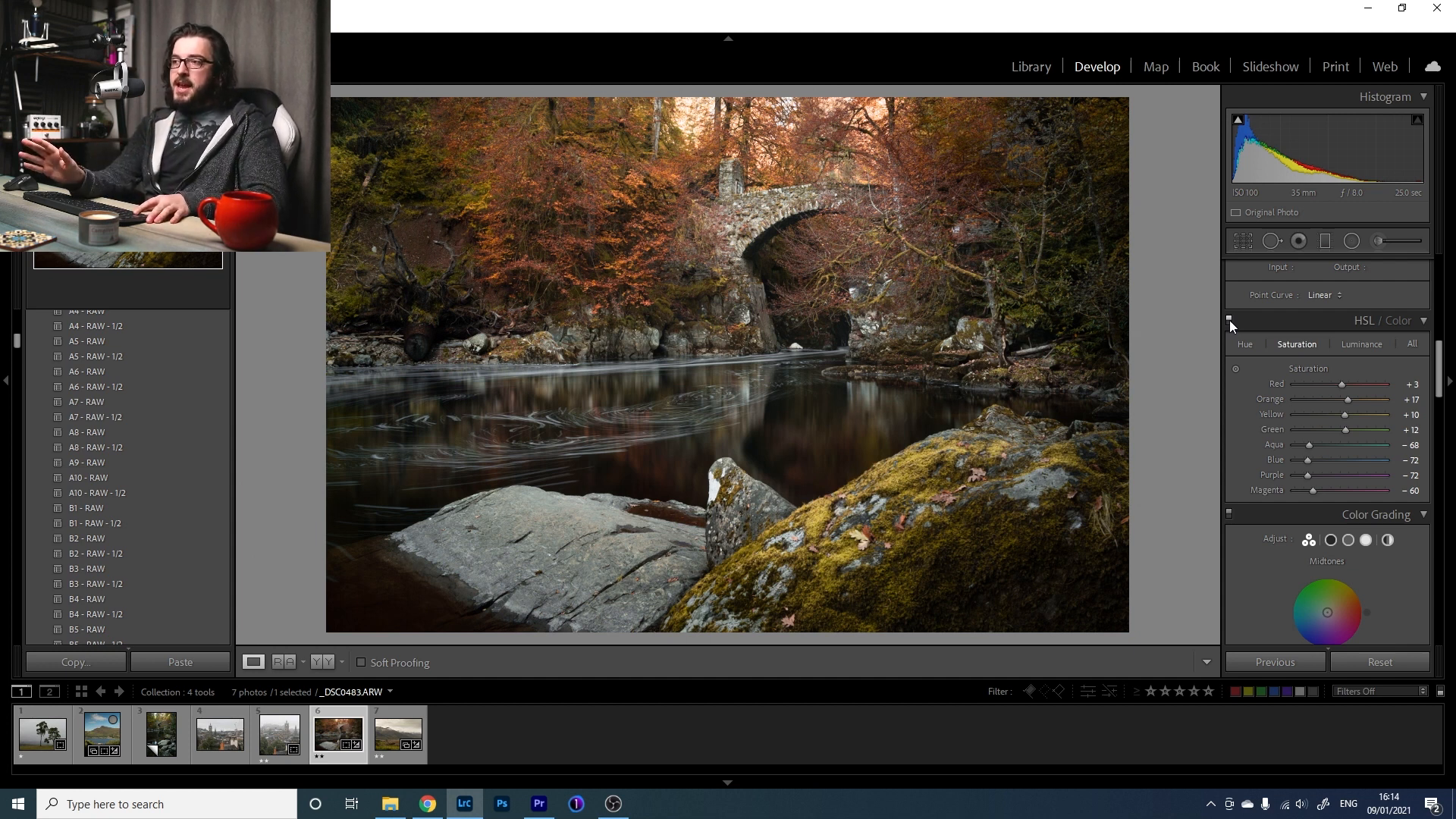
{"action": "key", "text": "backslash"}
{"action": "key", "text": "backslash"}
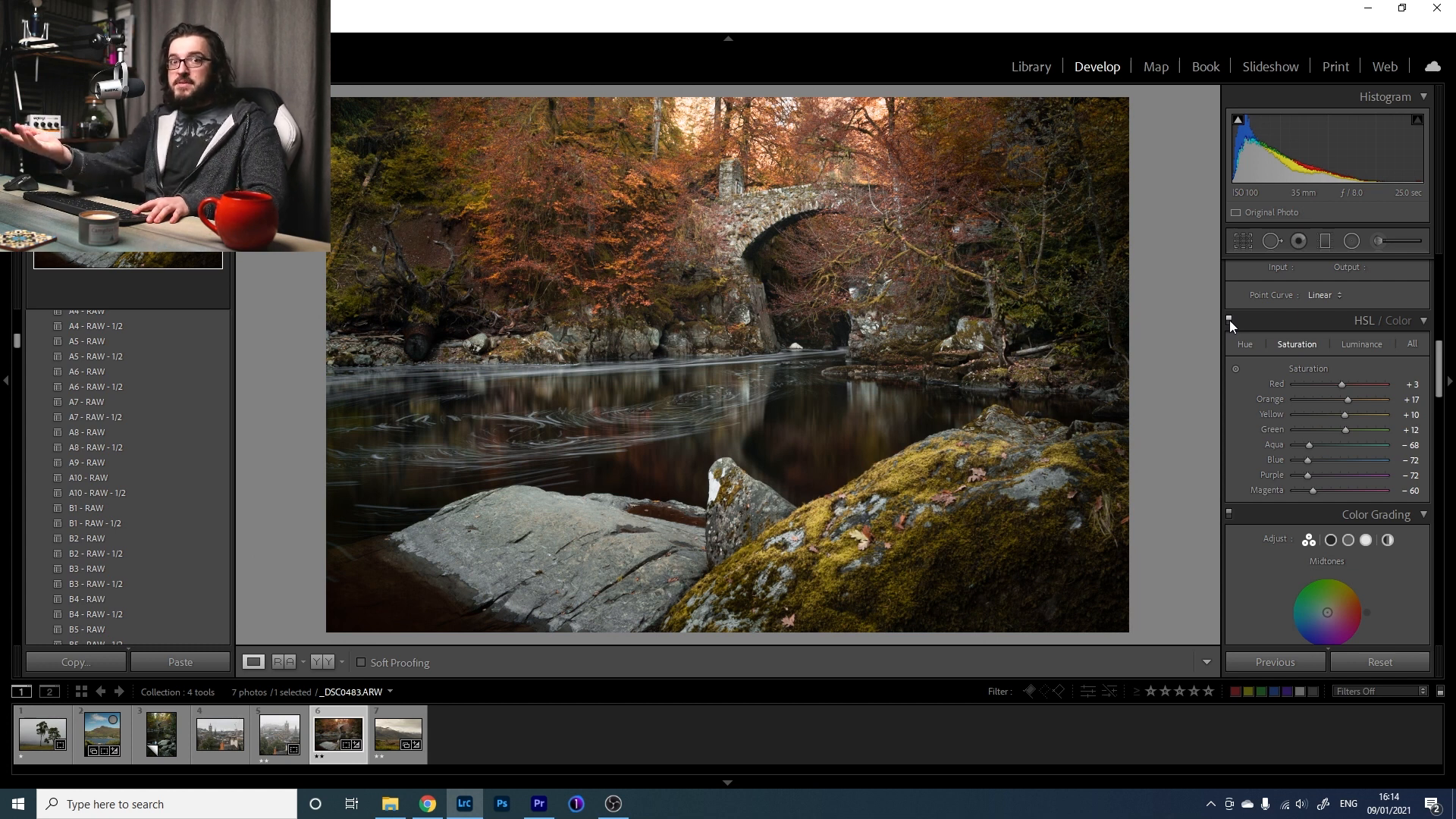
{"action": "key", "text": "backslash"}
{"action": "key", "text": "backslash"}
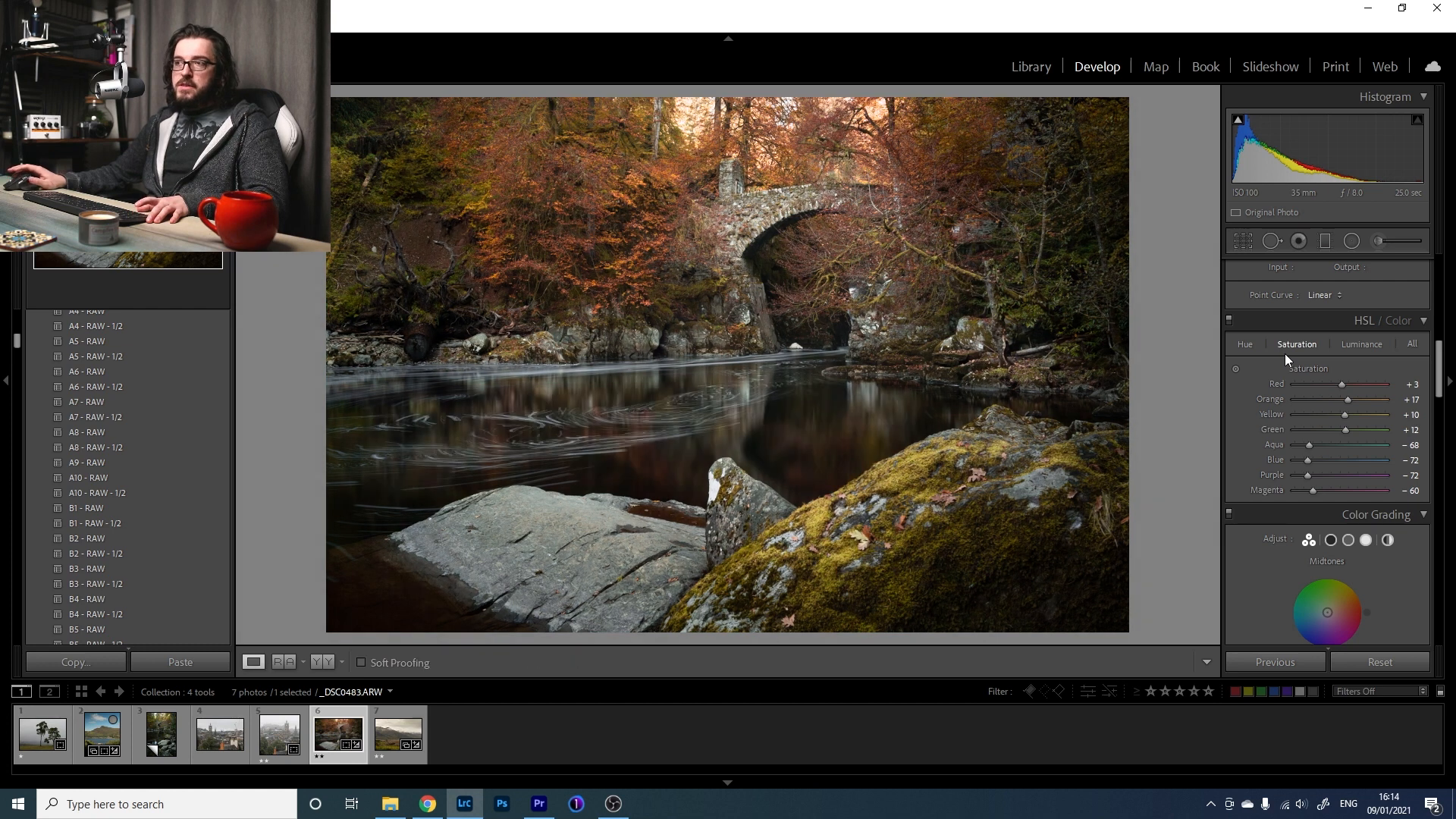
{"action": "key", "text": "backslash"}
{"action": "key", "text": "backslash"}
{"action": "key", "text": "backslash"}
{"action": "key", "text": "backslash"}
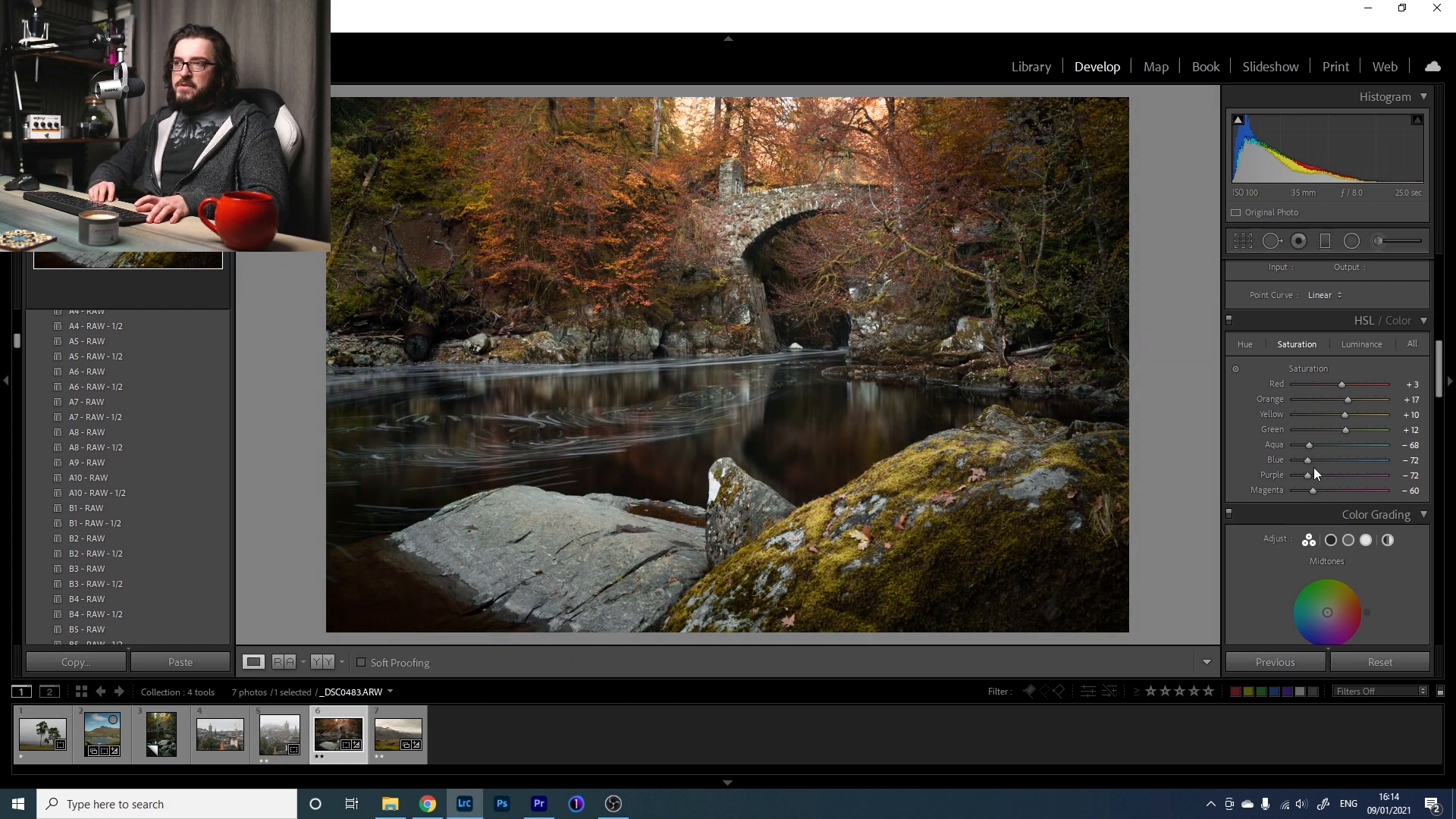